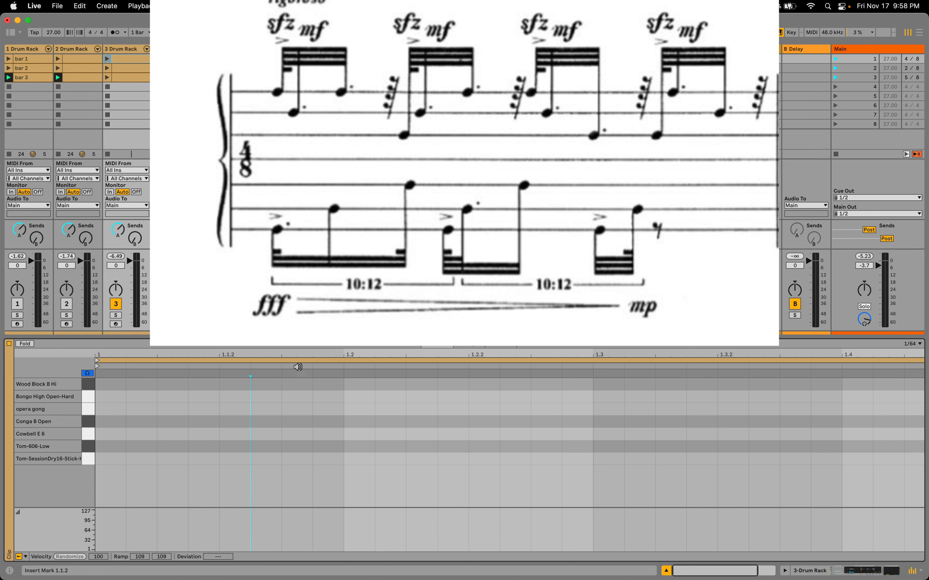
# Draw three consecutive Wood Block B Hi notes from the start of beat 1: one 1/64 long, followed by two dotted 1/32 notes
pyautogui.moveTo(297, 367); pyautogui.dragTo(378, 346)
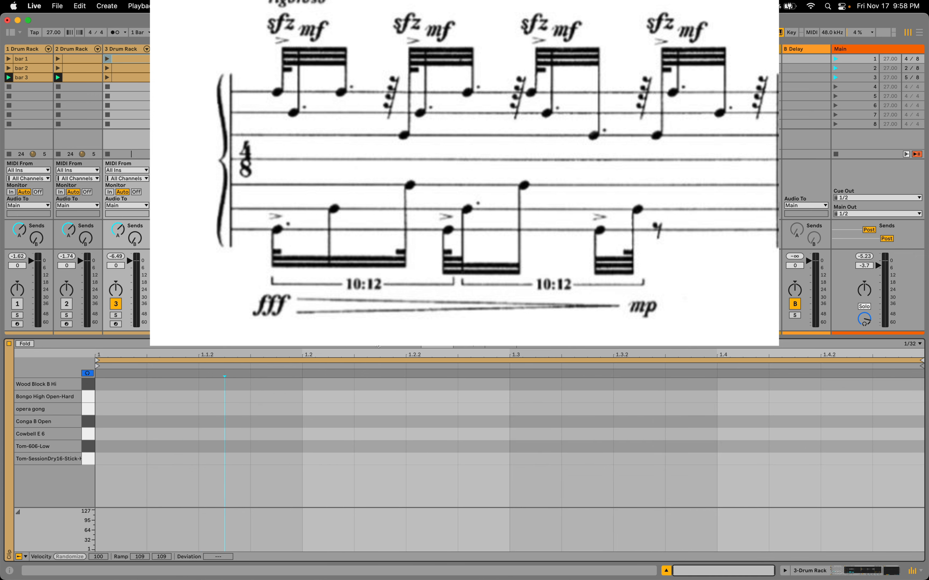
pyautogui.click(918, 344)
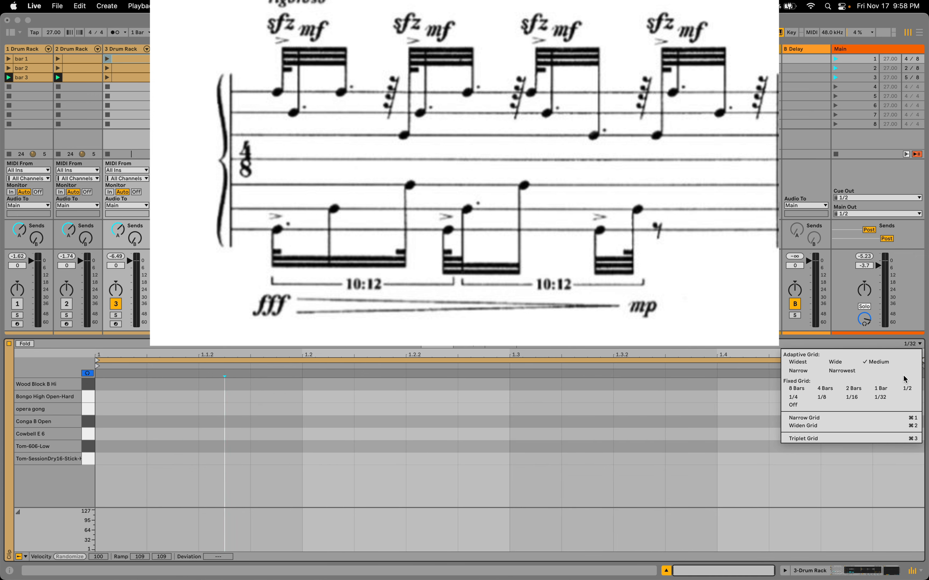
pyautogui.click(706, 356)
pyautogui.moveTo(646, 354); pyautogui.dragTo(768, 354)
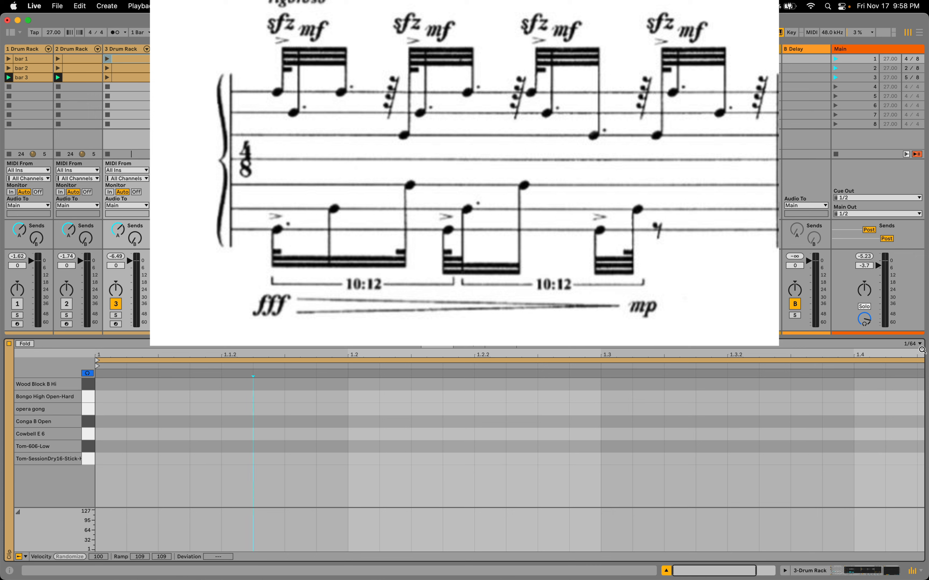
pyautogui.doubleClick(108, 384)
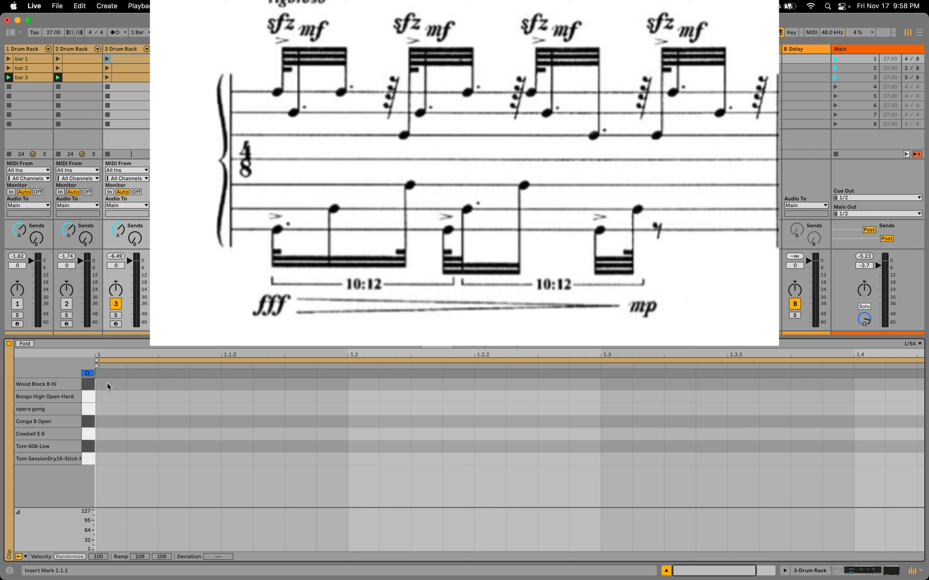
pyautogui.doubleClick(133, 384)
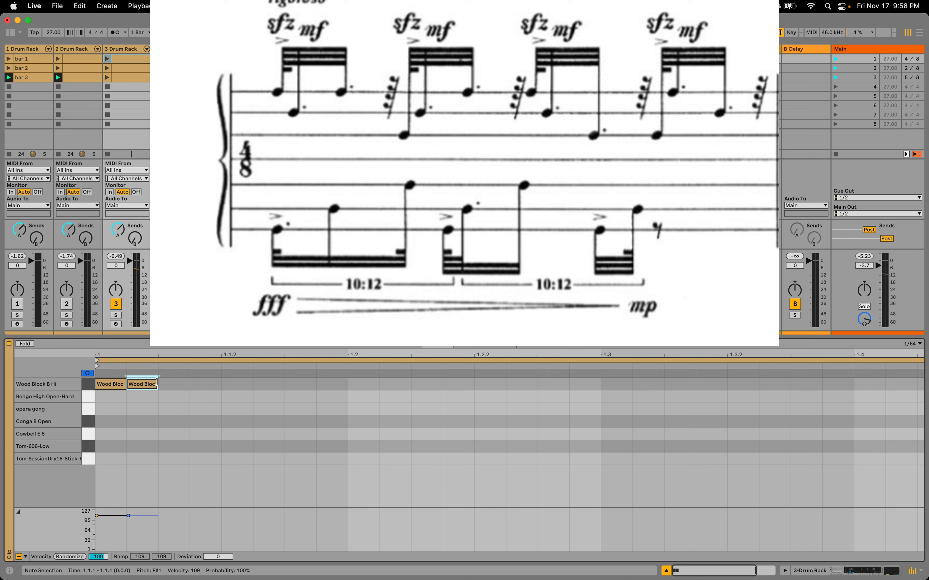
pyautogui.moveTo(156, 382); pyautogui.dragTo(215, 390)
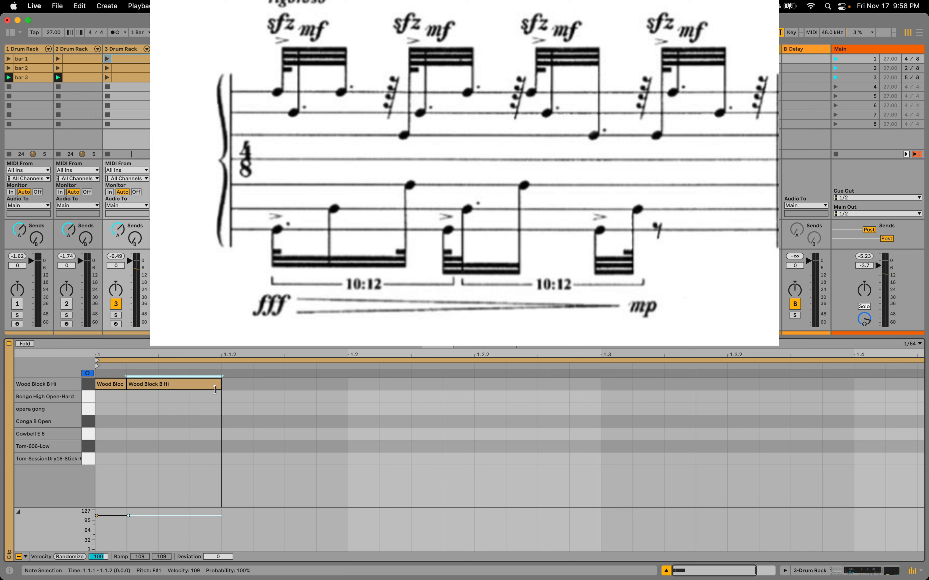
pyautogui.doubleClick(233, 382)
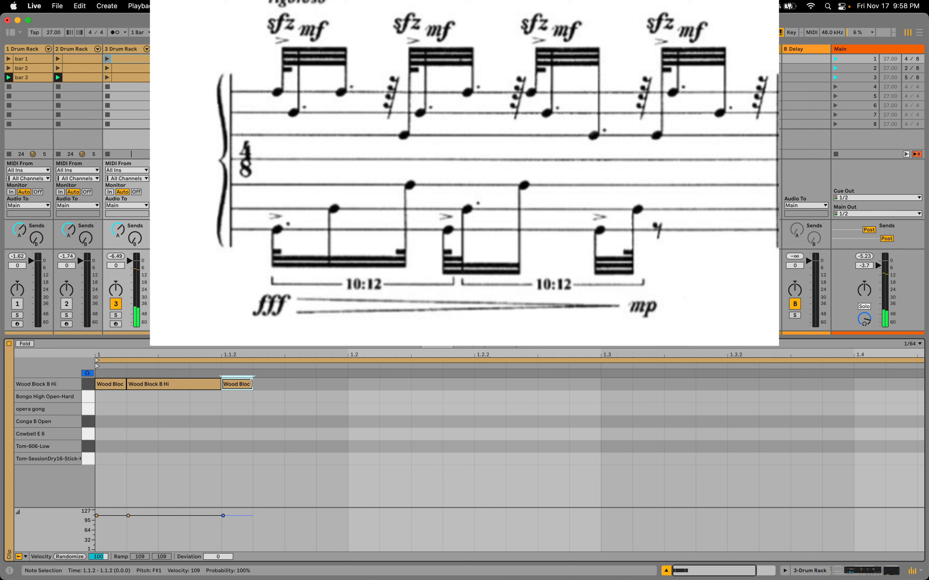
pyautogui.moveTo(251, 385); pyautogui.dragTo(316, 385)
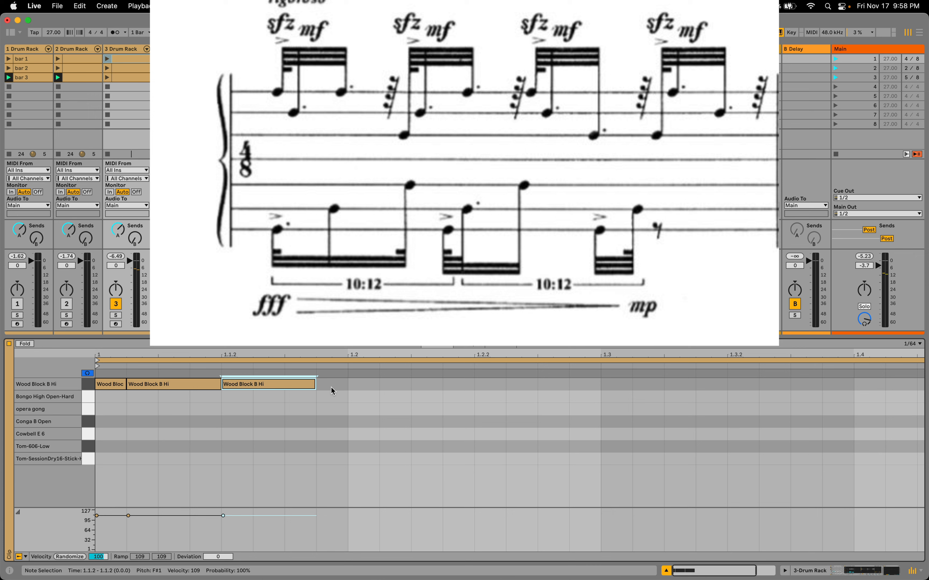
# Duplicate the one-beat Wood Block B Hi pattern three times so it fills beats 2, 3 and 4 of the bar
pyautogui.moveTo(342, 400); pyautogui.dragTo(98, 380)
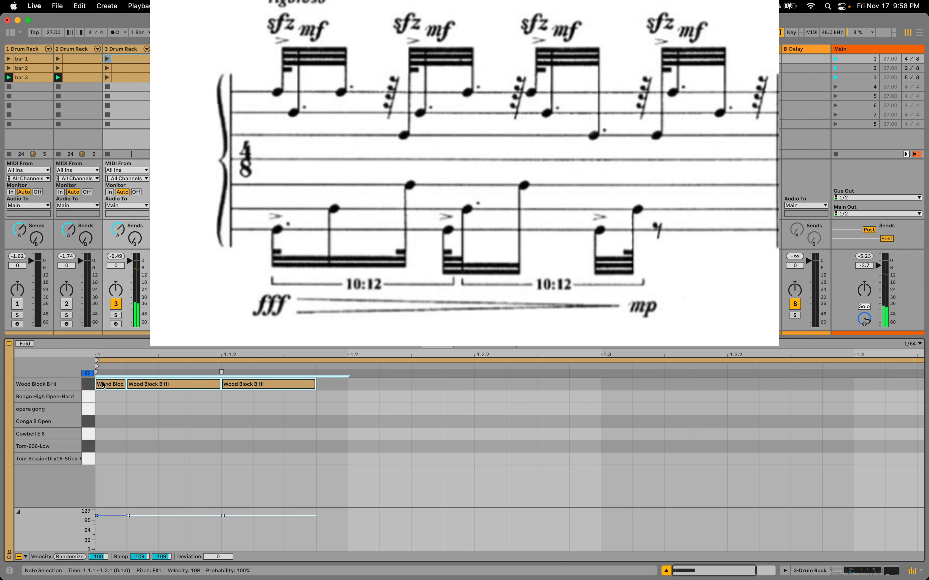
pyautogui.press('super+d')
pyautogui.press('super+d')
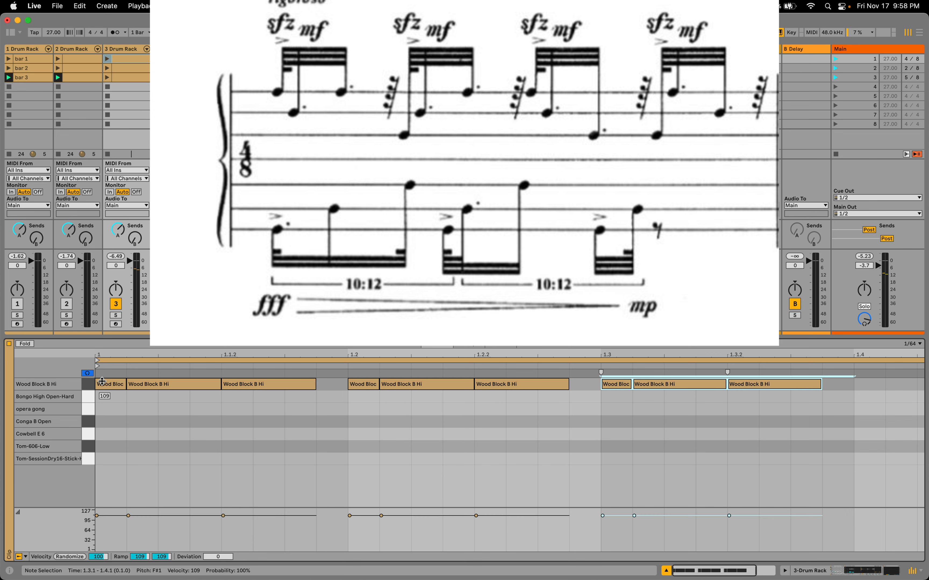
pyautogui.press('super+d')
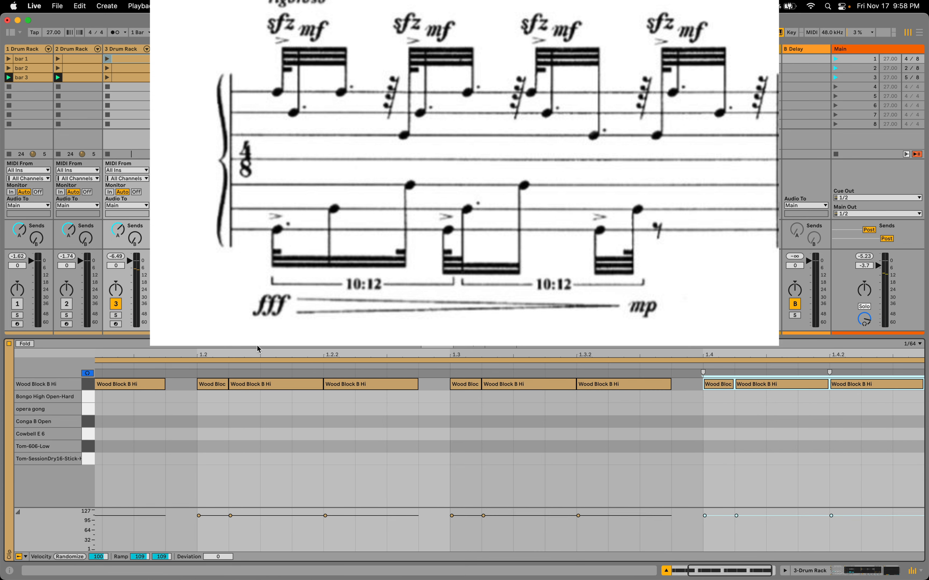
pyautogui.moveTo(267, 351); pyautogui.dragTo(361, 354)
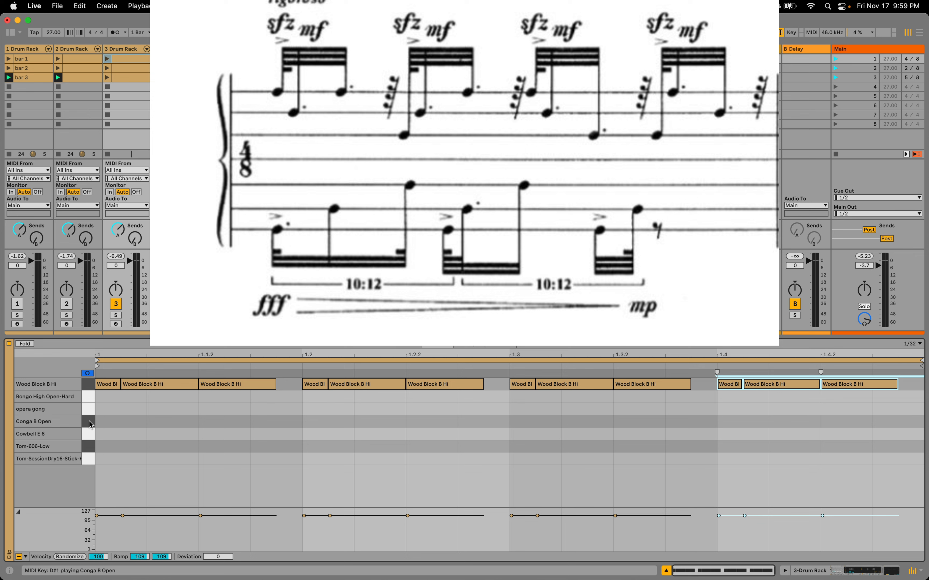
# Audition the Tom-606-Low and Tom-SessionDry16-Stick-Hit-Soft drum sounds
pyautogui.click(86, 447)
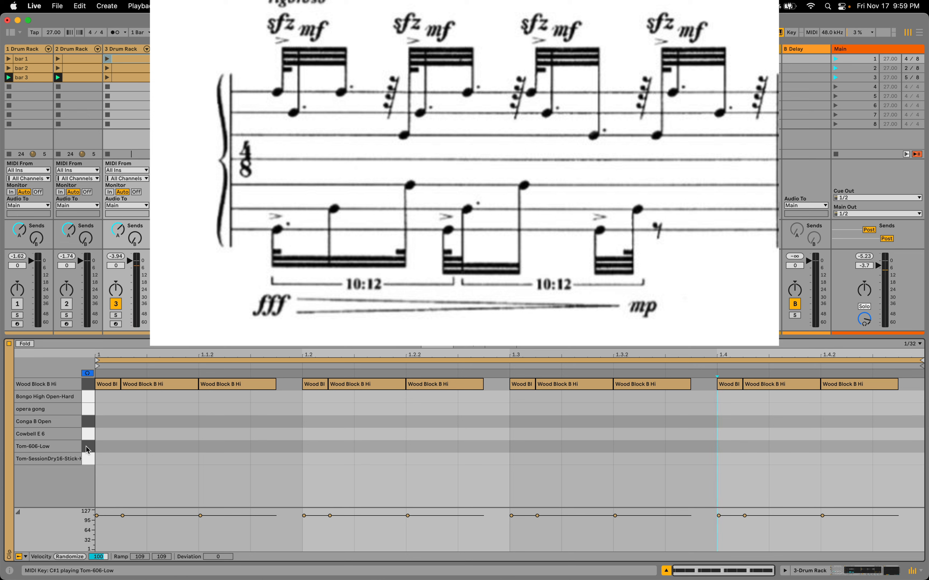
pyautogui.click(88, 458)
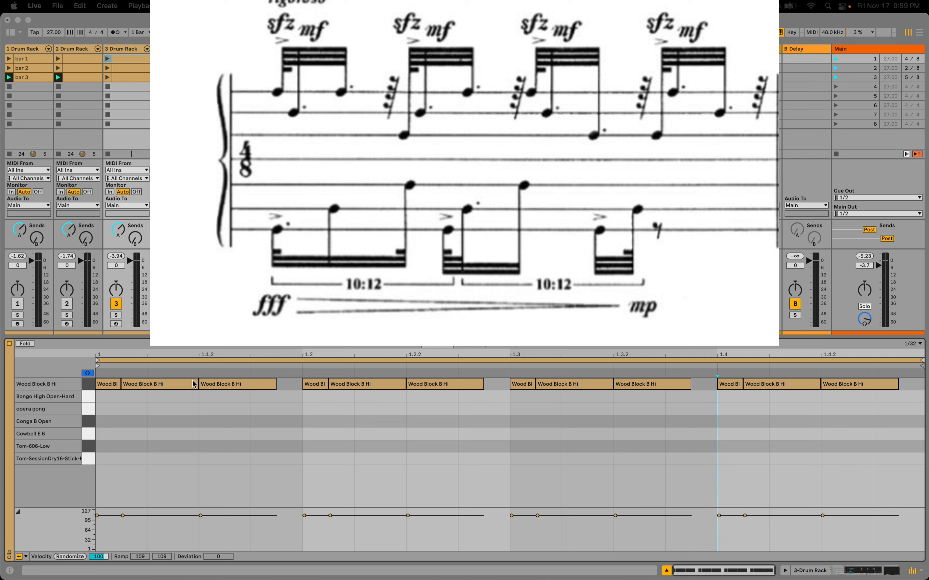
# Move the second notes of beats 1 and 2 to Bongo High Open-Hard, and beat 2's first note to opera gong
pyautogui.click(157, 388)
pyautogui.press('Down')
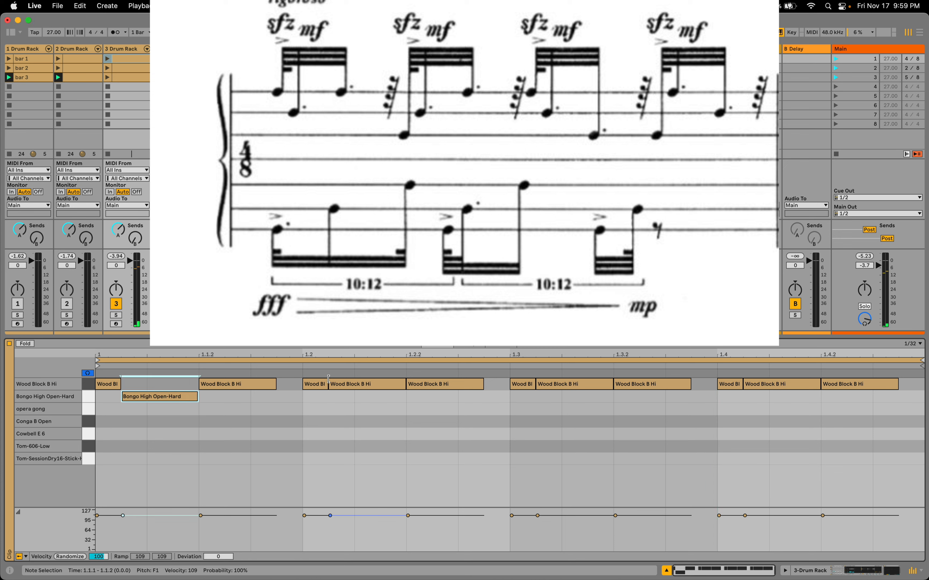
pyautogui.click(318, 384)
pyautogui.press('Down')
pyautogui.press('Down')
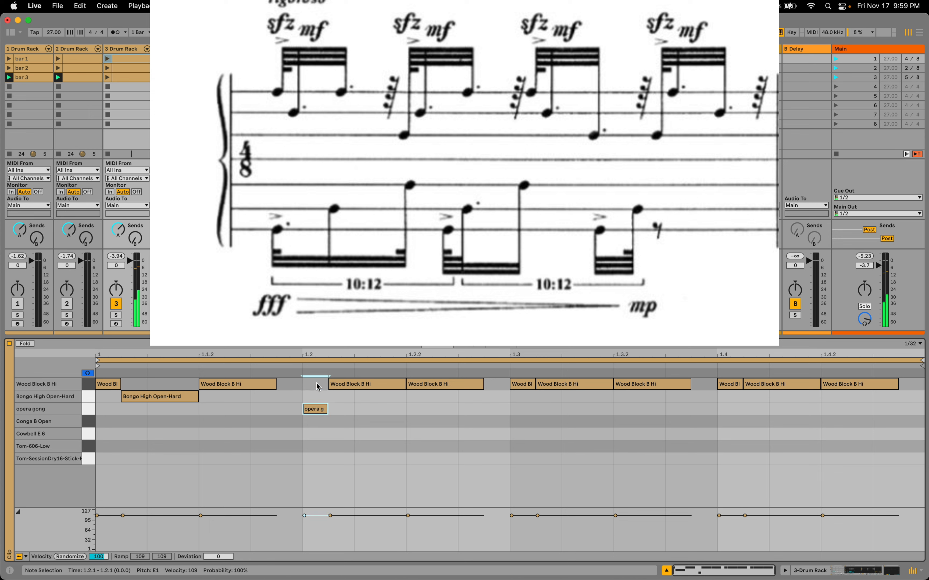
pyautogui.click(353, 384)
# Move beat 3's second note down to Bongo High Open-Hard and its third note down to opera gong
pyautogui.press('Down')
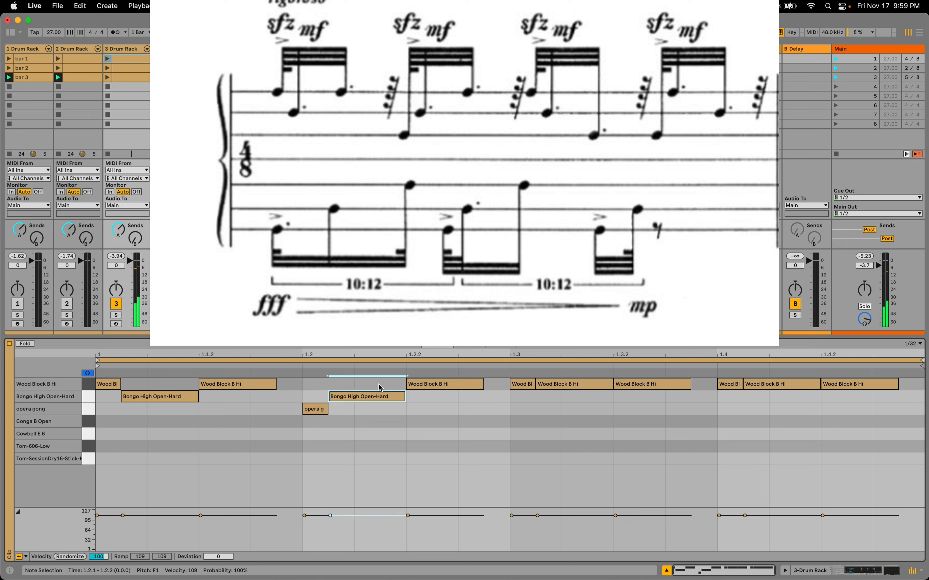
pyautogui.click(553, 384)
pyautogui.press('Down')
pyautogui.click(651, 384)
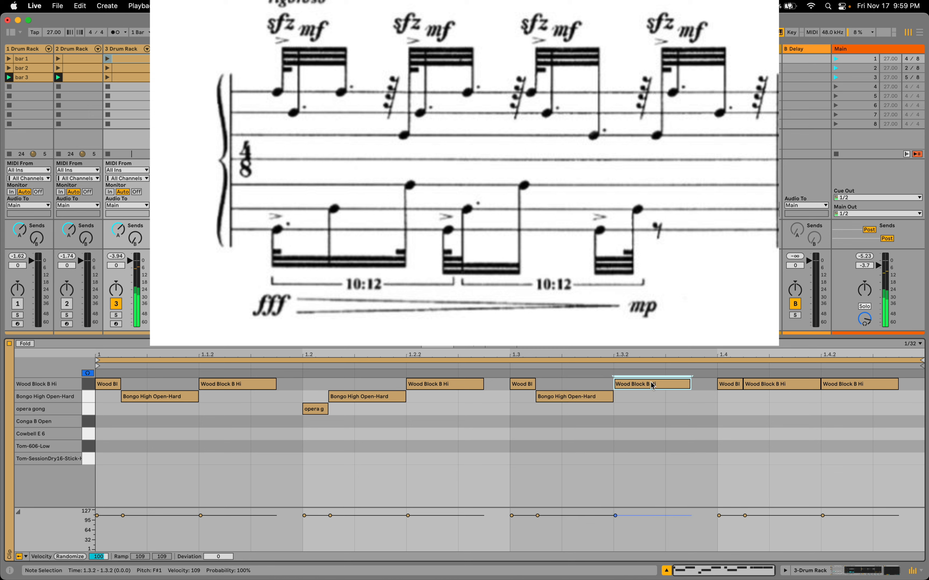
pyautogui.press('Down')
pyautogui.press('Down')
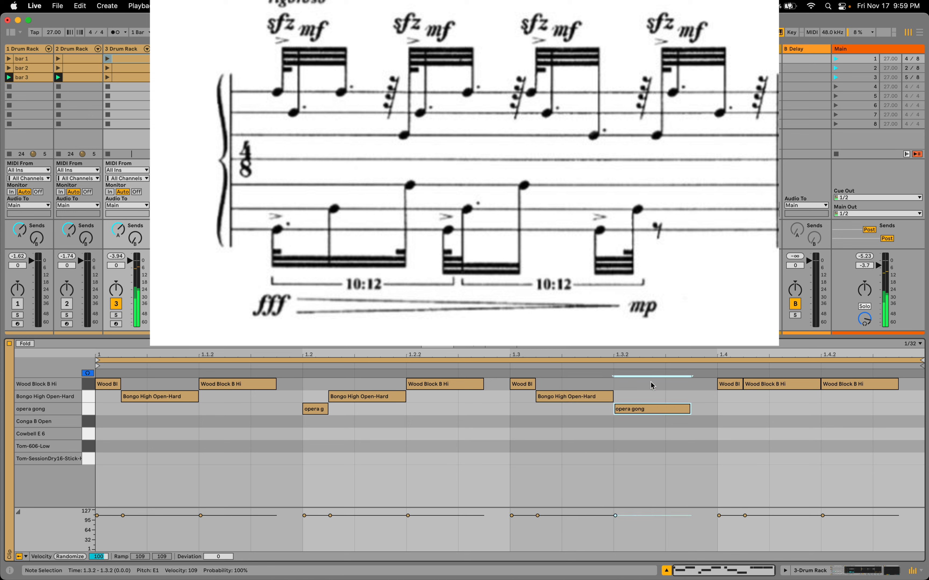
# Move beat 4's first note down to opera gong and its last note down to Bongo High Open-Hard
pyautogui.click(726, 385)
pyautogui.press('Down')
pyautogui.press('Down')
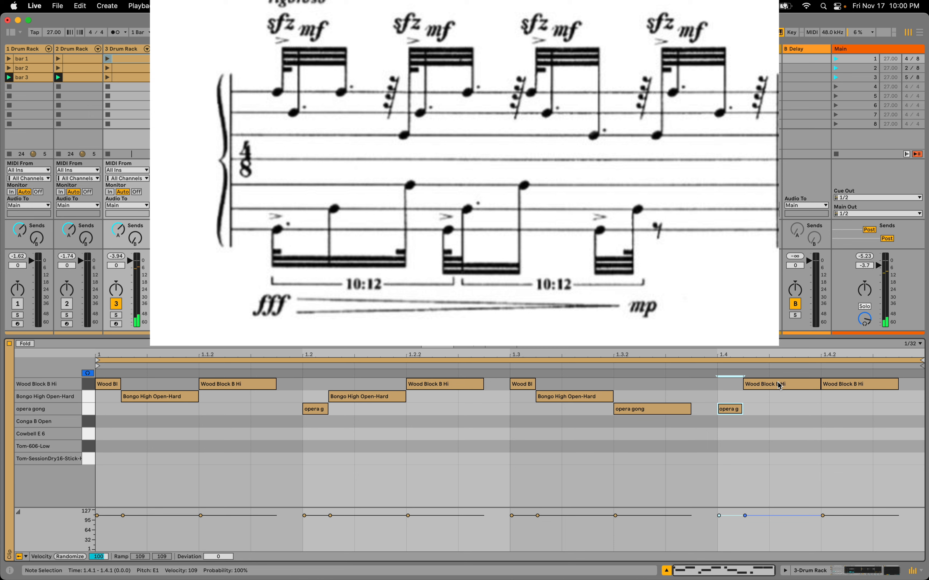
pyautogui.click(859, 384)
pyautogui.press('Down')
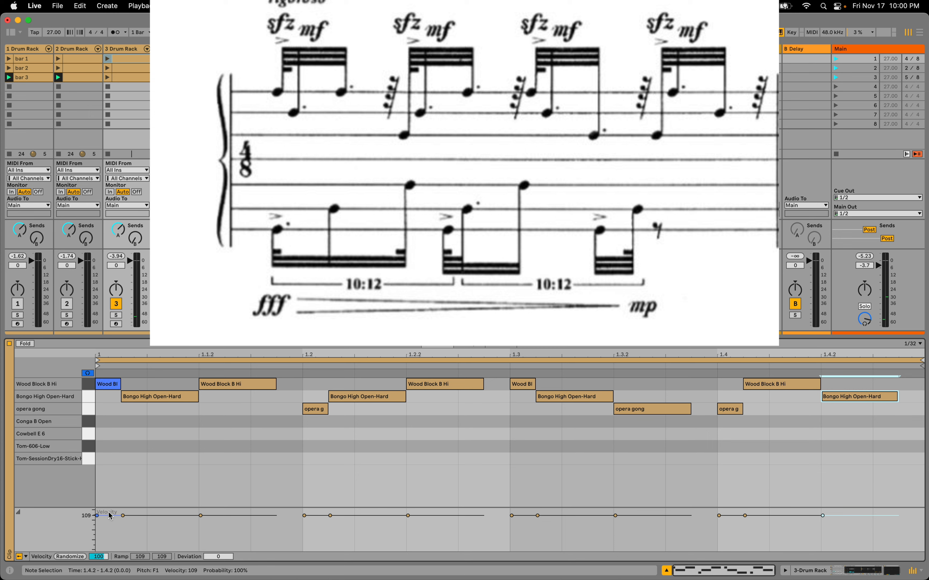
# Accent the first note of each of the four beats by raising its velocity to 127
pyautogui.moveTo(109, 518); pyautogui.dragTo(108, 510)
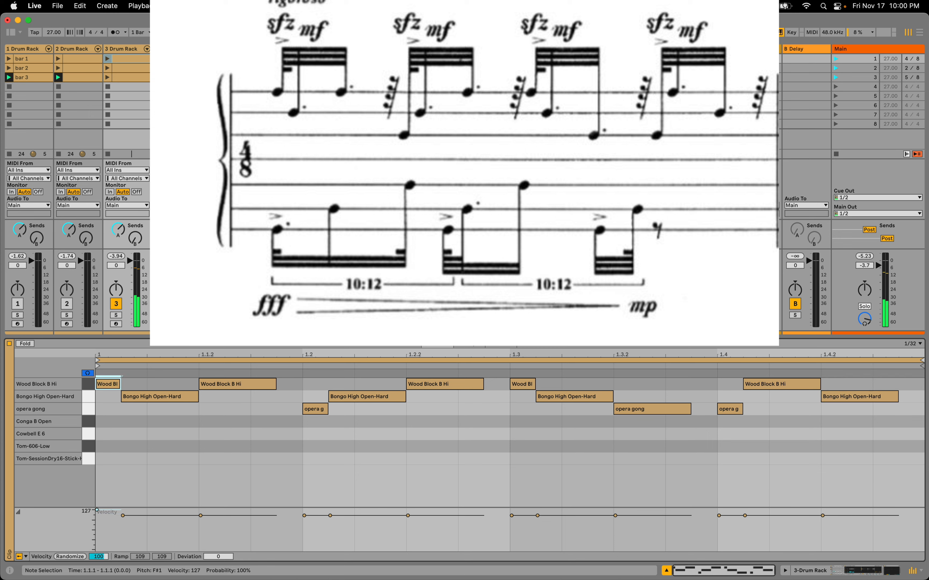
pyautogui.moveTo(304, 515); pyautogui.dragTo(304, 510)
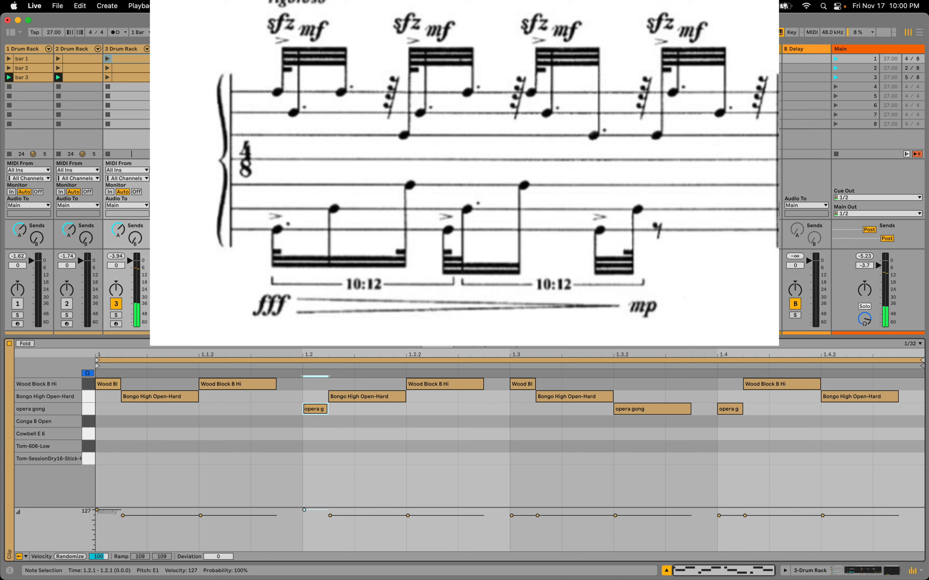
pyautogui.moveTo(533, 516); pyautogui.dragTo(533, 510)
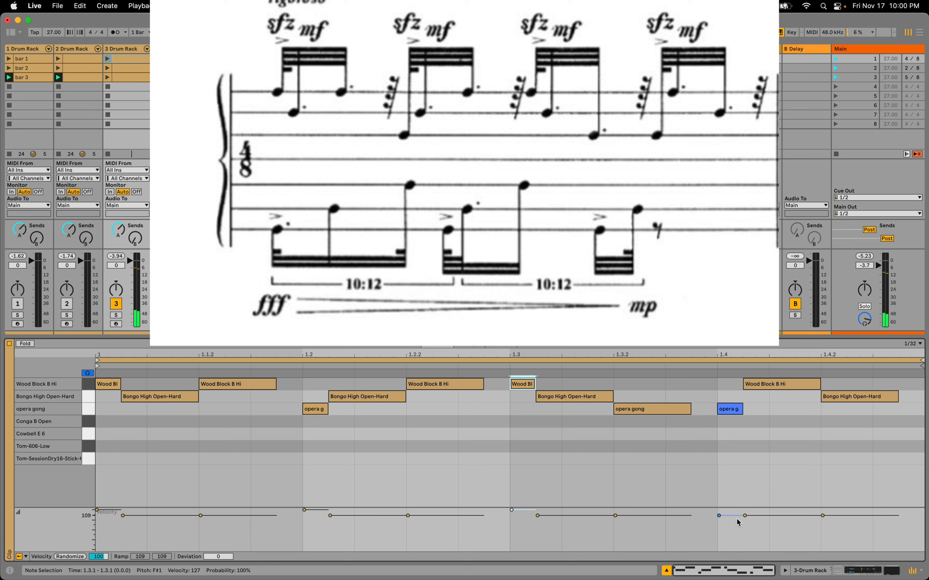
pyautogui.moveTo(733, 516); pyautogui.dragTo(733, 508)
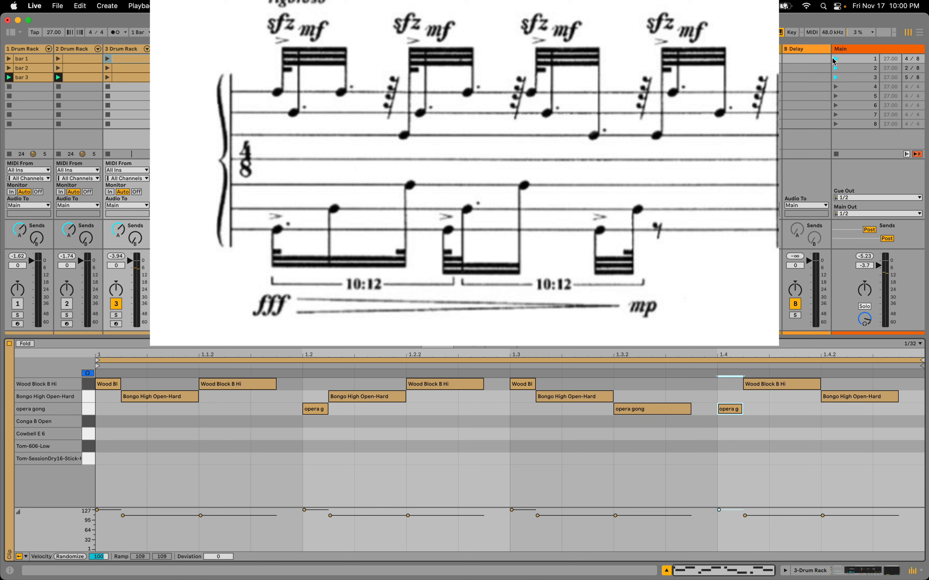
# Play scene 1 with the metronome on to check the pattern, stop playback and turn the metronome off
pyautogui.click(115, 32)
pyautogui.click(835, 58)
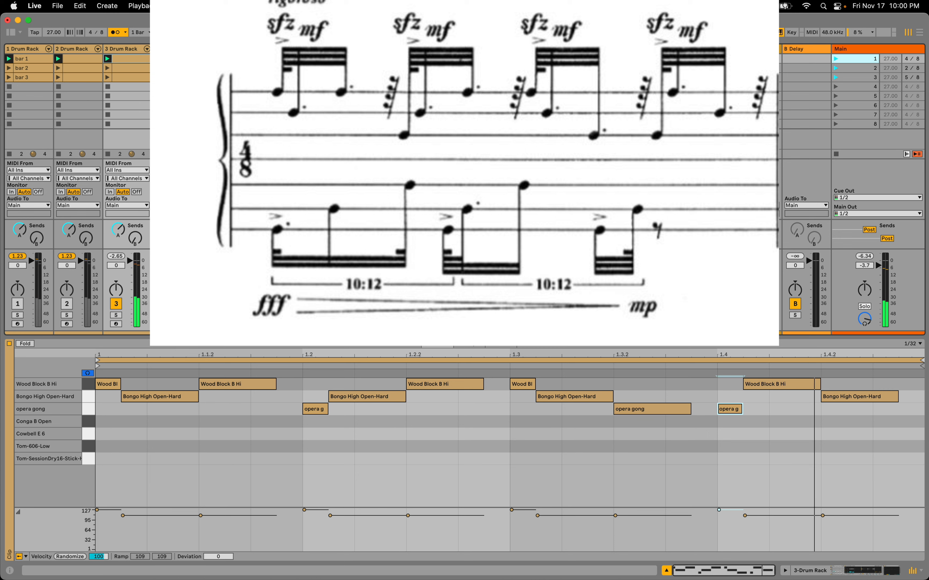
pyautogui.press('space')
pyautogui.click(112, 33)
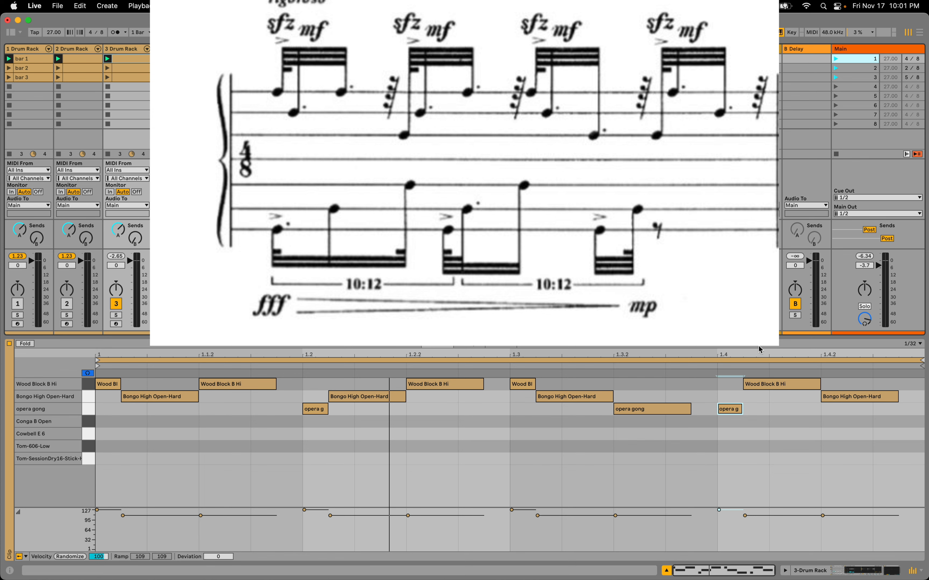
# Draw a Tom-SessionDry16-Stick-Hit-Soft note spanning 1 to 1.2.2 and duplicate it so the copy runs to 1.4
pyautogui.click(737, 352)
pyautogui.moveTo(719, 355); pyautogui.dragTo(821, 355)
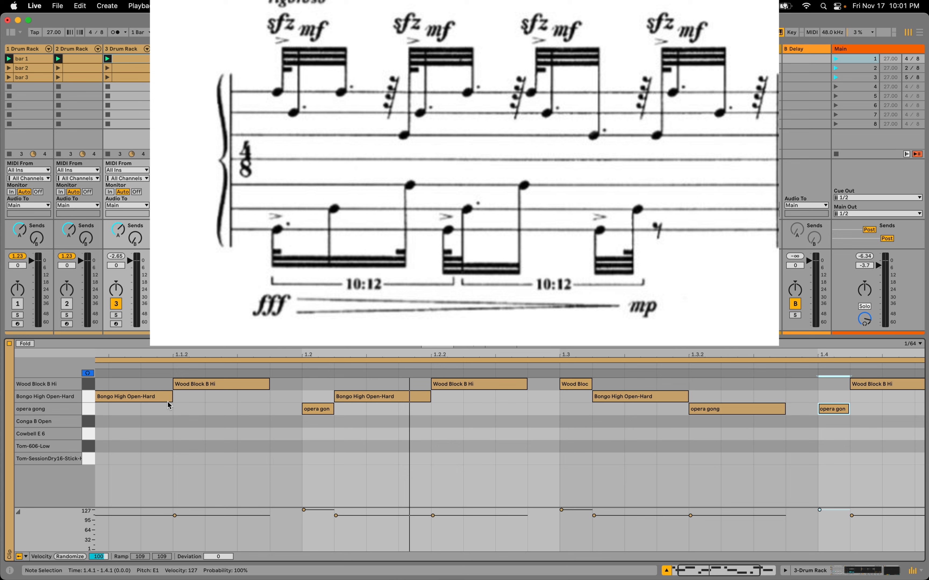
pyautogui.moveTo(149, 357); pyautogui.dragTo(204, 355)
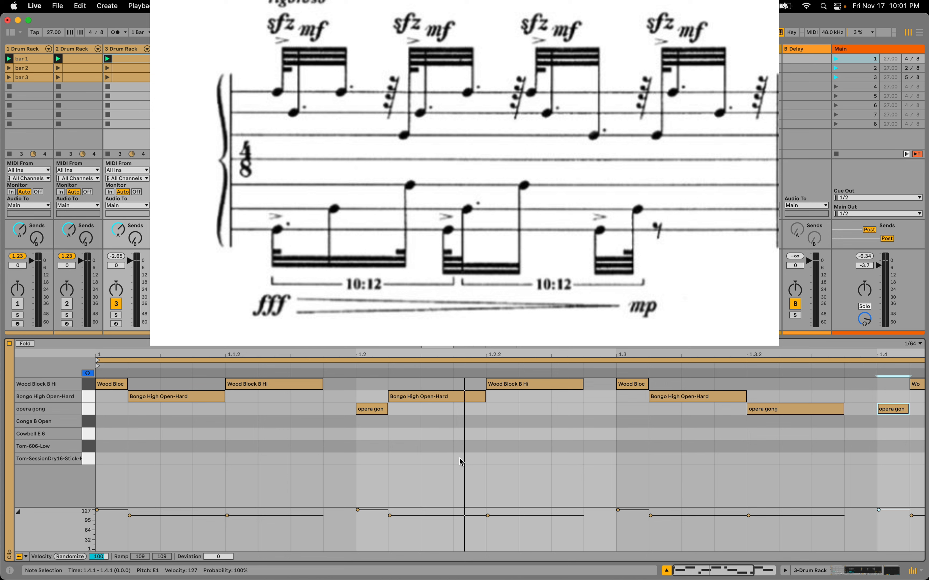
pyautogui.doubleClick(467, 459)
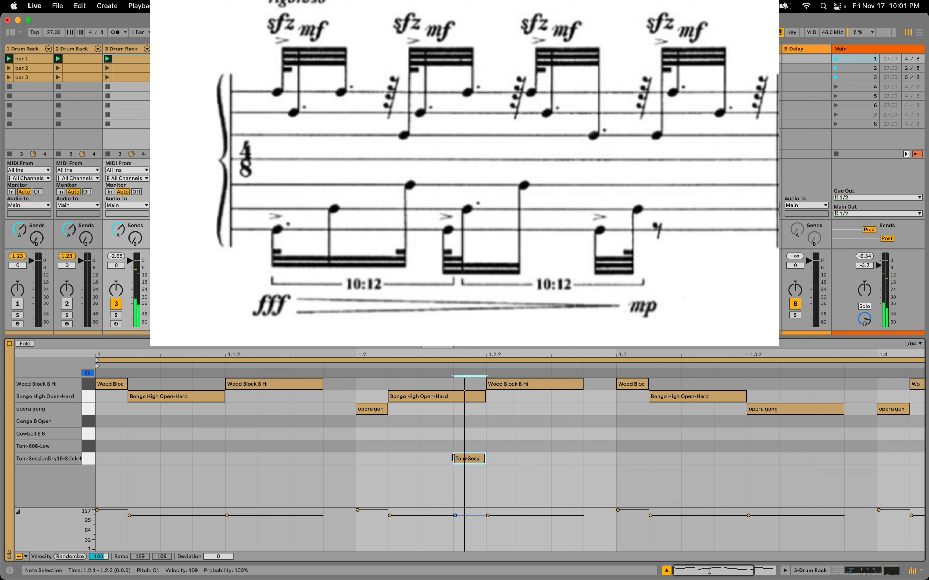
pyautogui.moveTo(455, 459); pyautogui.dragTo(107, 480)
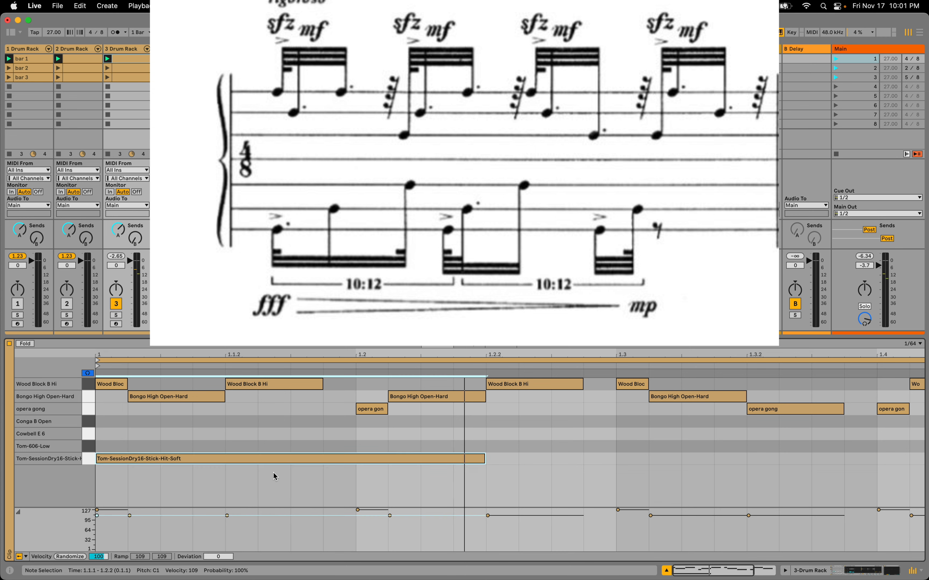
pyautogui.press('super+d')
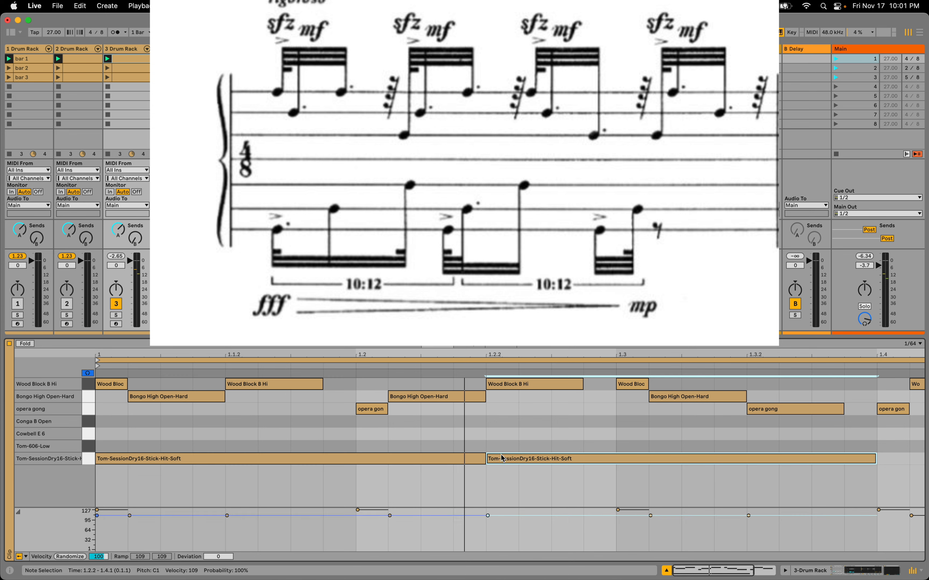
# Split each of the two long Tom-SessionDry16-Stick-Hit-Soft notes into ten equal parts
pyautogui.moveTo(835, 356); pyautogui.dragTo(836, 332)
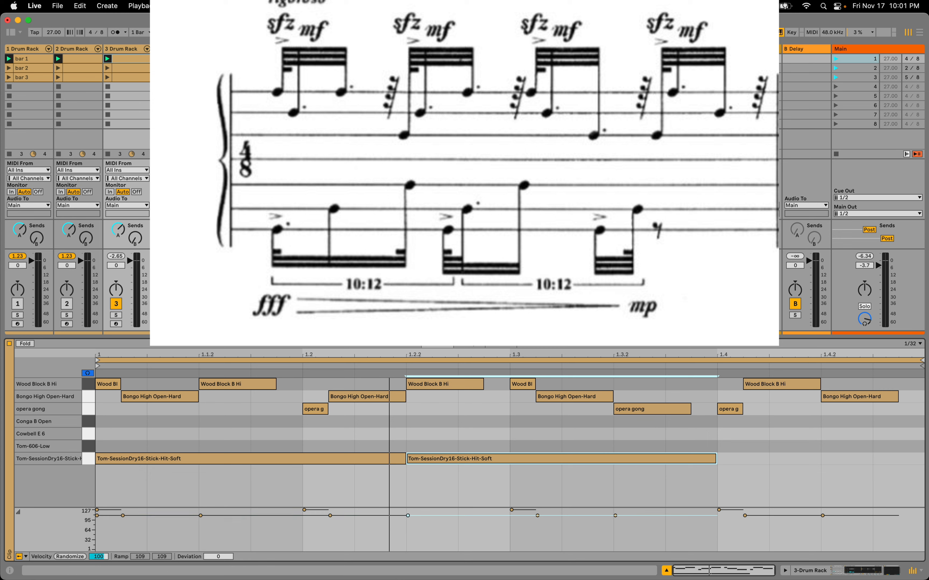
pyautogui.click(206, 459)
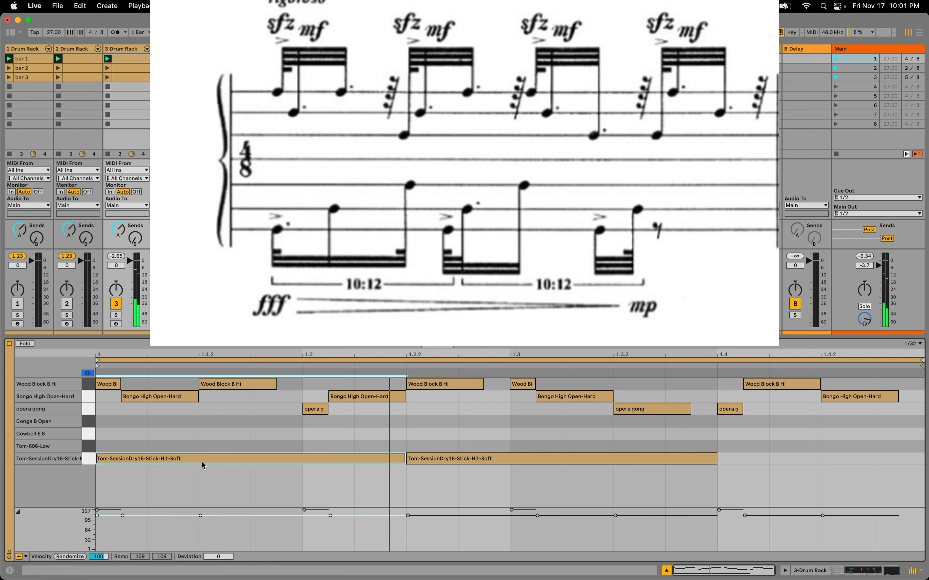
pyautogui.press('super+e')
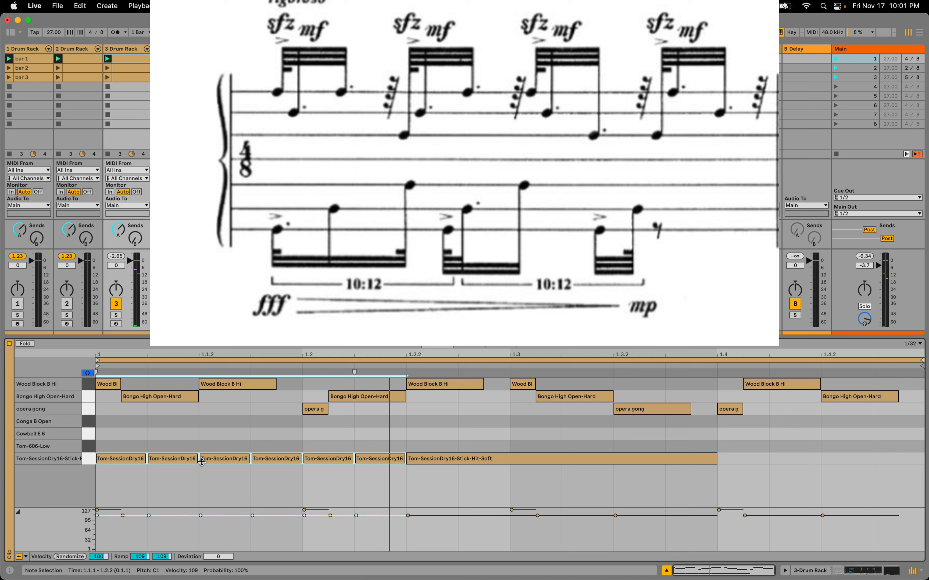
pyautogui.moveTo(202, 462); pyautogui.dragTo(201, 462)
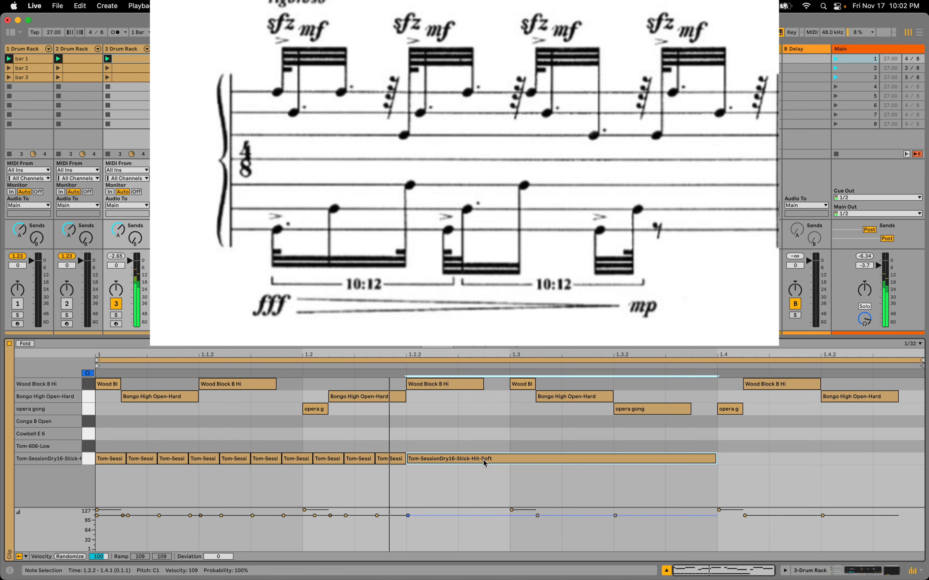
pyautogui.click(439, 465)
pyautogui.press('super+e')
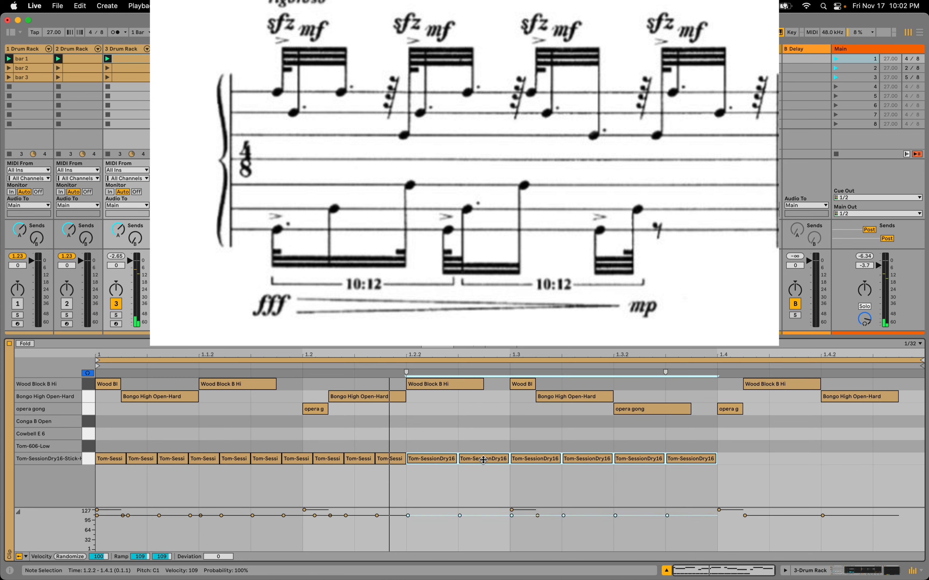
pyautogui.moveTo(483, 460); pyautogui.dragTo(483, 460)
pyautogui.click(259, 350)
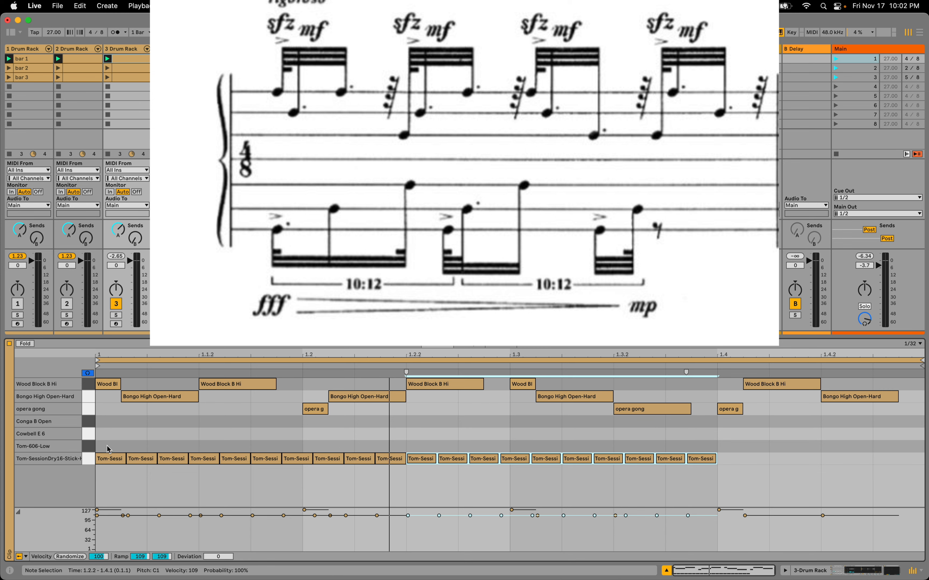
# Join the first ten tom notes into the 10:12 tuplet rhythm of three, four and two units, leaving the tenth as a single unit
pyautogui.moveTo(106, 445); pyautogui.dragTo(165, 465)
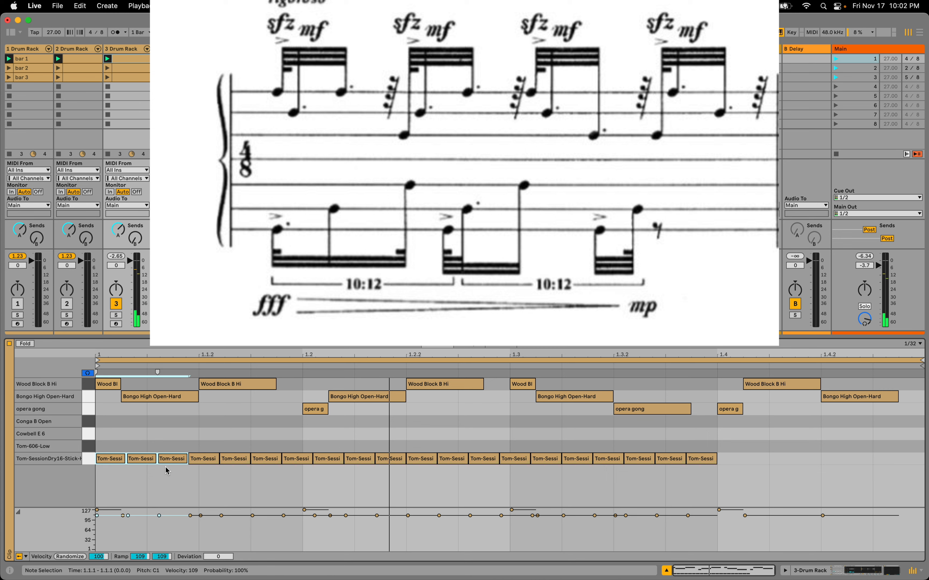
pyautogui.press('super+j')
pyautogui.moveTo(191, 446); pyautogui.dragTo(290, 471)
pyautogui.press('super+j')
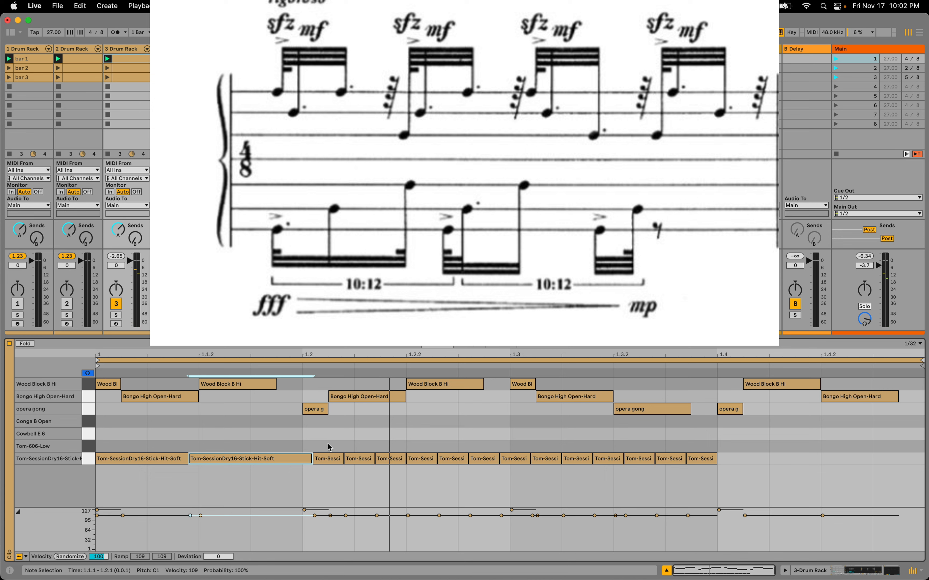
pyautogui.moveTo(325, 445); pyautogui.dragTo(353, 466)
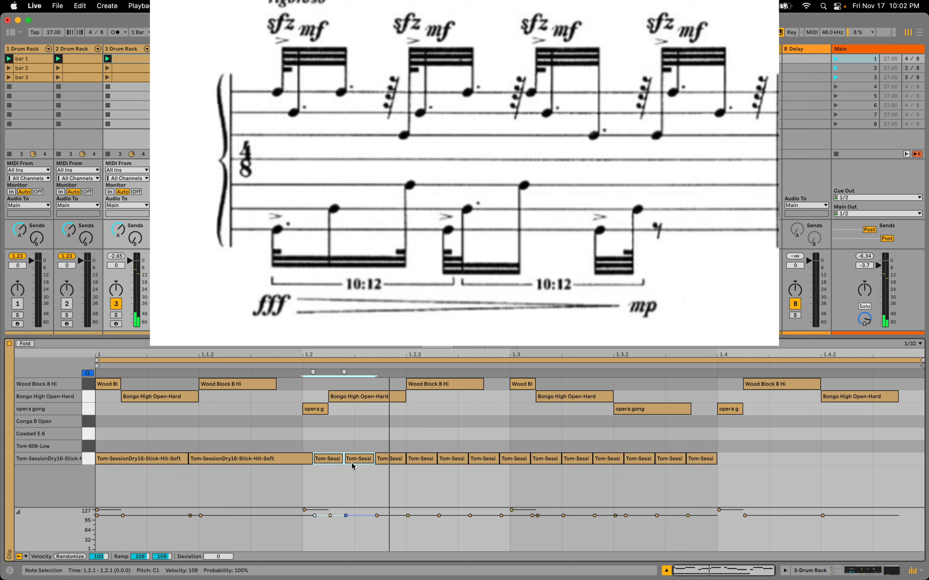
pyautogui.press('super+j')
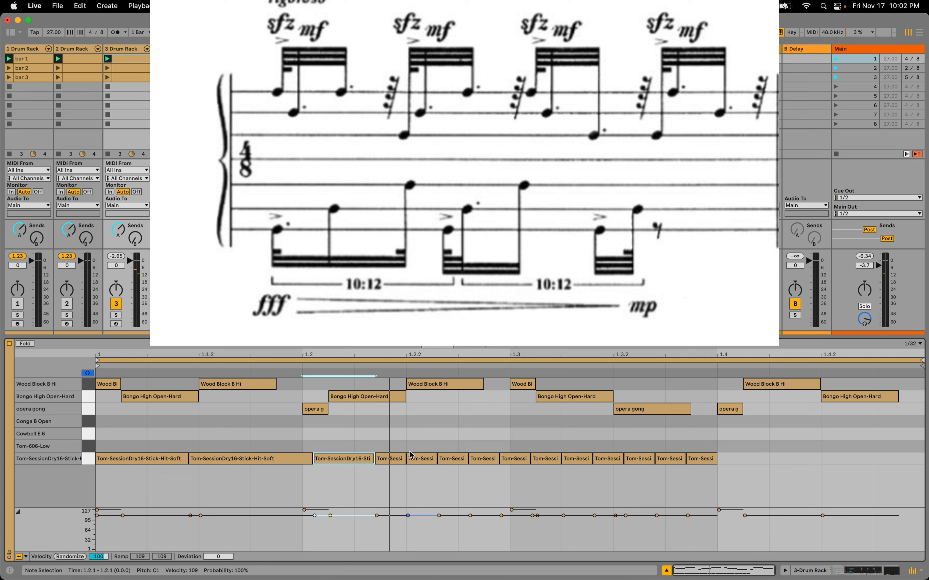
pyautogui.click(398, 461)
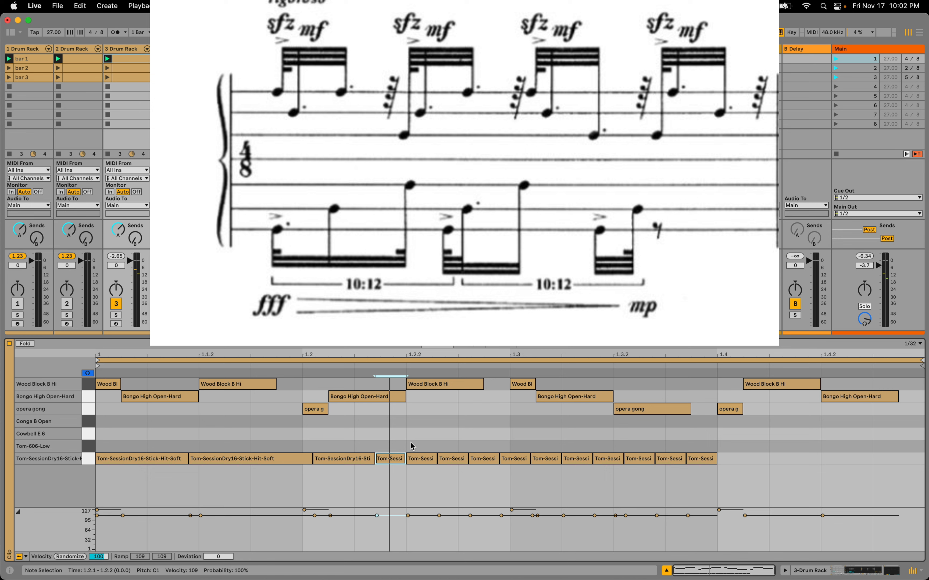
# Join the second tuplet's tom notes from 1.2.2 into groups of three, four and two units, keeping the final unit single
pyautogui.moveTo(413, 442); pyautogui.dragTo(481, 472)
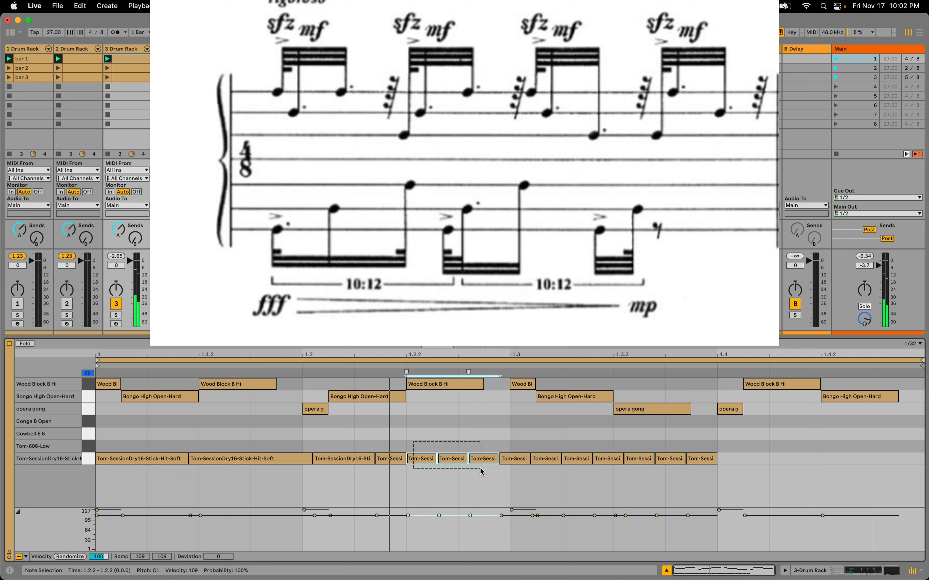
pyautogui.press('super+j')
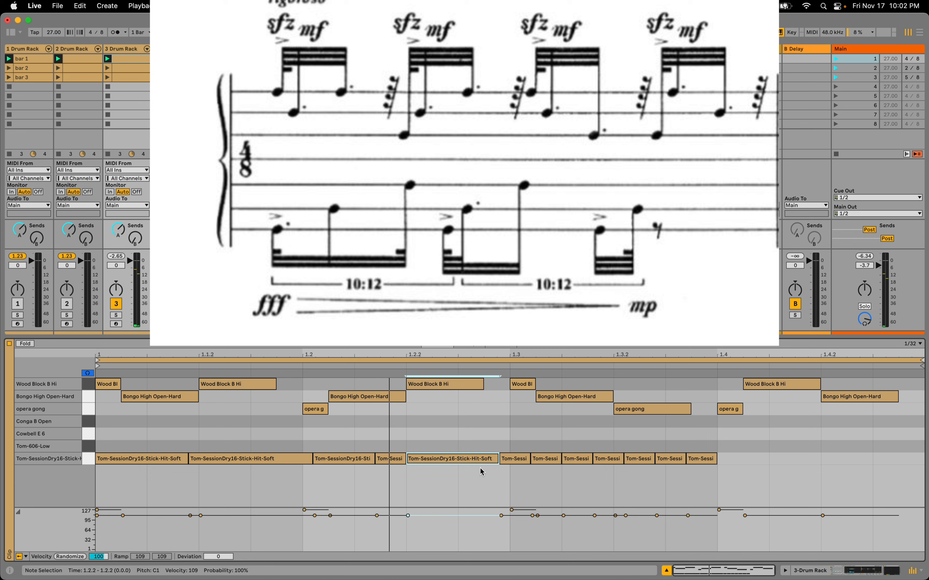
pyautogui.moveTo(501, 442); pyautogui.dragTo(673, 472)
pyautogui.press('super+j')
pyautogui.press('super+j')
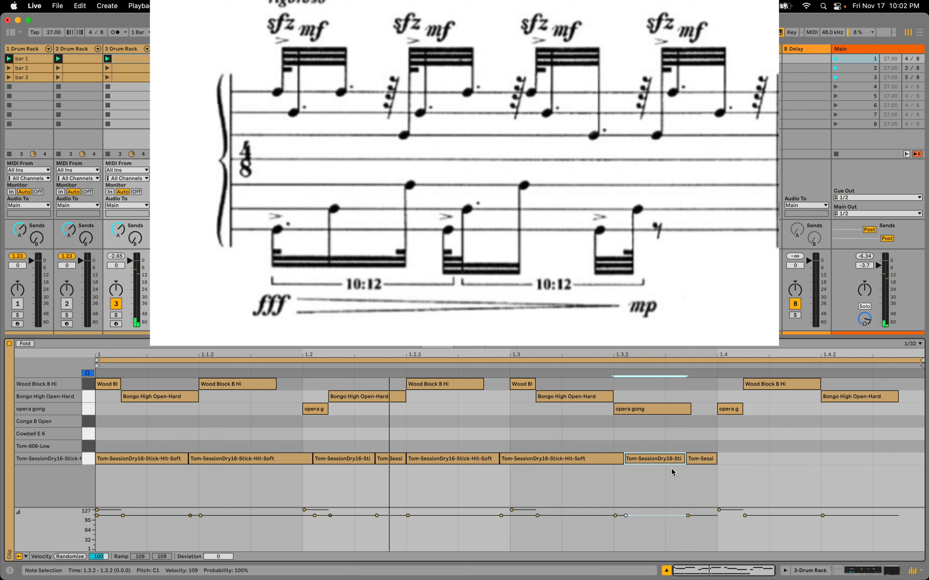
# Ramp the velocities of all Tom-SessionDry16-Stick-Hit-Soft notes from 127 down to 40 for the decrescendo
pyautogui.moveTo(117, 446); pyautogui.dragTo(700, 481)
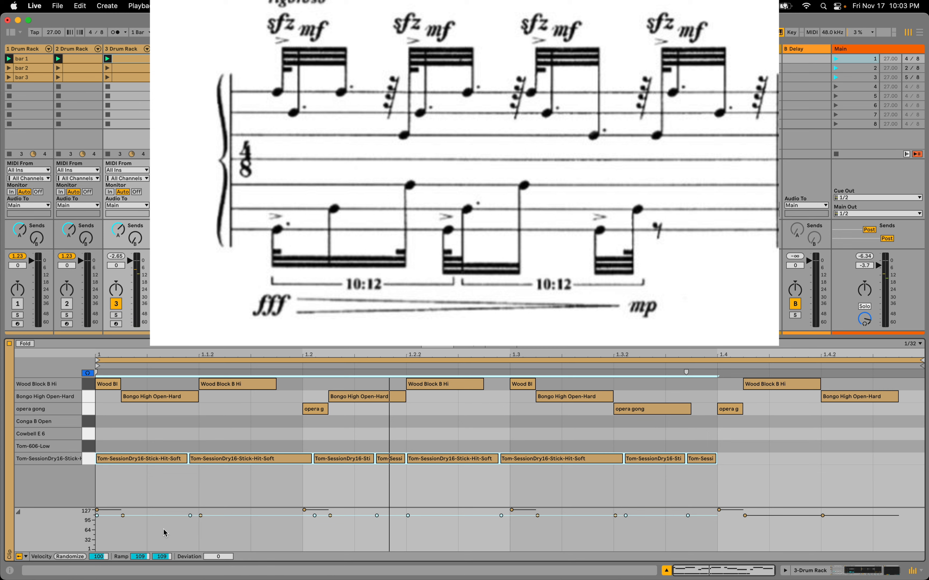
pyautogui.click(139, 556)
pyautogui.write('127')
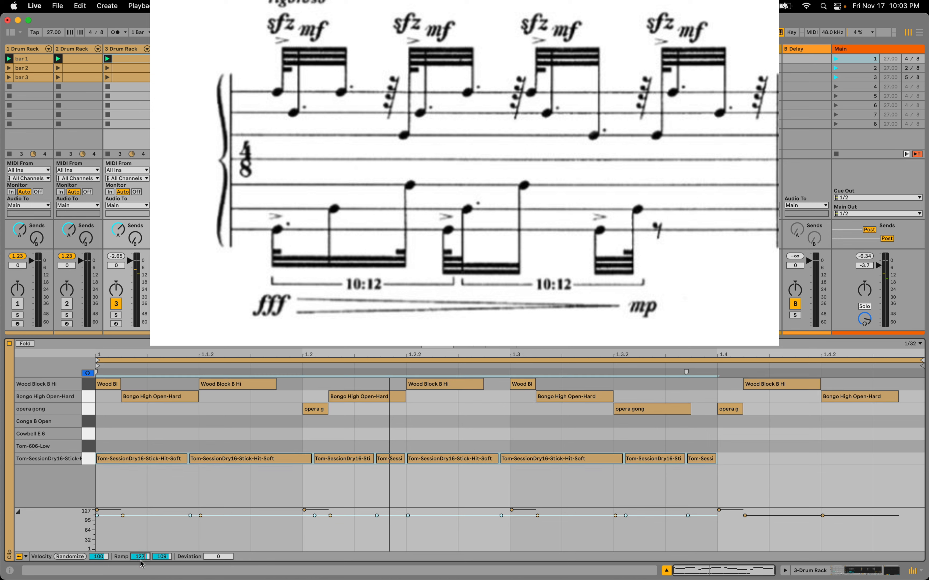
pyautogui.click(161, 557)
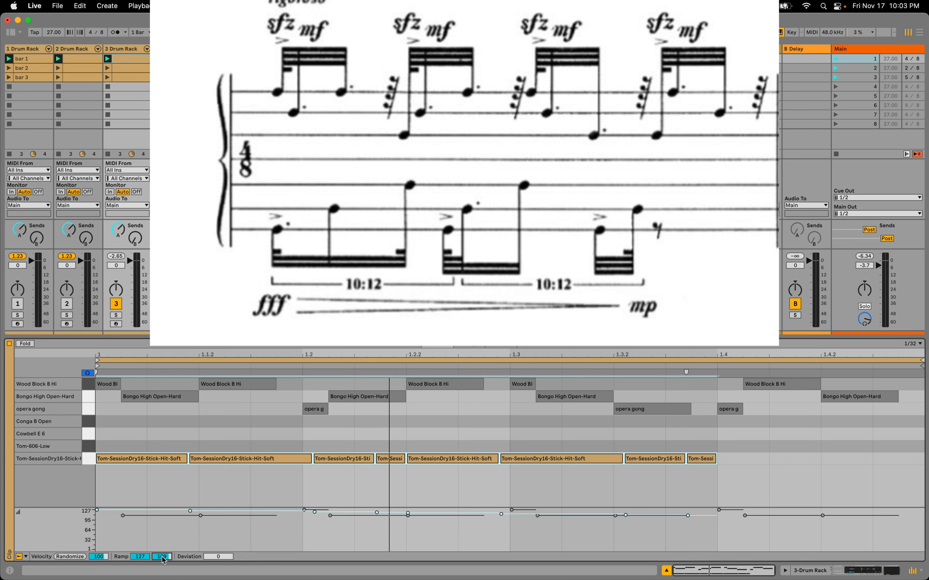
pyautogui.write('40')
pyautogui.press('Return')
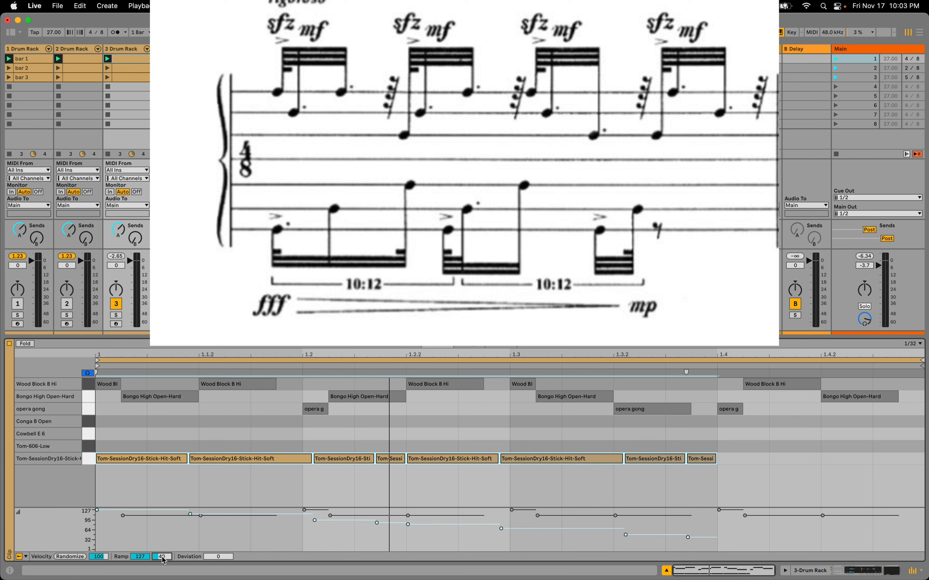
pyautogui.click(155, 481)
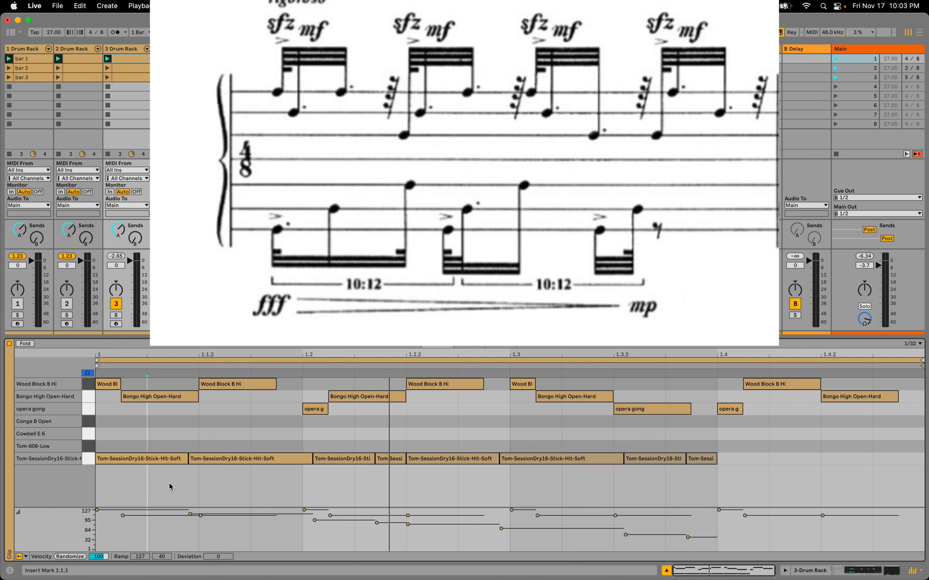
# Move the first tuplet's second note up to Tom-606-Low and its third note up to Cowbell E 6
pyautogui.click(219, 459)
pyautogui.press('Up')
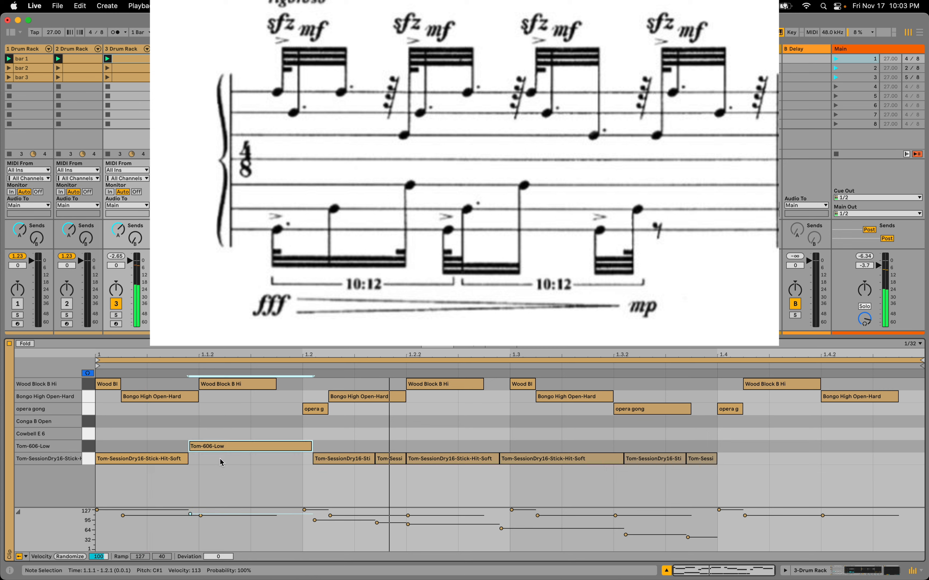
pyautogui.click(332, 459)
pyautogui.press('Up')
pyautogui.press('Up')
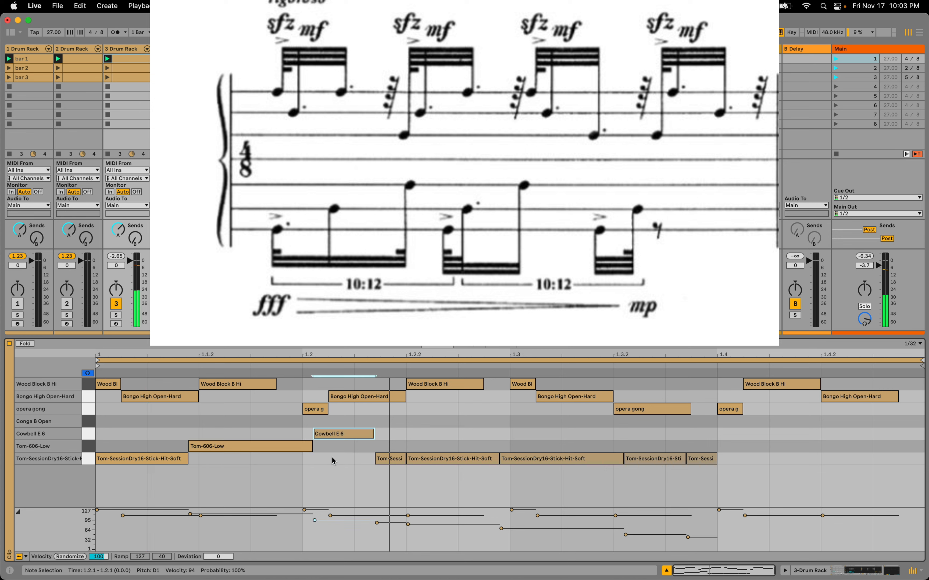
# In the second tuplet, move the first and last notes up to Tom-606-Low and the second note up to Cowbell E 6
pyautogui.click(432, 459)
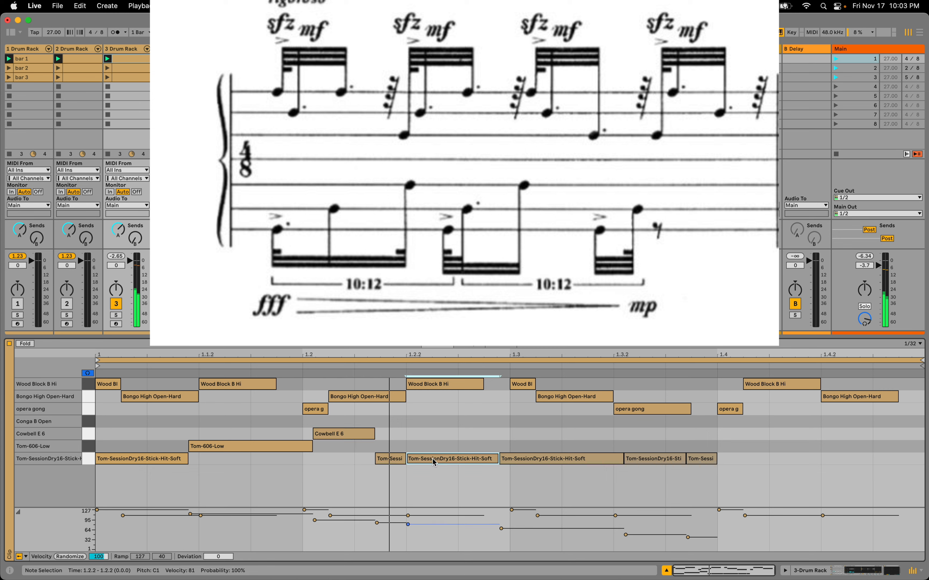
pyautogui.press('Up')
pyautogui.click(530, 459)
pyautogui.press('Up')
pyautogui.press('Up')
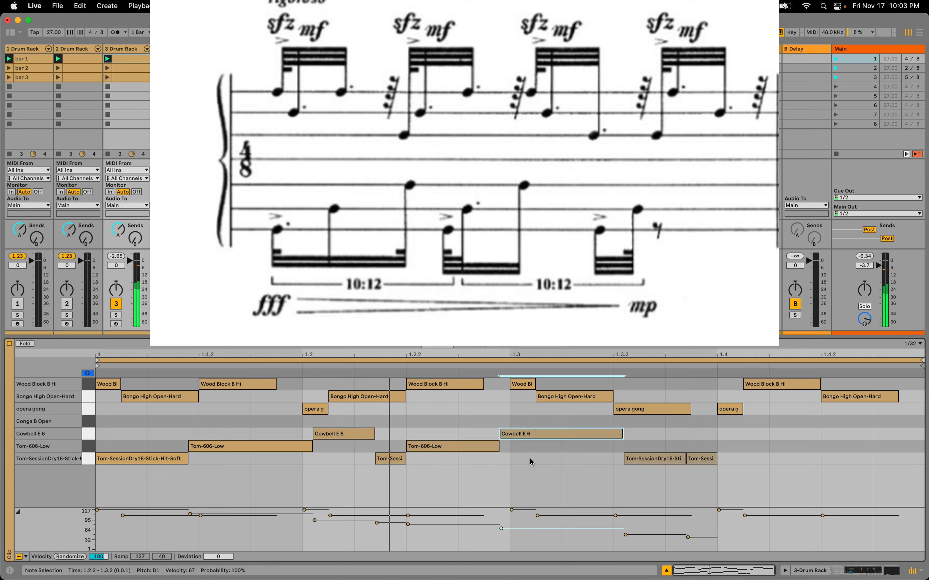
pyautogui.click(705, 459)
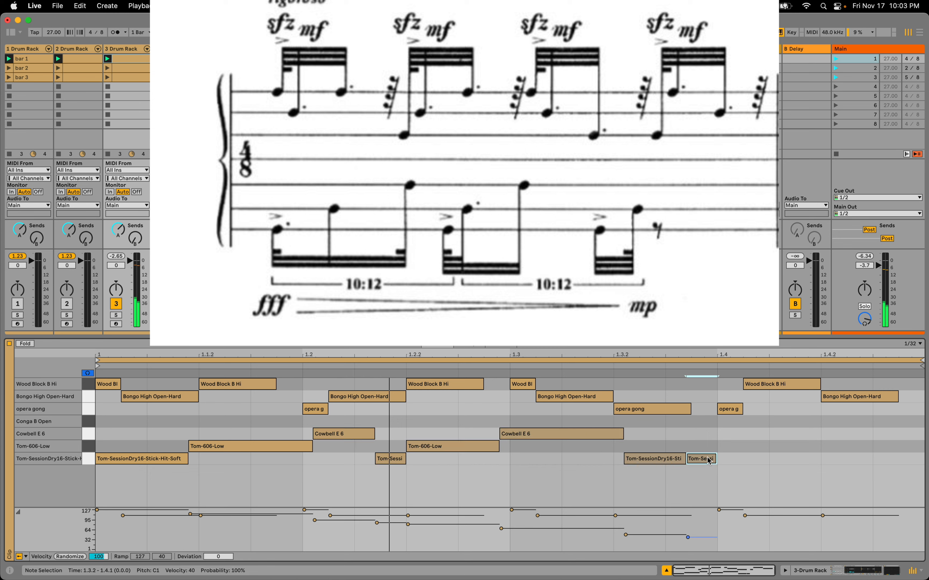
pyautogui.press('Up')
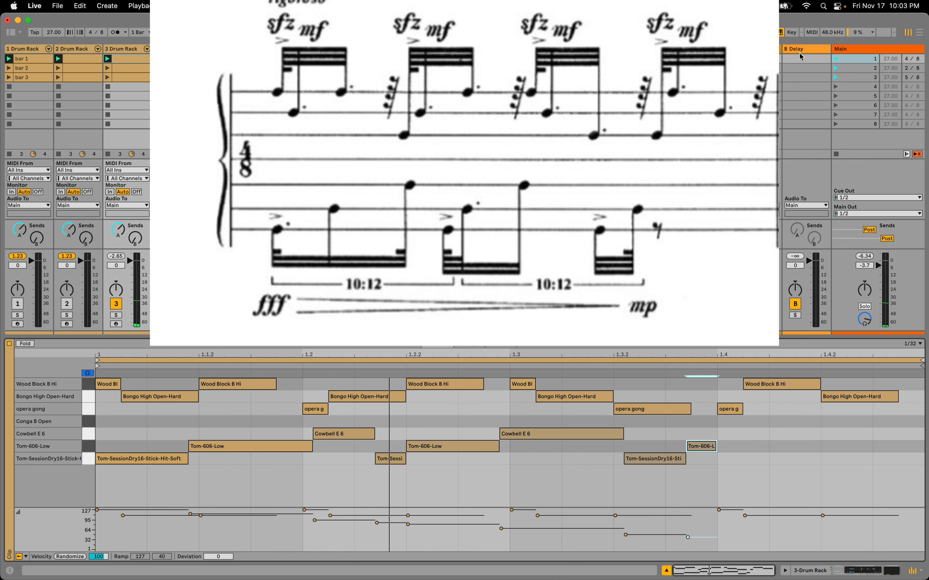
# Play scene 1 to check the completed pattern and show the third Drum Rack track's bar 1 clip again
pyautogui.click(835, 60)
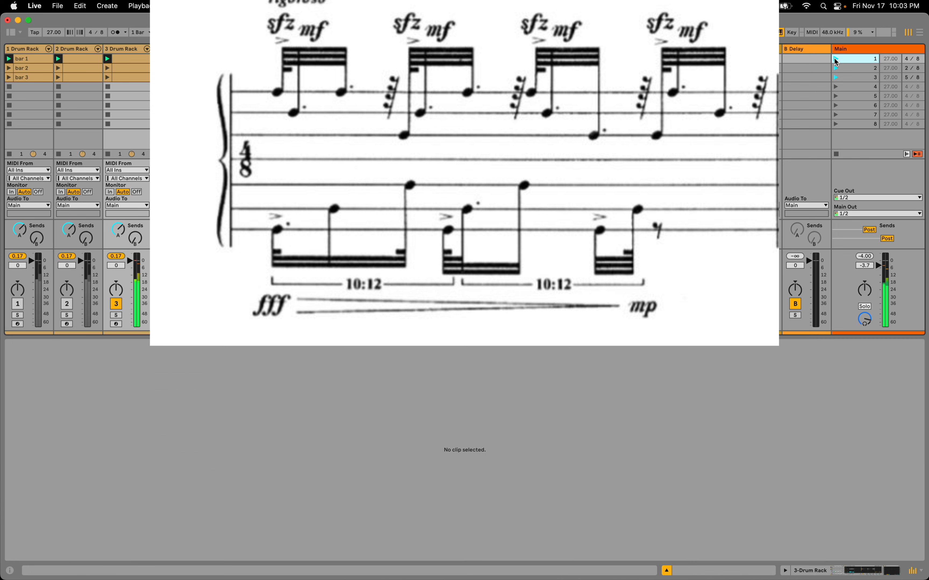
pyautogui.click(145, 58)
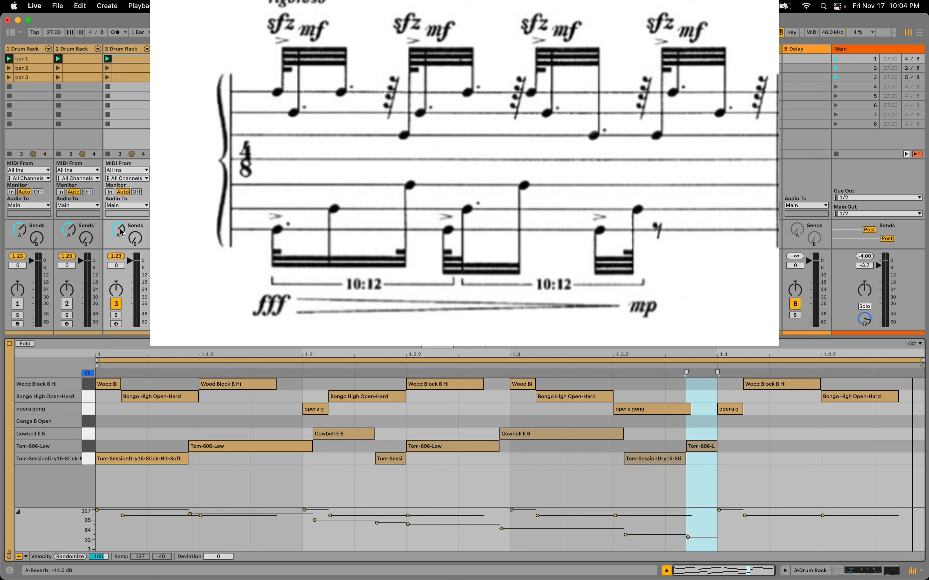
# Open the empty bar 2 clip on the third Drum Rack track and set its adaptive grid to Medium
pyautogui.click(126, 67)
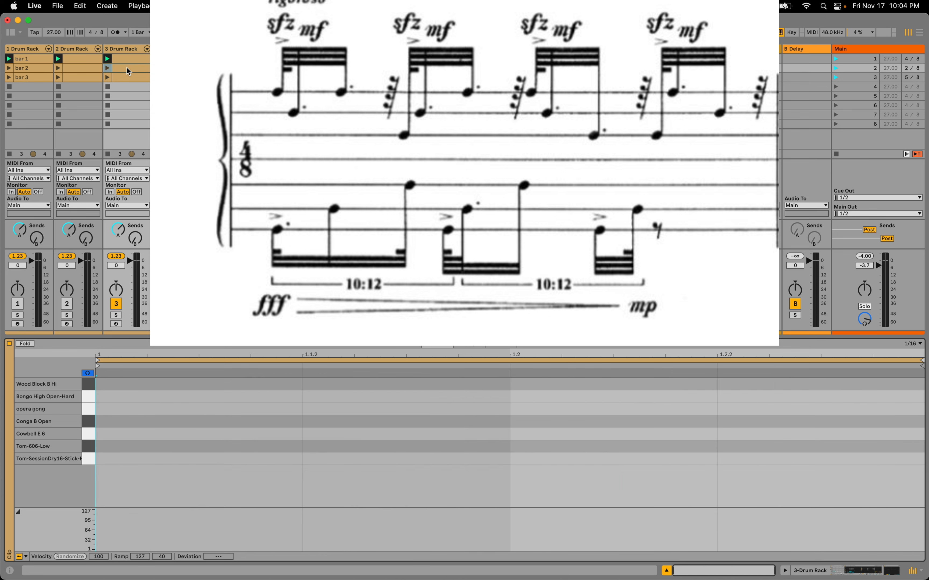
pyautogui.moveTo(277, 351); pyautogui.dragTo(278, 353)
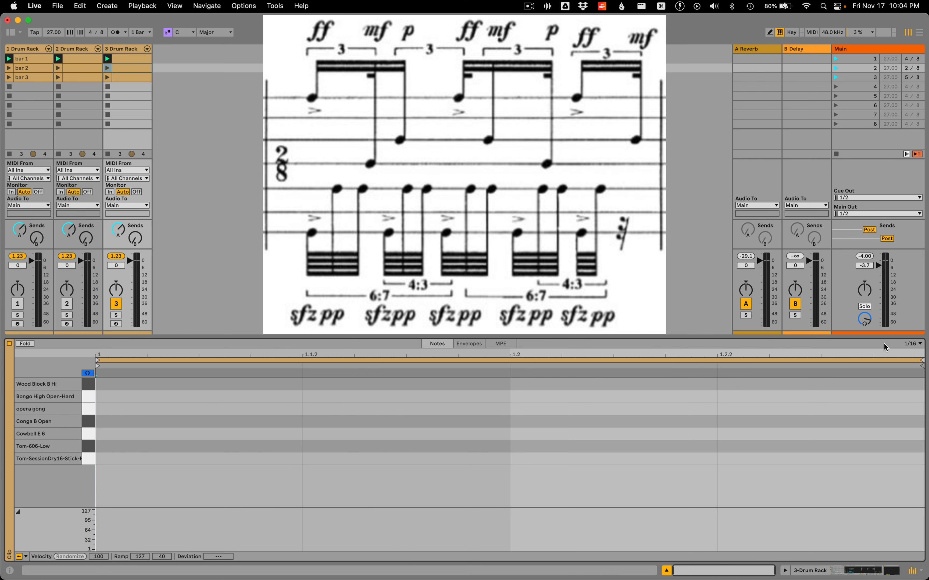
pyautogui.rightClick(873, 383)
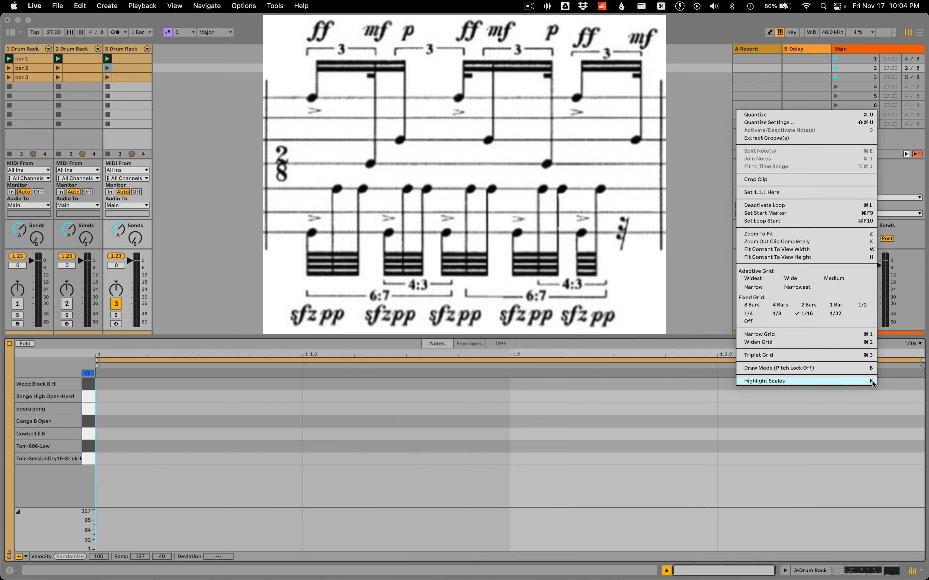
pyautogui.click(834, 278)
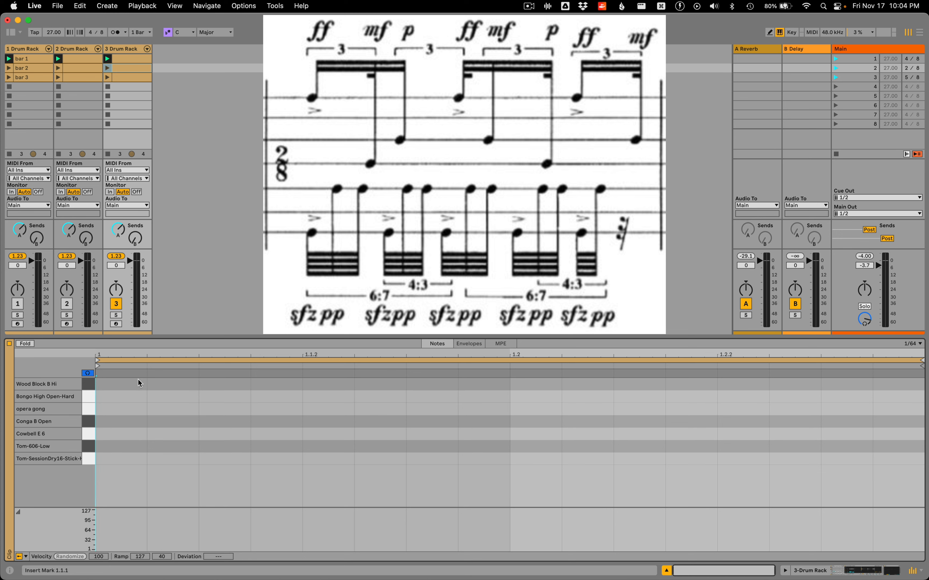
# Draw a Wood Block B Hi note from the clip start to 1.2 and split it into six equal notes
pyautogui.doubleClick(129, 383)
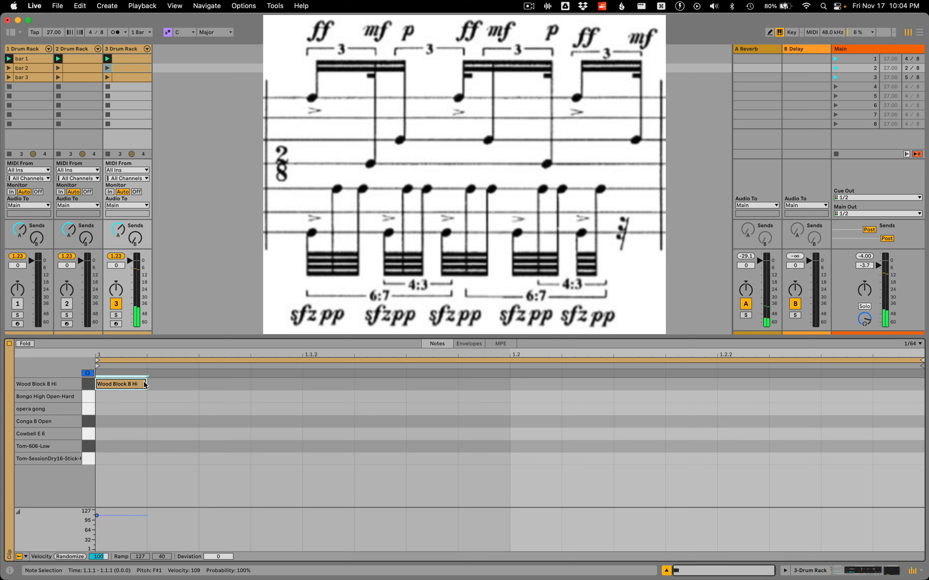
pyautogui.moveTo(146, 384); pyautogui.dragTo(489, 373)
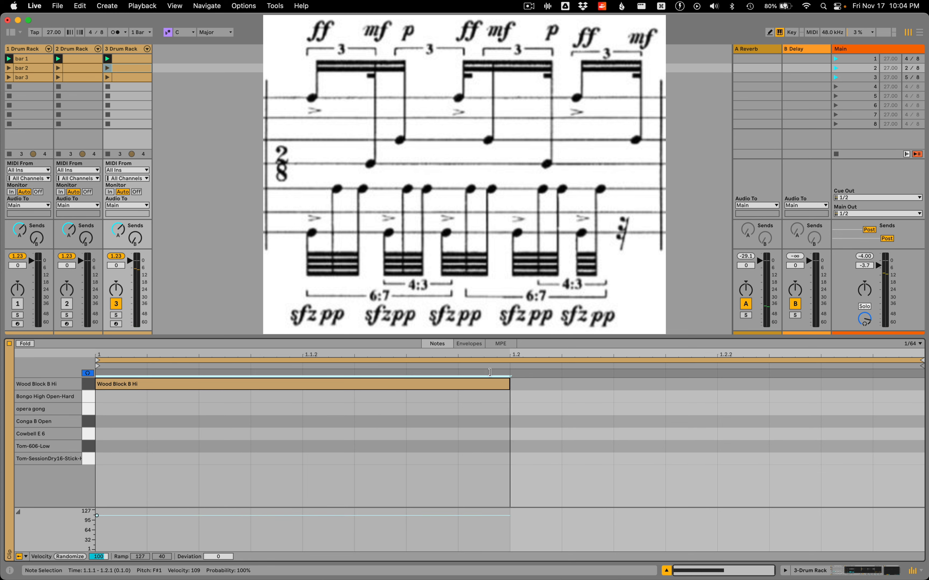
pyautogui.click(407, 381)
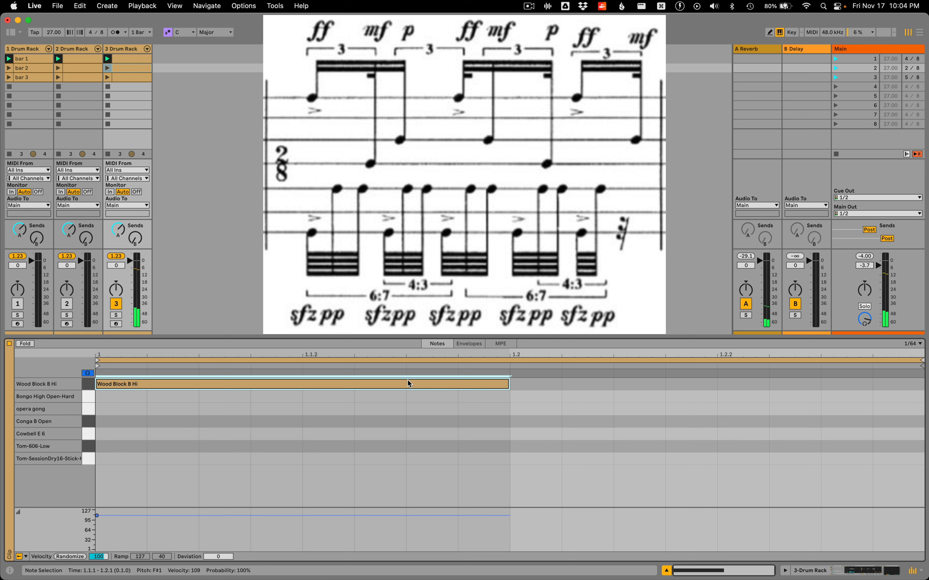
pyautogui.press('super+e')
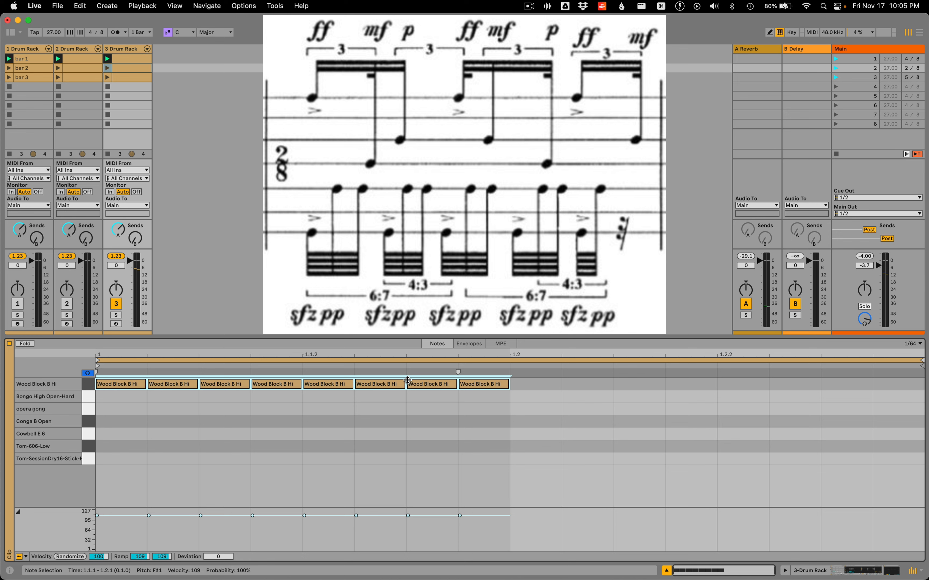
pyautogui.moveTo(408, 380); pyautogui.dragTo(407, 380)
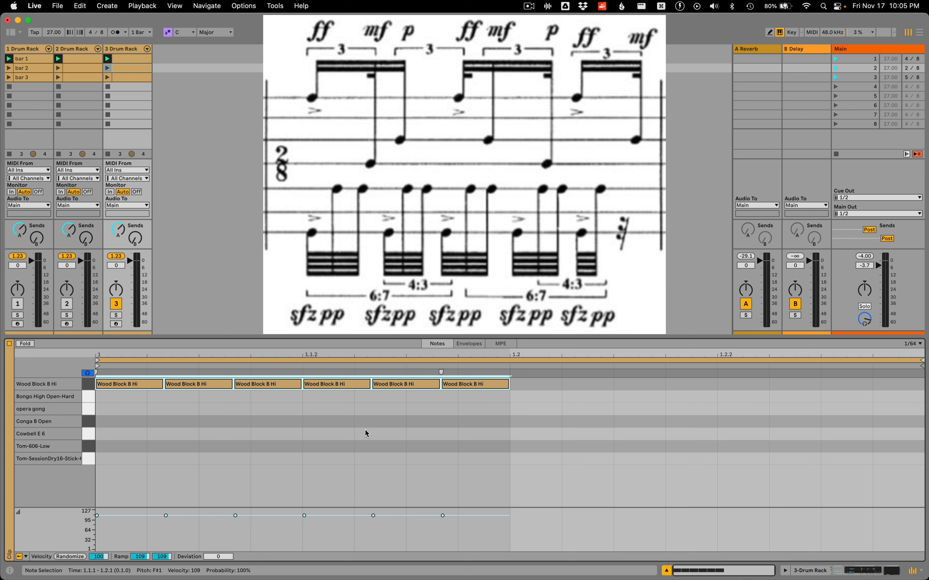
# Join the first two of the six Wood Block B Hi notes, and likewise join the fourth and fifth
pyautogui.click(282, 445)
pyautogui.moveTo(217, 417); pyautogui.dragTo(131, 374)
pyautogui.press('super+j')
pyautogui.moveTo(342, 405); pyautogui.dragTo(375, 388)
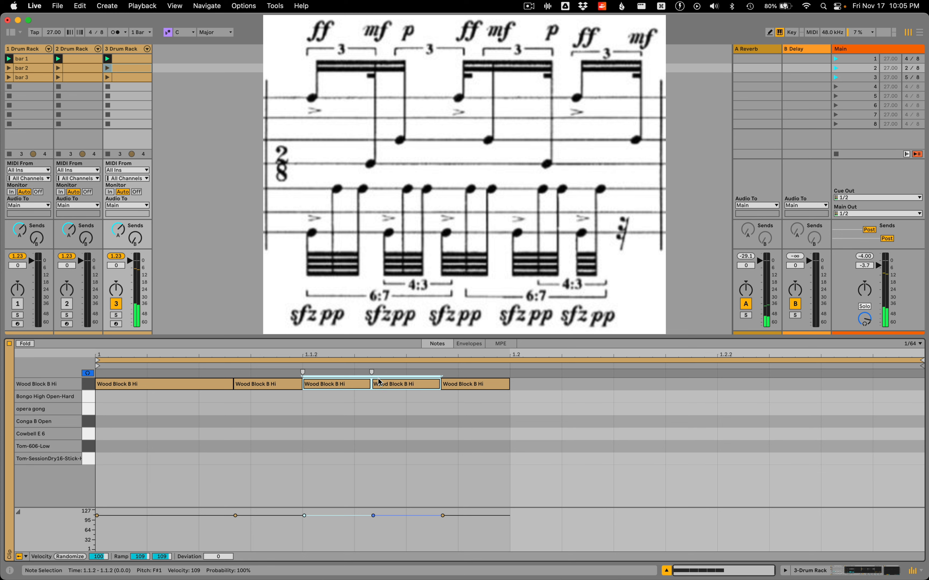
pyautogui.press('super+j')
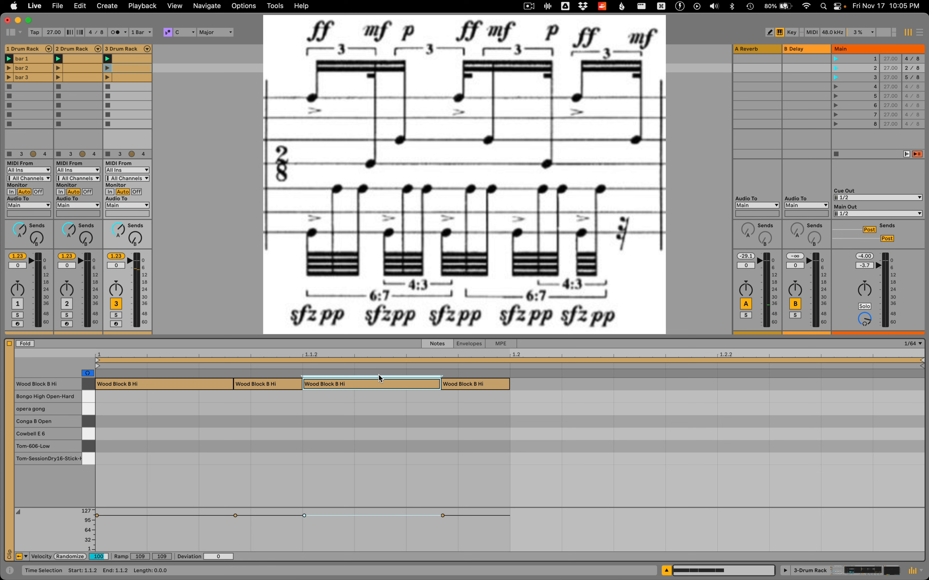
# Duplicate the four-note Wood Block B Hi pattern into the second half of the bar at 1.2
pyautogui.moveTo(484, 403); pyautogui.dragTo(0, 381)
pyautogui.press('super+d')
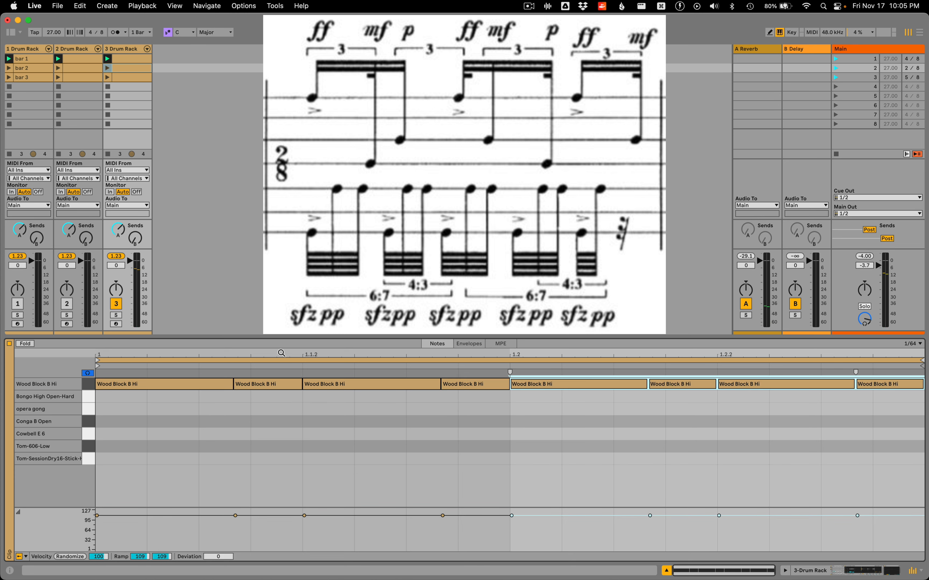
pyautogui.click(294, 457)
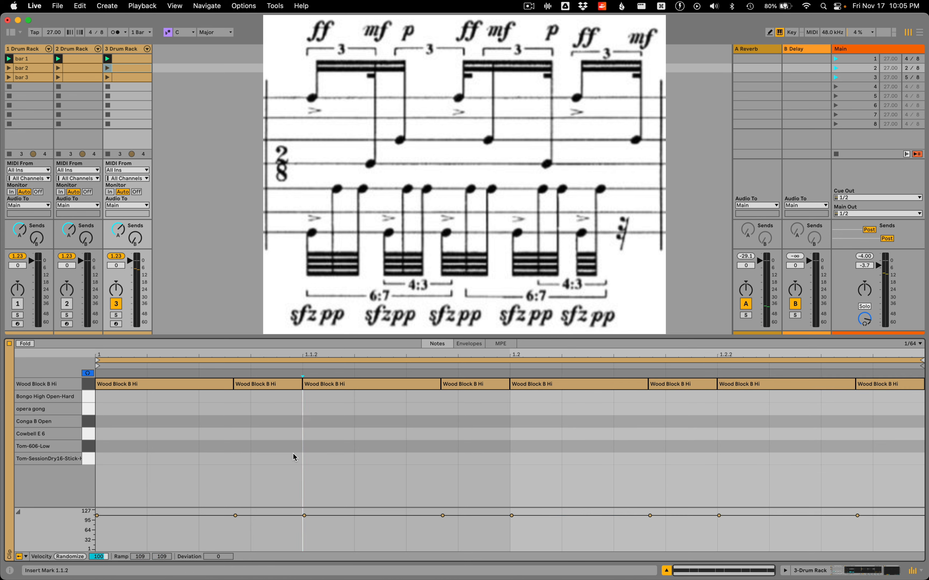
# Move the pattern's second note down to Conga B Open and its third note down to opera gong
pyautogui.click(261, 384)
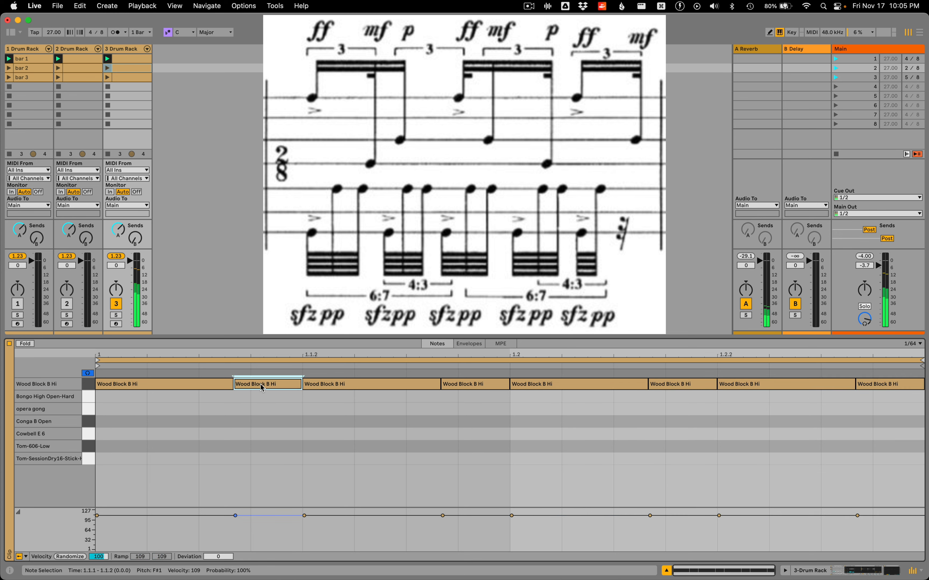
pyautogui.press('Down')
pyautogui.press('Down')
pyautogui.press('Down')
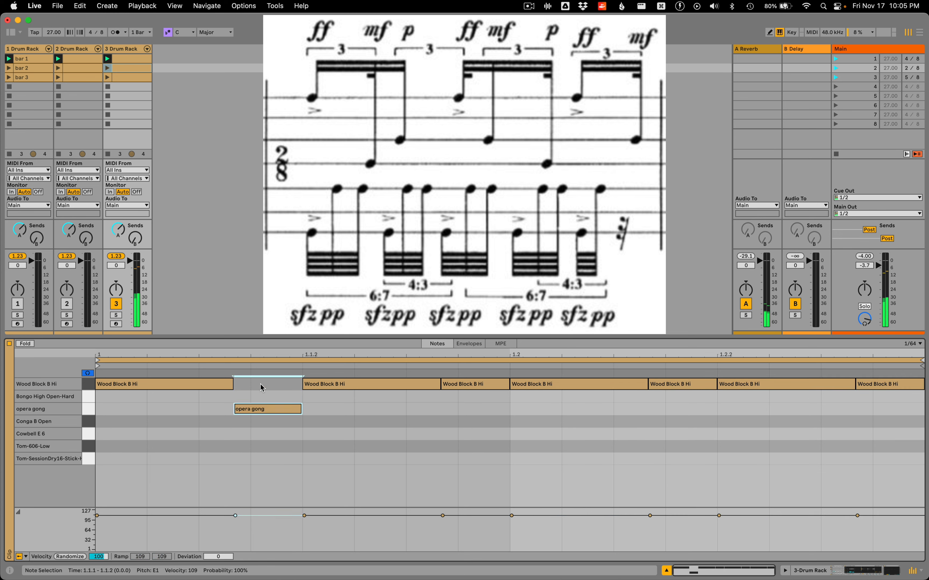
pyautogui.click(334, 386)
pyautogui.press('Down')
pyautogui.press('Down')
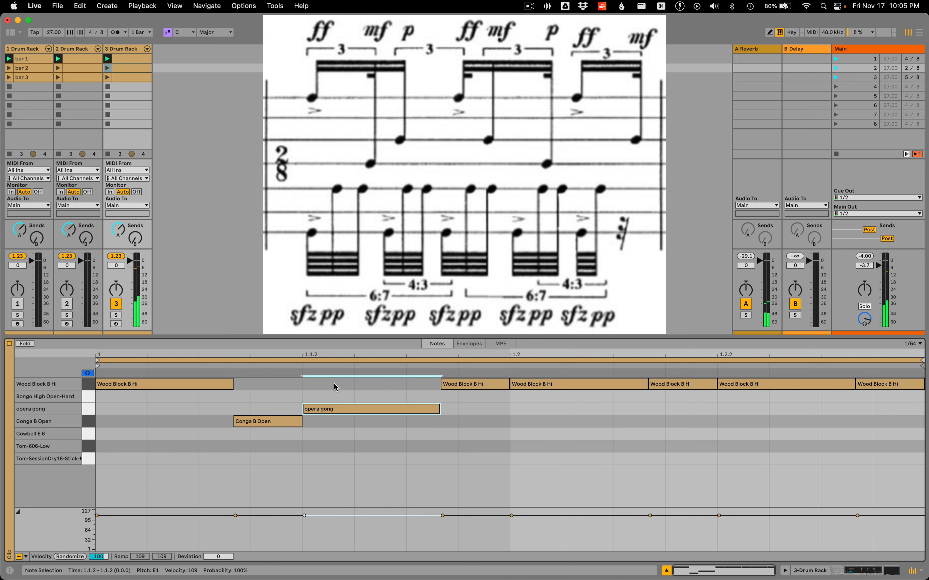
# Move the Wood Block note starting at 1.2 down to opera gong and the short note following it to Conga B Open
pyautogui.click(481, 387)
pyautogui.click(546, 386)
pyautogui.press('Down')
pyautogui.press('Down')
pyautogui.click(684, 387)
pyautogui.press('Down')
pyautogui.press('Down')
pyautogui.press('Down')
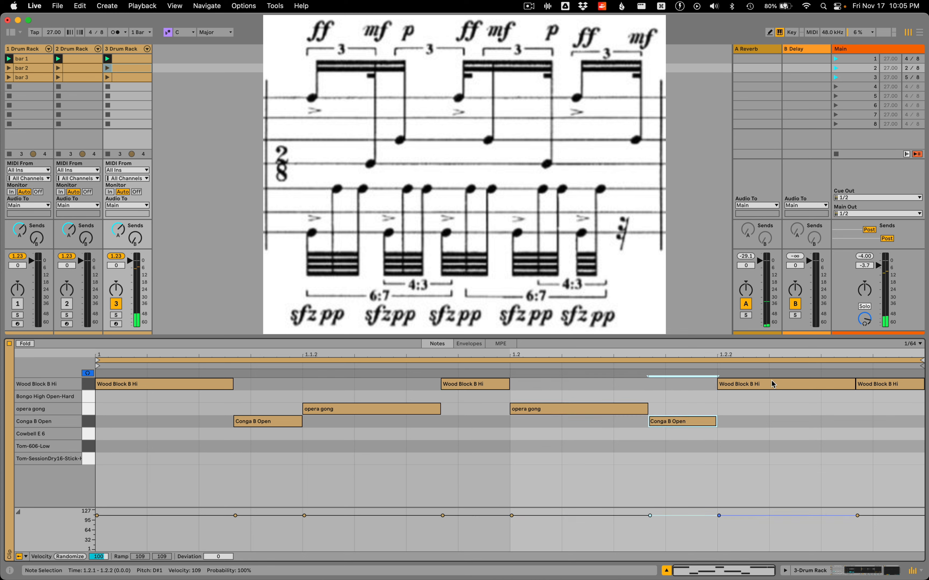
# Move the bar's last Wood Block B Hi note down to opera gong
pyautogui.click(772, 384)
pyautogui.click(884, 385)
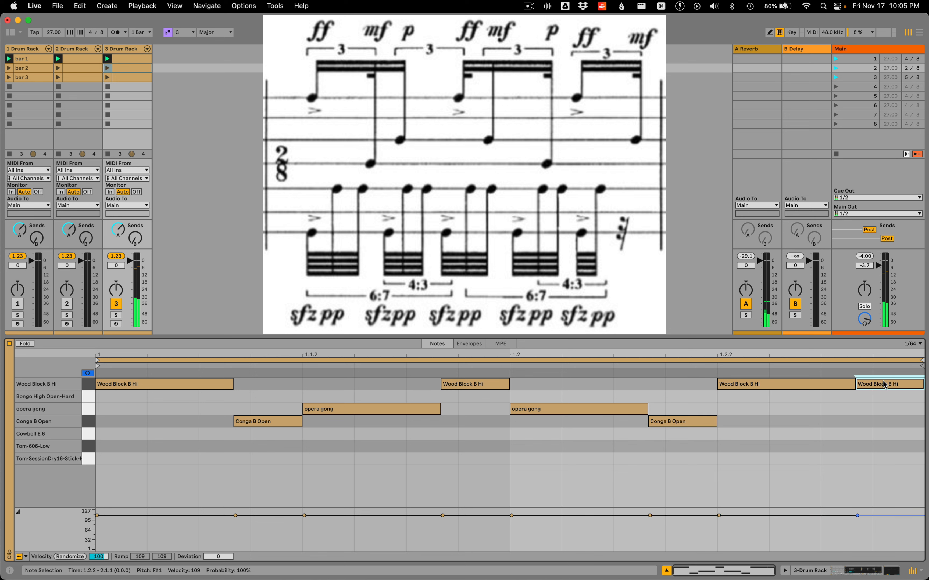
pyautogui.press('Down')
pyautogui.press('Down')
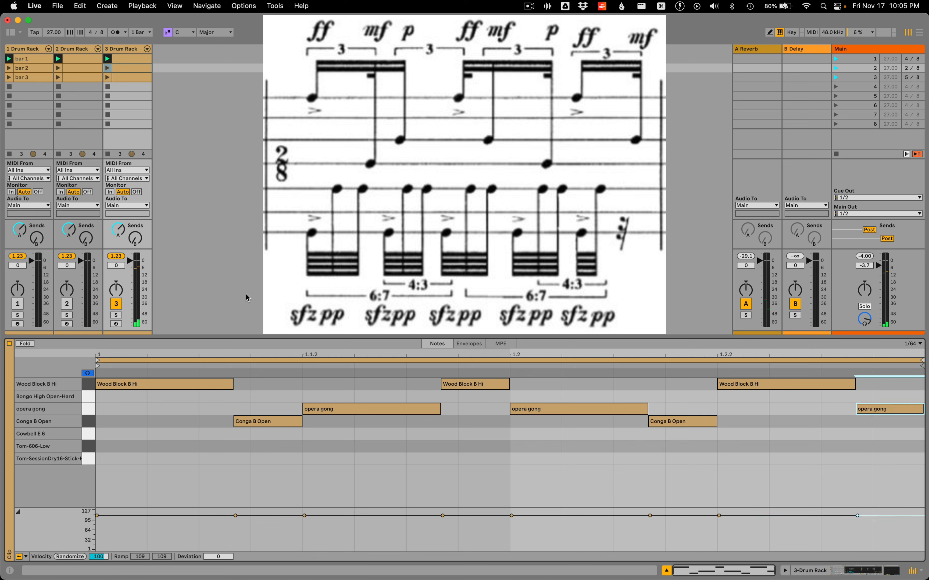
# Play scene 2 to check the bar 2 upper-voice pattern
pyautogui.click(834, 68)
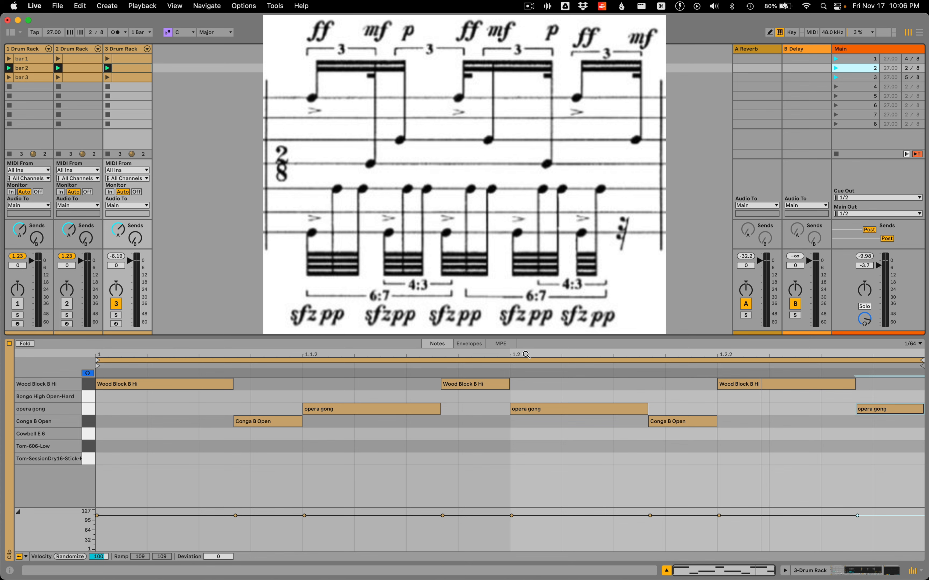
pyautogui.moveTo(526, 354)
pyautogui.mouseDown()
pyautogui.moveTo(525, 369)
pyautogui.moveTo(525, 354)
pyautogui.mouseUp()
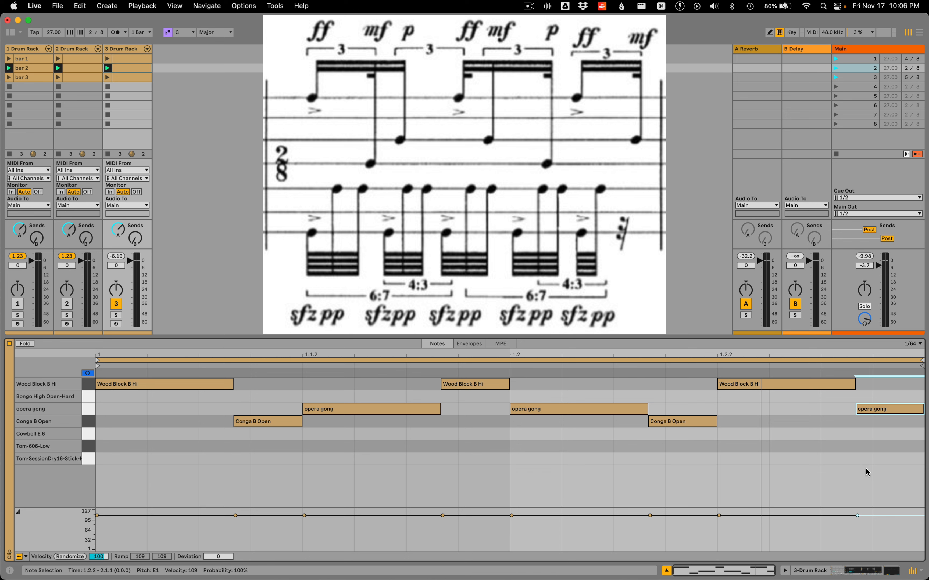
pyautogui.click(811, 470)
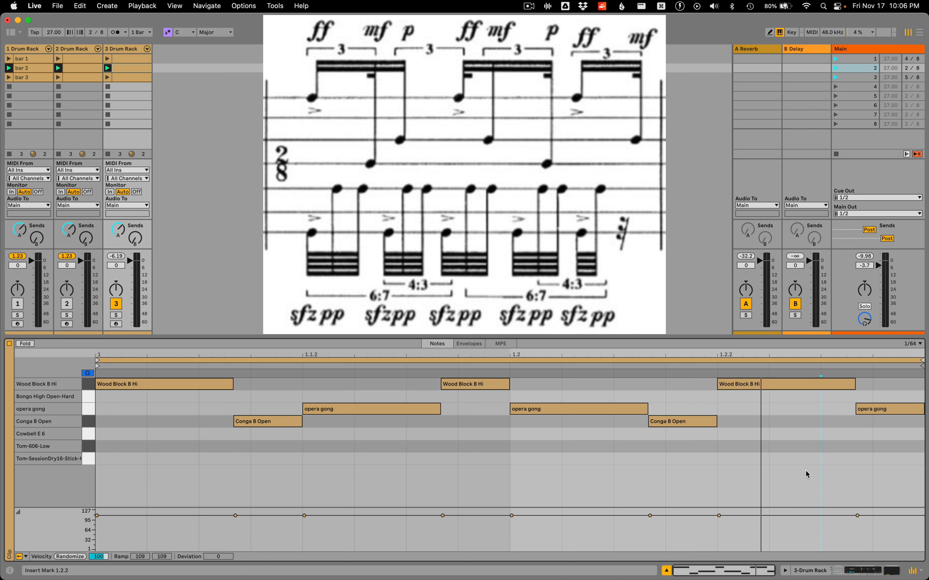
# Draw a Tom-SessionDry16-Stick-Hit-Soft note from the clip start over fourteen 1/64 grid cells and split it into fourteen equal notes
pyautogui.doubleClick(779, 460)
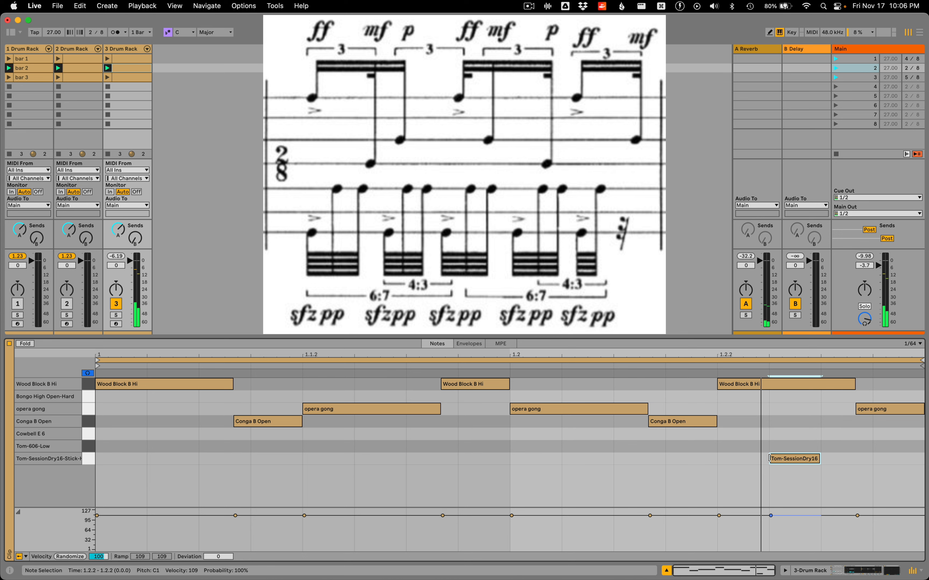
pyautogui.moveTo(771, 458); pyautogui.dragTo(109, 461)
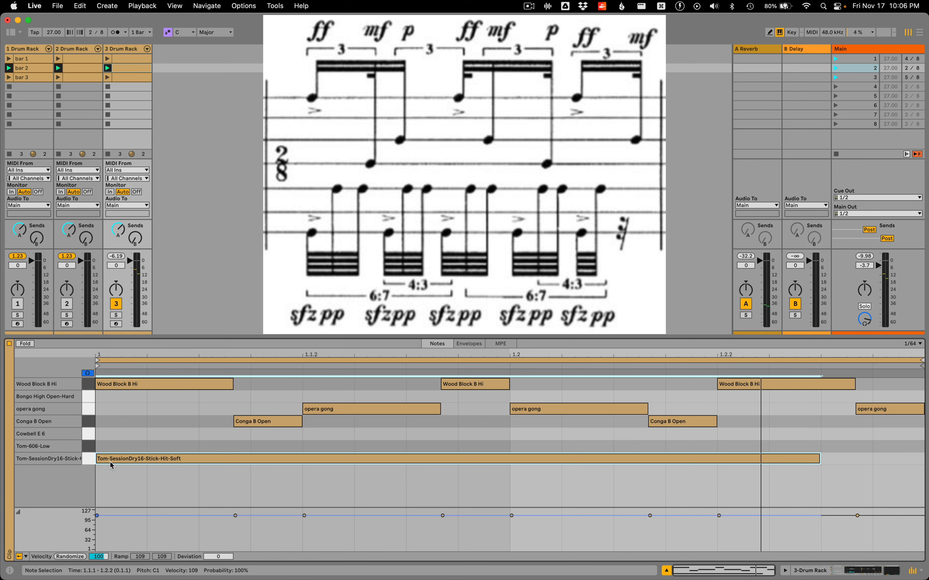
pyautogui.press('super+e')
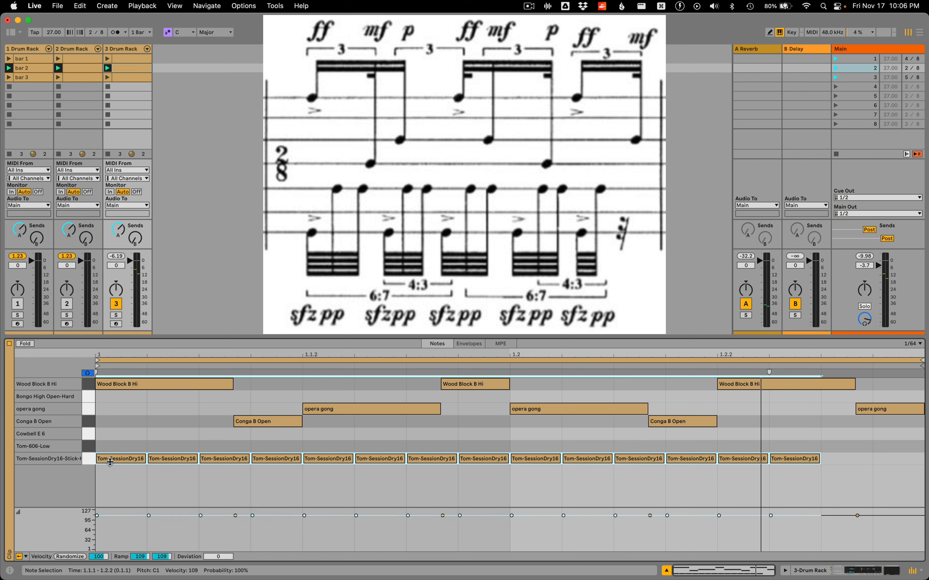
pyautogui.moveTo(110, 462)
pyautogui.mouseDown()
pyautogui.moveTo(109, 452)
pyautogui.moveTo(110, 462)
pyautogui.mouseUp()
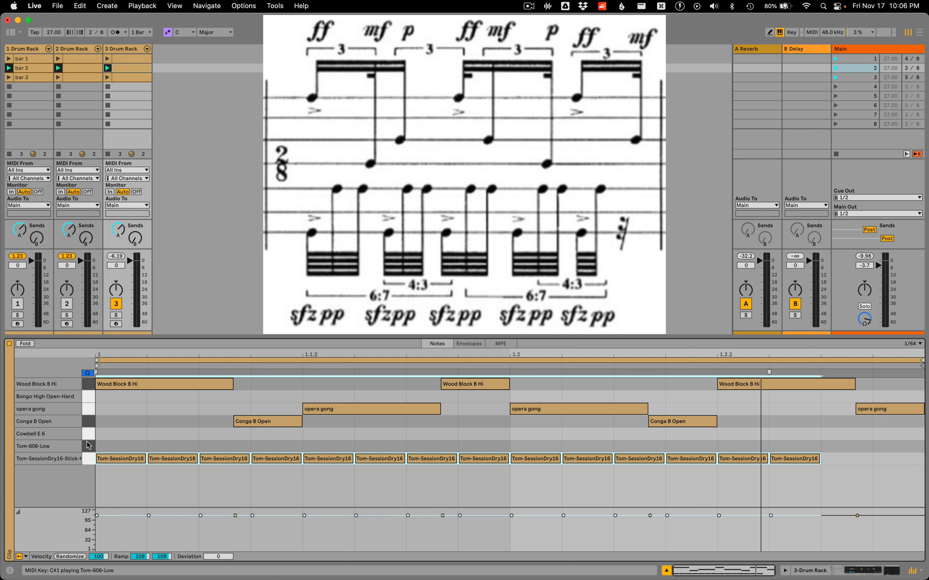
pyautogui.click(125, 472)
pyautogui.moveTo(117, 446); pyautogui.dragTo(437, 472)
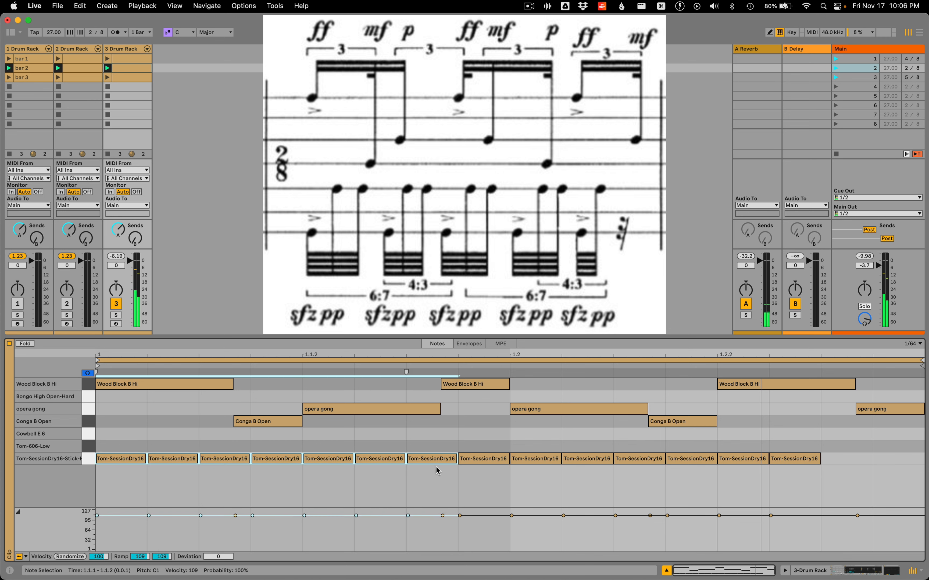
pyautogui.moveTo(486, 446); pyautogui.dragTo(792, 482)
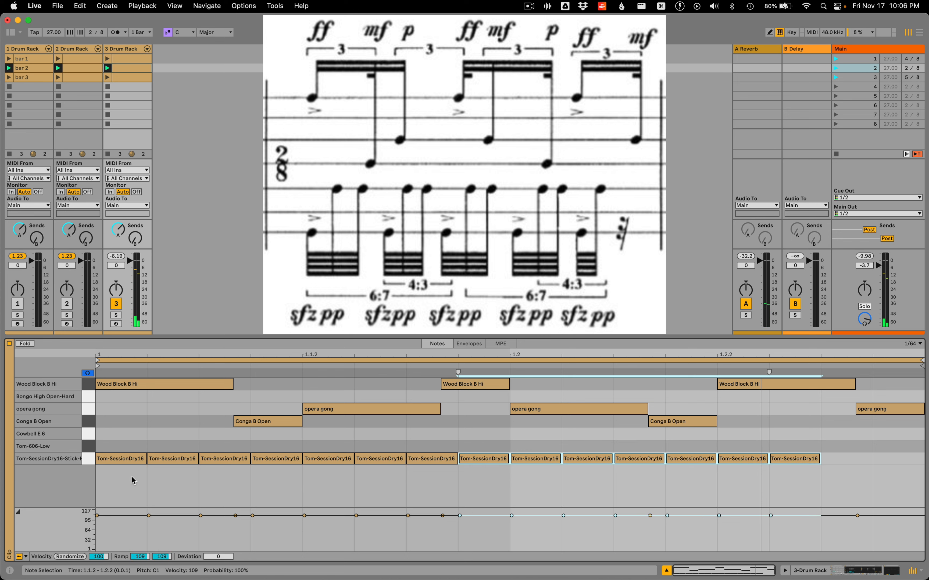
# Join the first seven Tom-SessionDry16 notes and split the result into six equal notes
pyautogui.moveTo(118, 448); pyautogui.dragTo(417, 495)
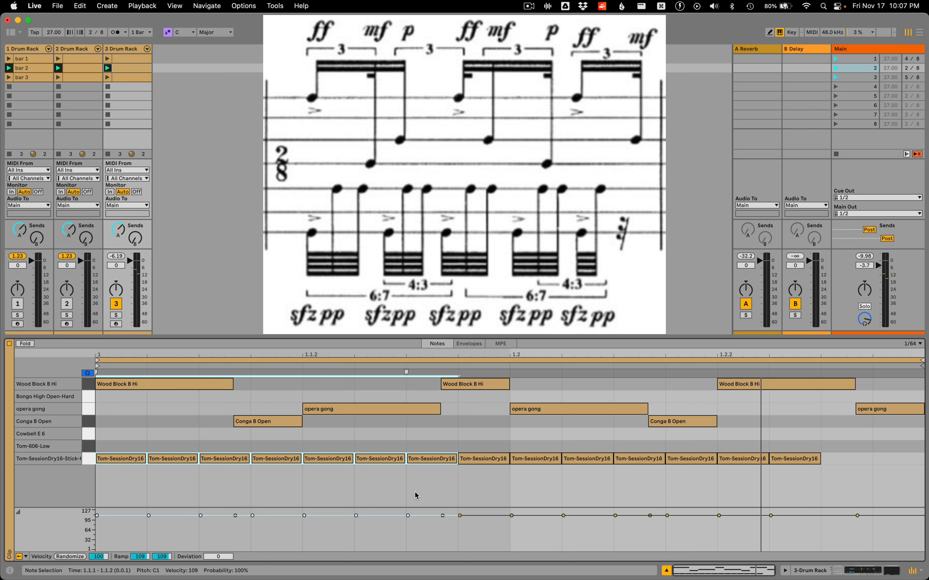
pyautogui.press('super+j')
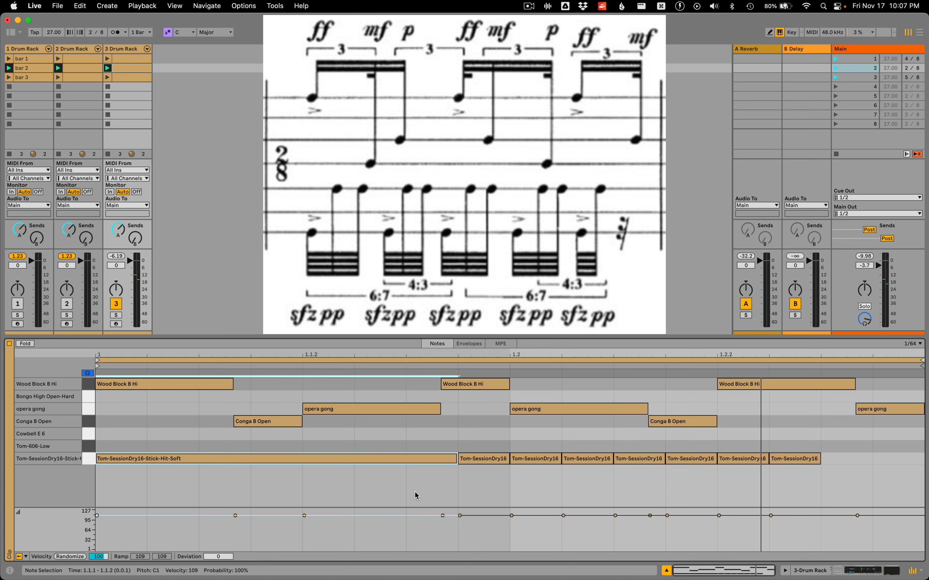
pyautogui.press('super+z')
pyautogui.press('super+j')
pyautogui.press('super+e')
pyautogui.press('super+Up')
pyautogui.press('super+Up')
pyautogui.press('super+Up')
pyautogui.press('super+Up')
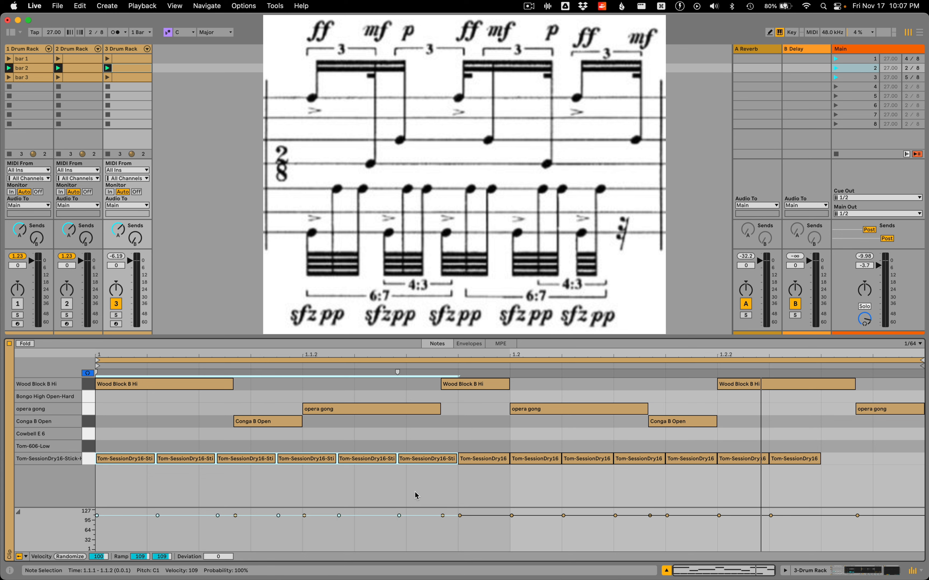
# Delete the seven remaining 1/64 Tom-SessionDry16 notes after the sextuplet
pyautogui.moveTo(467, 445); pyautogui.dragTo(817, 493)
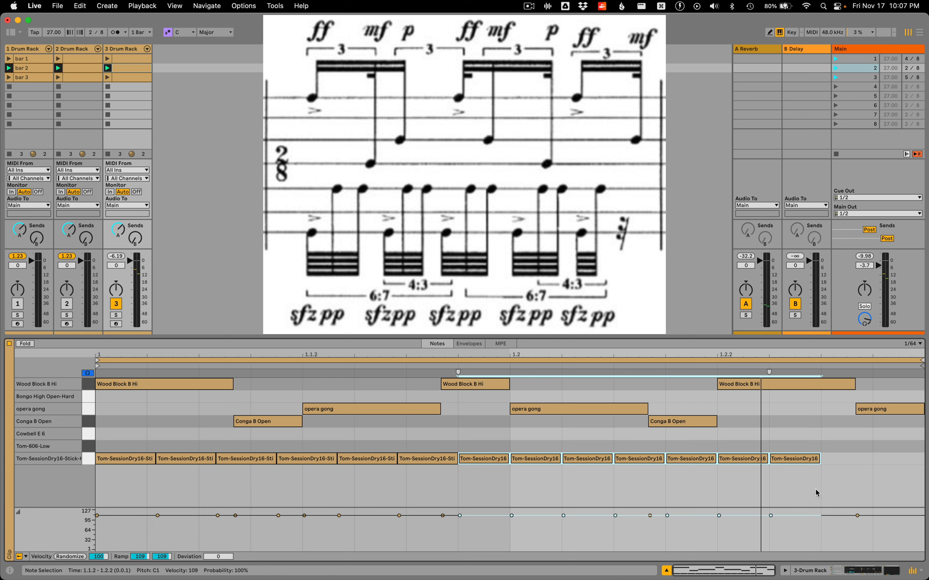
pyautogui.press('Delete')
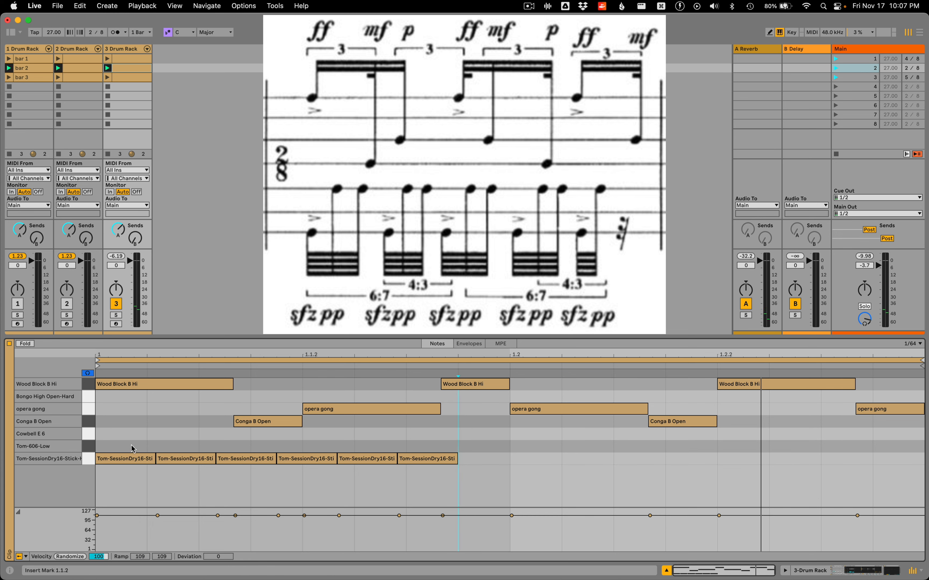
pyautogui.moveTo(132, 447); pyautogui.dragTo(439, 480)
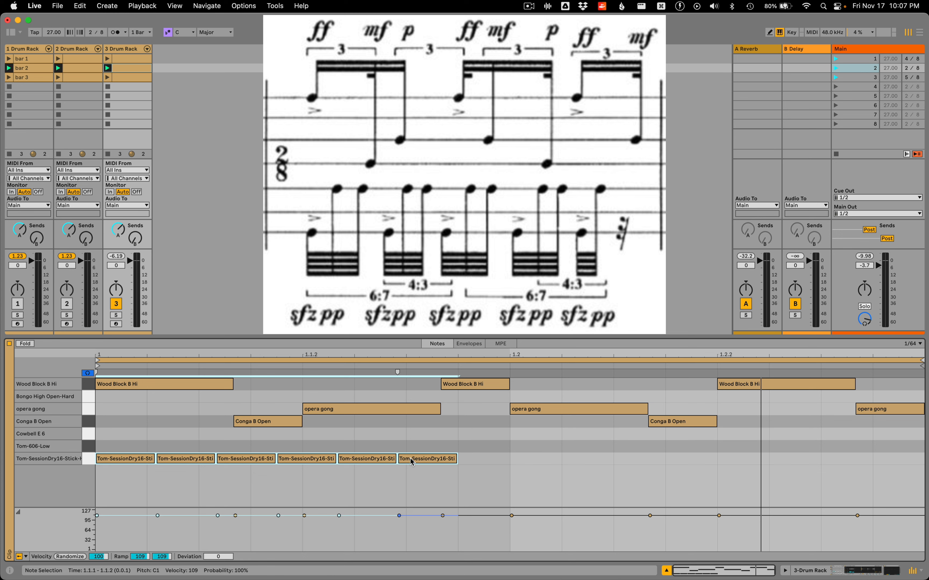
# Join the last three of the six Tom-SessionDry16 notes and split the result into four equal notes for the 4:3 tuplet
pyautogui.moveTo(300, 445); pyautogui.dragTo(420, 477)
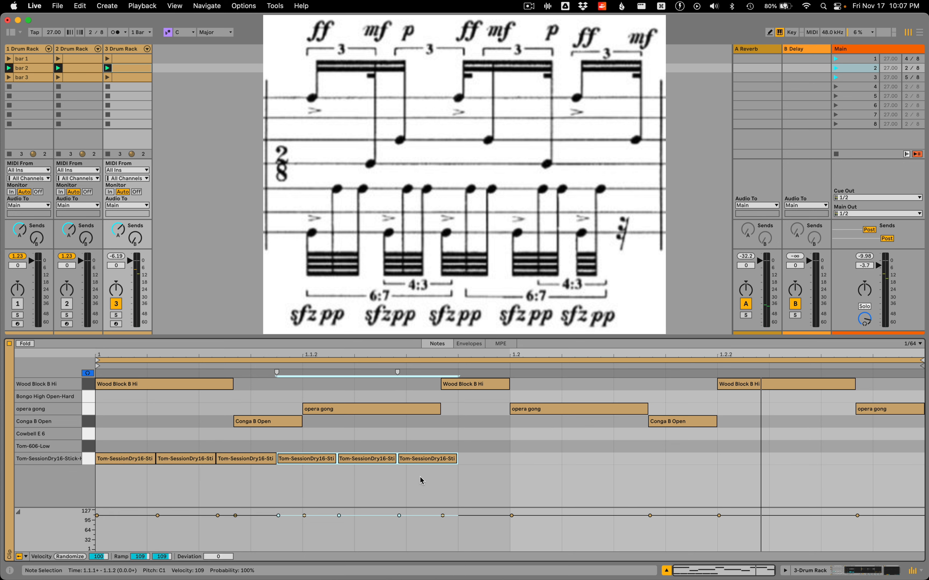
pyautogui.press('super+j')
pyautogui.press('super+e')
pyautogui.press('super+Up')
pyautogui.press('super+Up')
pyautogui.press('super+Up')
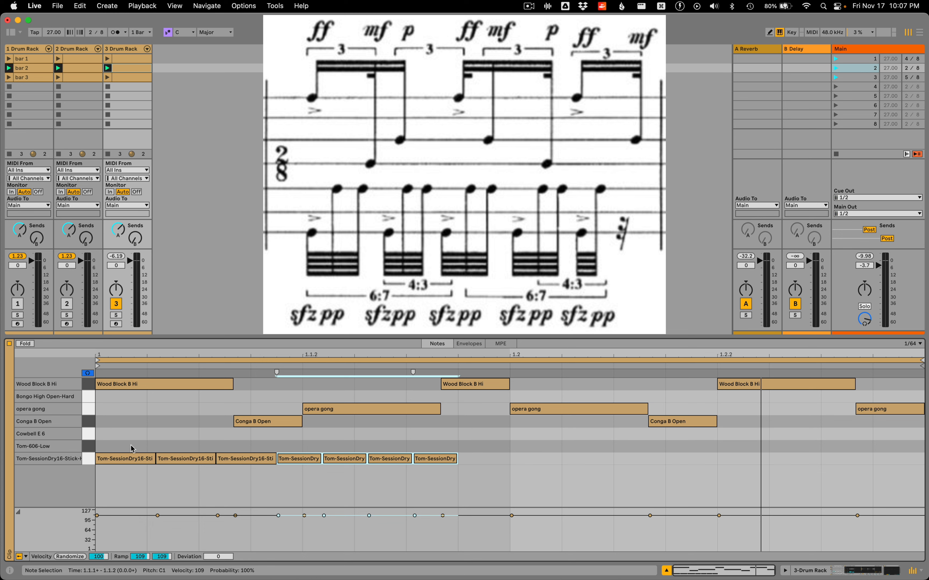
# Duplicate the seven-note Tom-SessionDry16 pattern directly after itself and select the first note of the row
pyautogui.moveTo(130, 446); pyautogui.dragTo(455, 485)
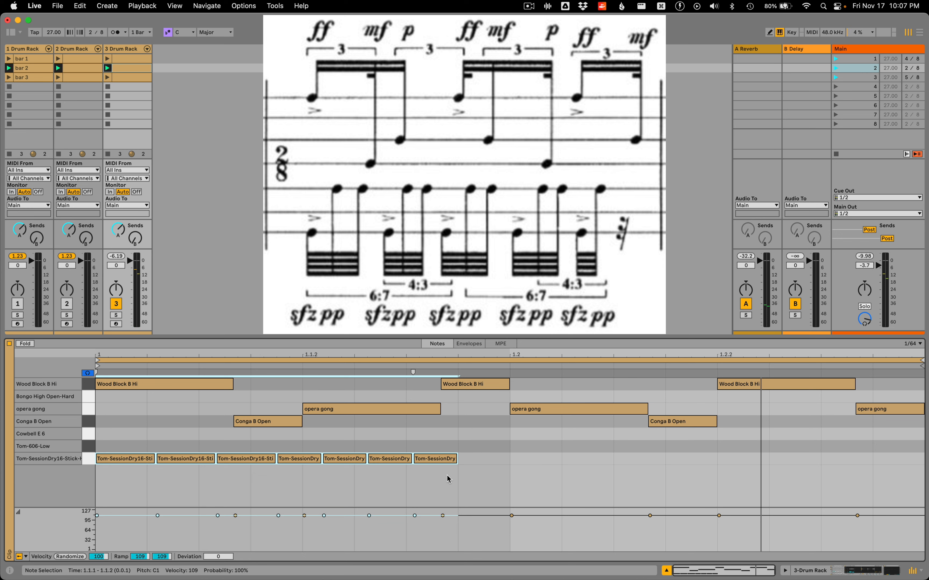
pyautogui.press('super+d')
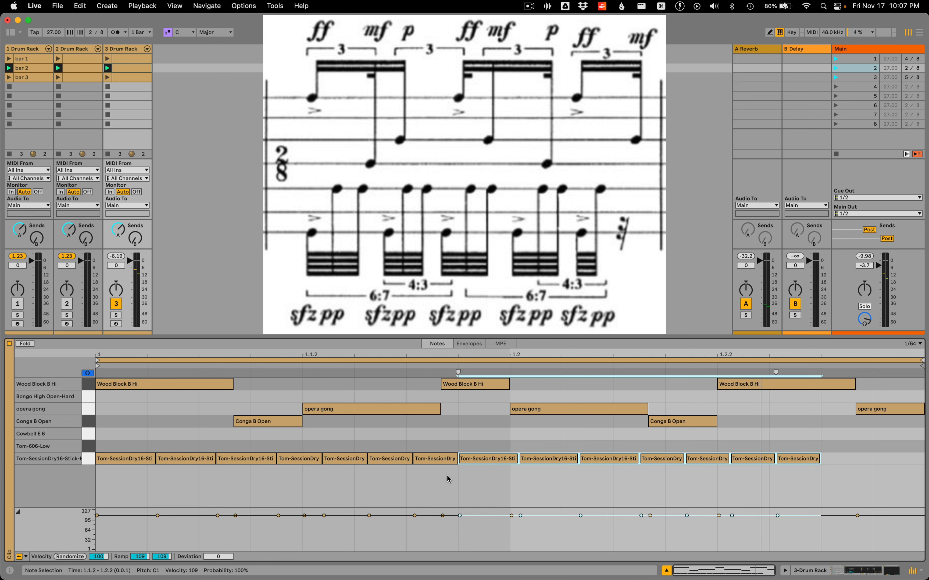
pyautogui.click(427, 479)
pyautogui.click(118, 459)
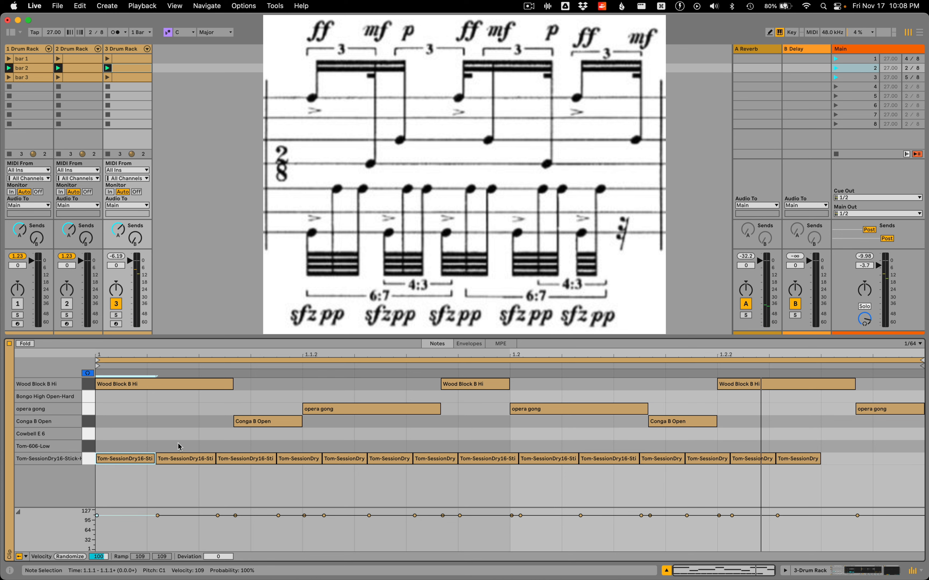
# Move the second, third, fifth and sixth notes of the Tom-SessionDry16 pattern up to the Cowbell E 6 row
pyautogui.moveTo(178, 443); pyautogui.dragTo(232, 463)
pyautogui.press('Up')
pyautogui.press('Up')
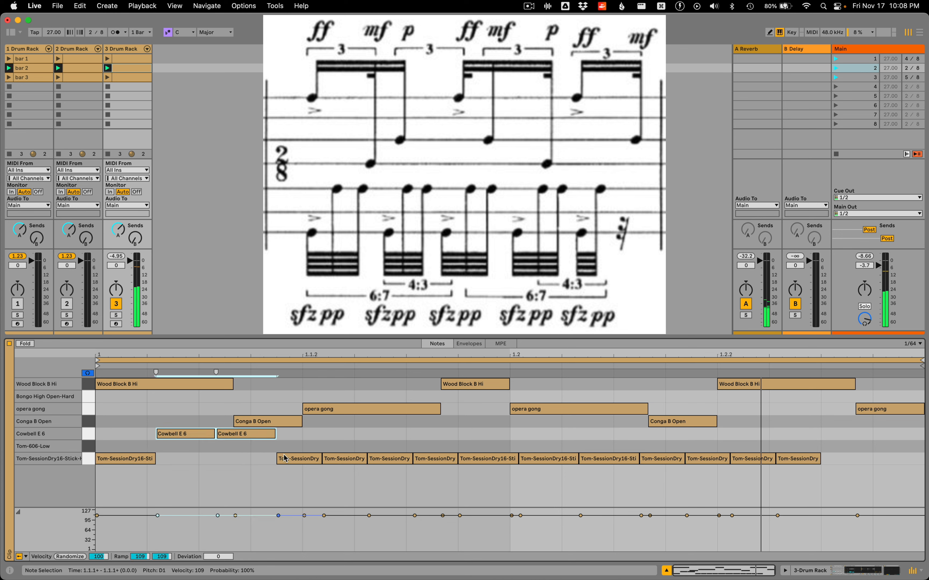
pyautogui.click(307, 459)
pyautogui.moveTo(355, 441); pyautogui.dragTo(402, 482)
pyautogui.press('Up')
pyautogui.press('Up')
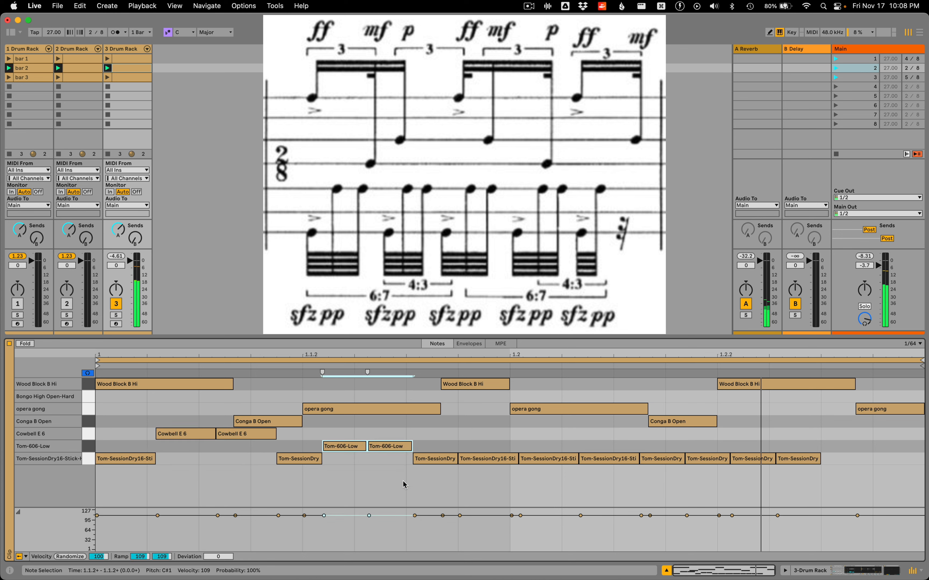
# Move the eighth, ninth, eleventh, twelfth and fourteenth notes of the Tom-SessionDry16 pattern up to the Cowbell E 6 row
pyautogui.moveTo(481, 446); pyautogui.dragTo(538, 469)
pyautogui.press('Up')
pyautogui.press('Up')
pyautogui.moveTo(662, 442); pyautogui.dragTo(726, 479)
pyautogui.press('Up')
pyautogui.press('Up')
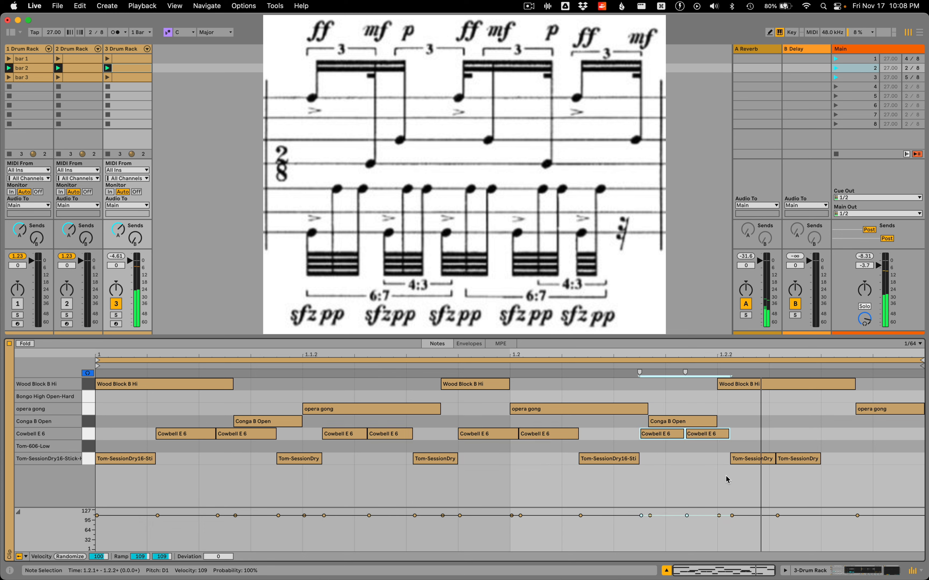
pyautogui.click(753, 461)
pyautogui.click(792, 459)
pyautogui.press('Up')
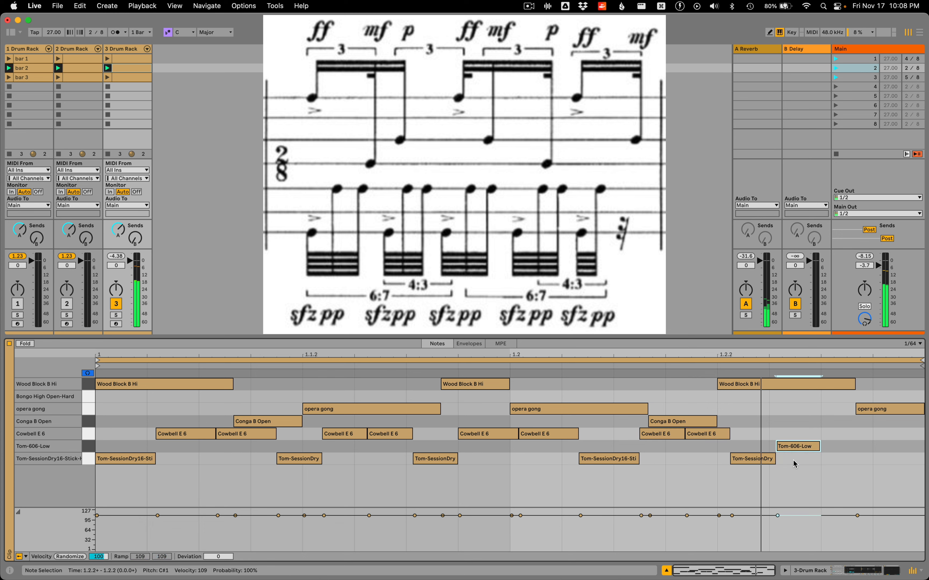
pyautogui.press('Up')
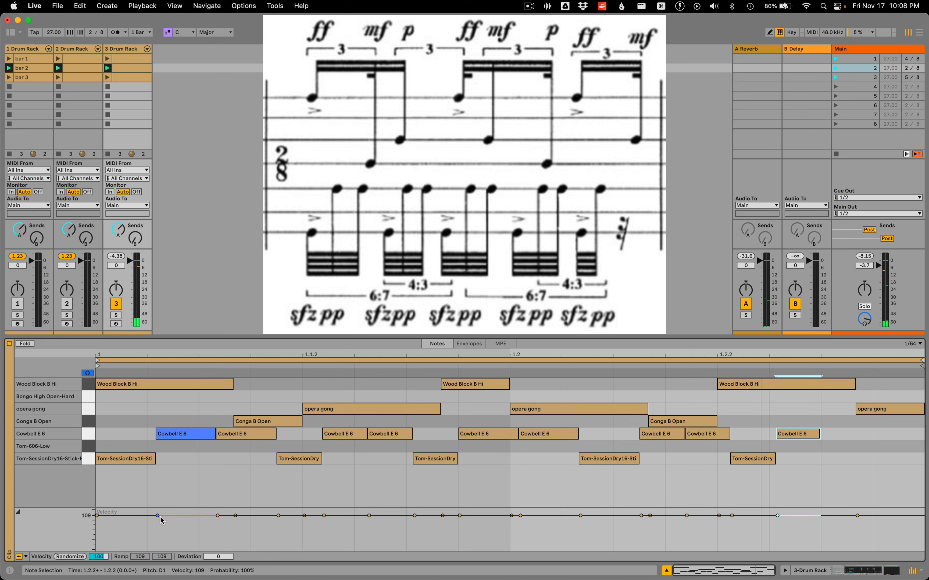
# Set the velocity of all Tom-SessionDry16 notes to 127 and of all Cowbell E 6 notes to 53
pyautogui.moveTo(128, 517); pyautogui.dragTo(130, 510)
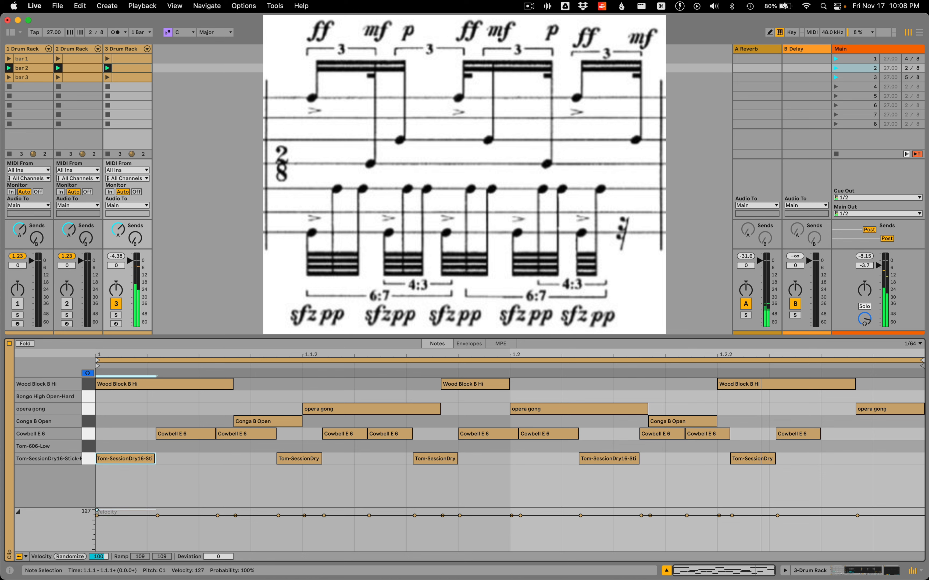
pyautogui.press('super+z')
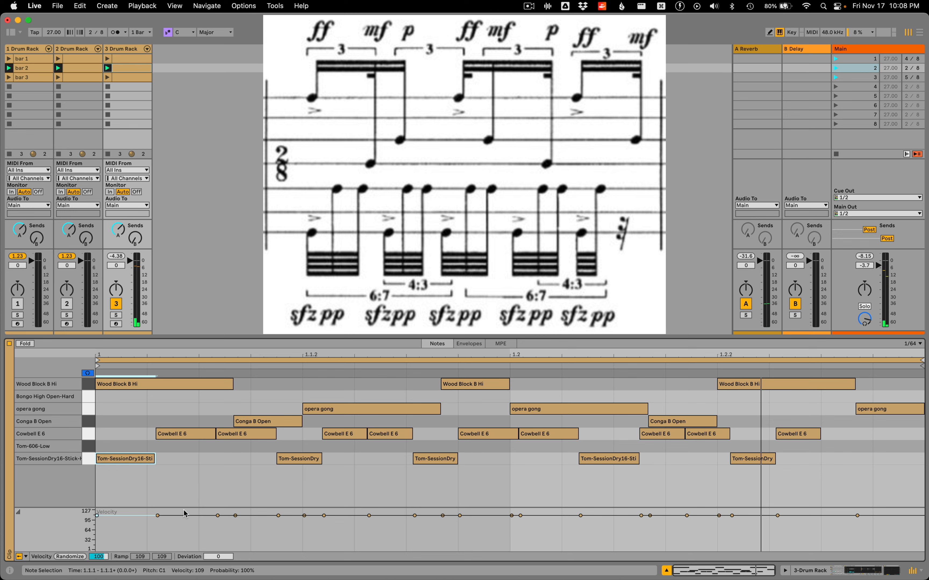
pyautogui.moveTo(115, 433); pyautogui.dragTo(816, 482)
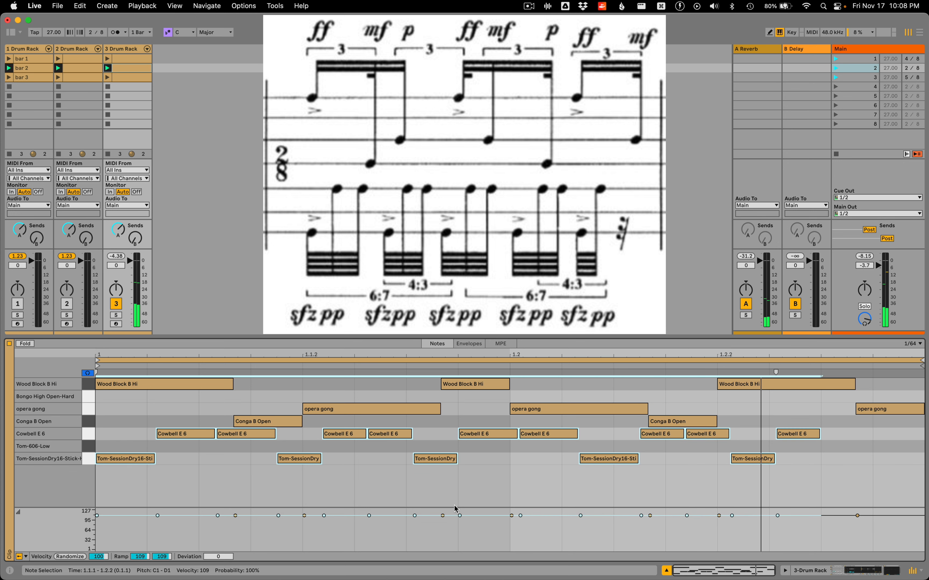
pyautogui.click(88, 460)
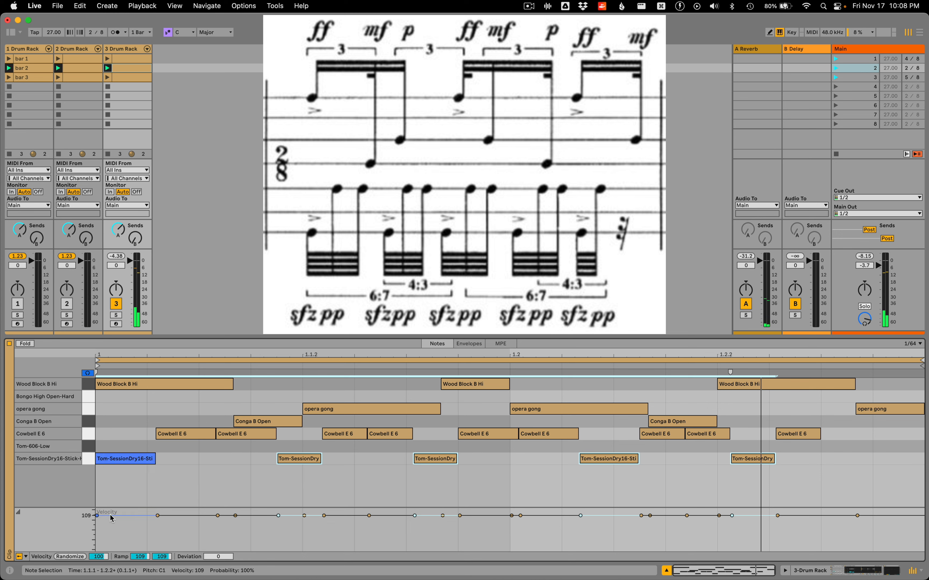
pyautogui.moveTo(110, 515); pyautogui.dragTo(109, 499)
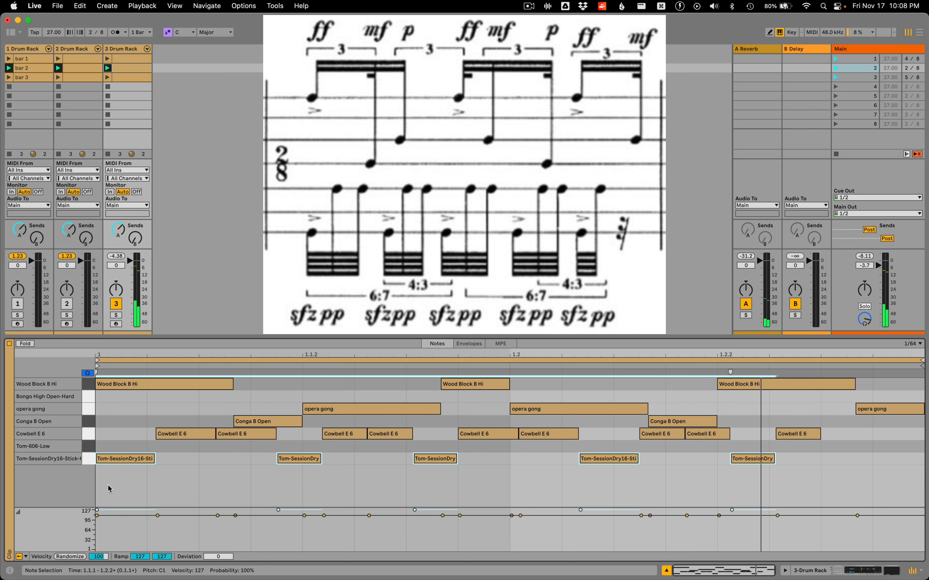
pyautogui.click(87, 439)
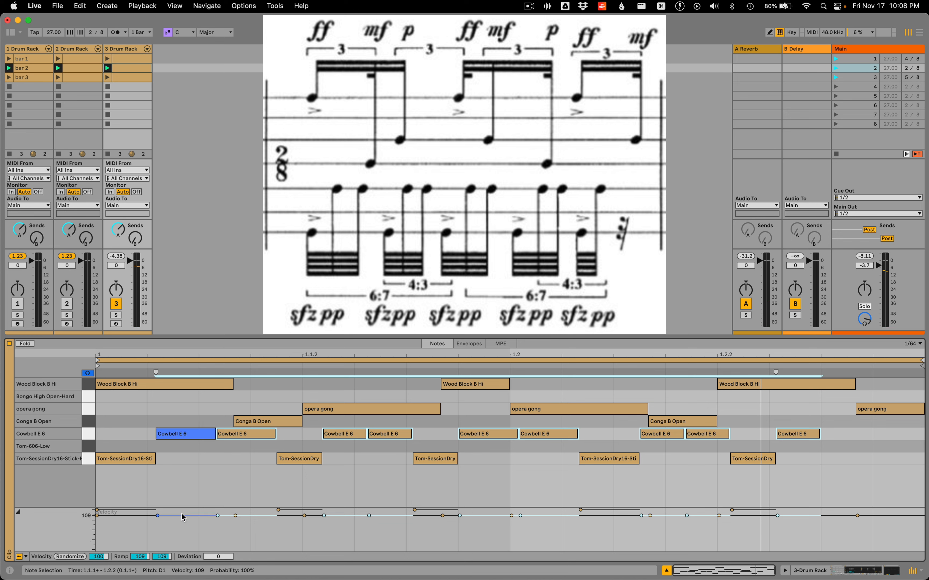
pyautogui.moveTo(183, 515); pyautogui.dragTo(182, 533)
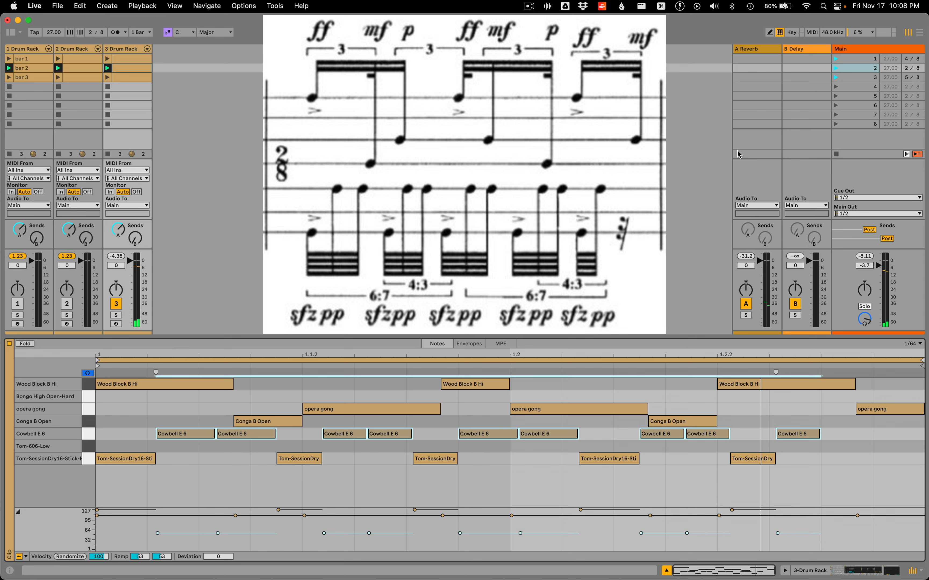
# Play the bar 2 scene while viewing its third-track clip, followed by the bar 1 and bar 2 scenes in sequence
pyautogui.click(836, 69)
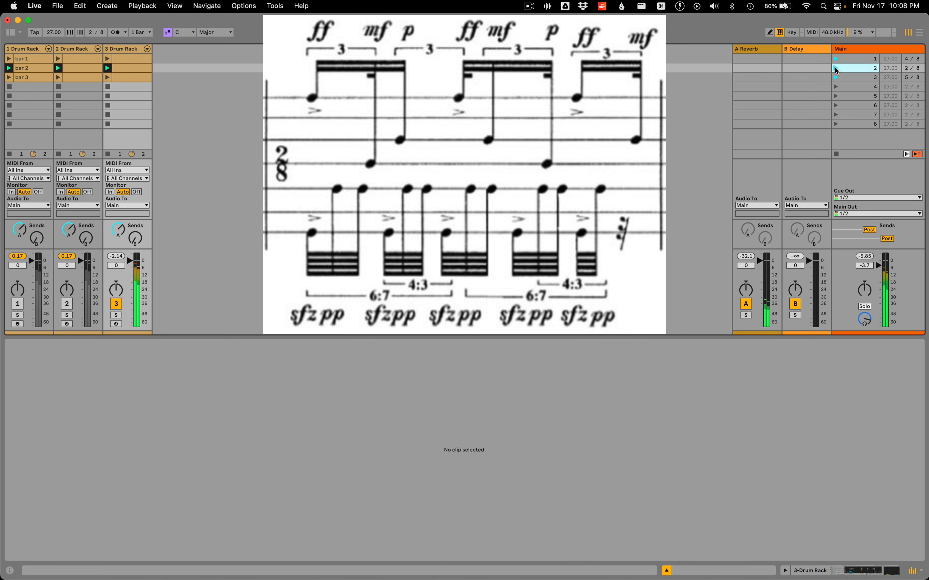
pyautogui.click(144, 69)
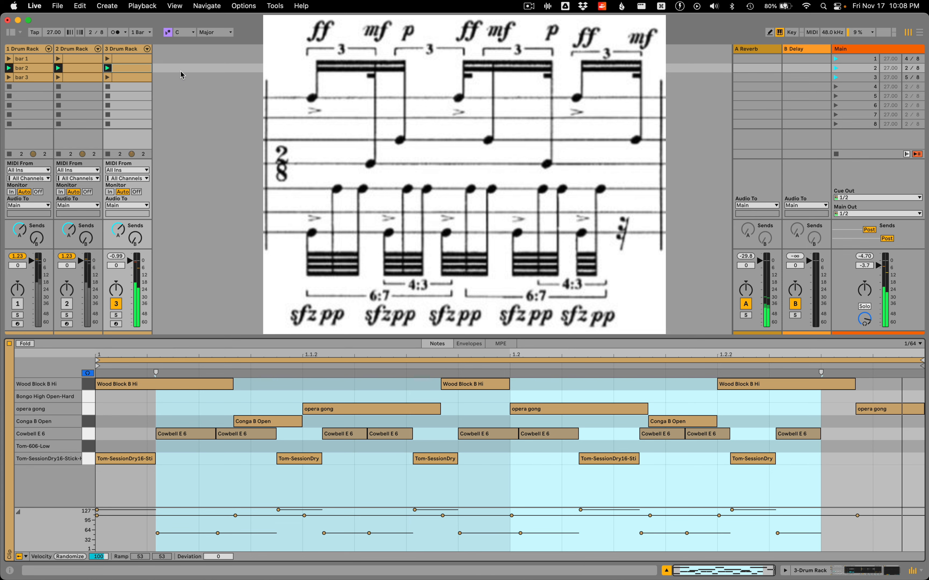
pyautogui.click(834, 58)
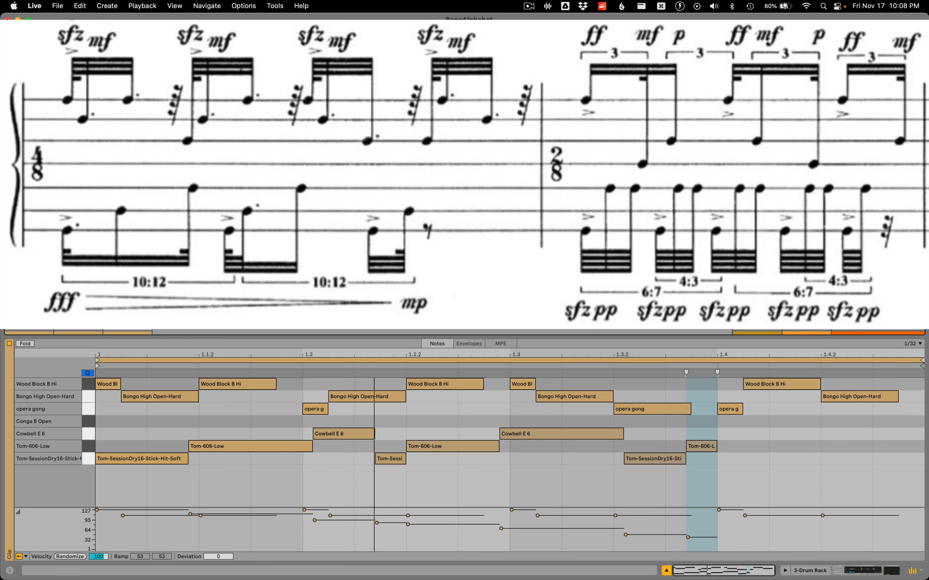
pyautogui.click(834, 67)
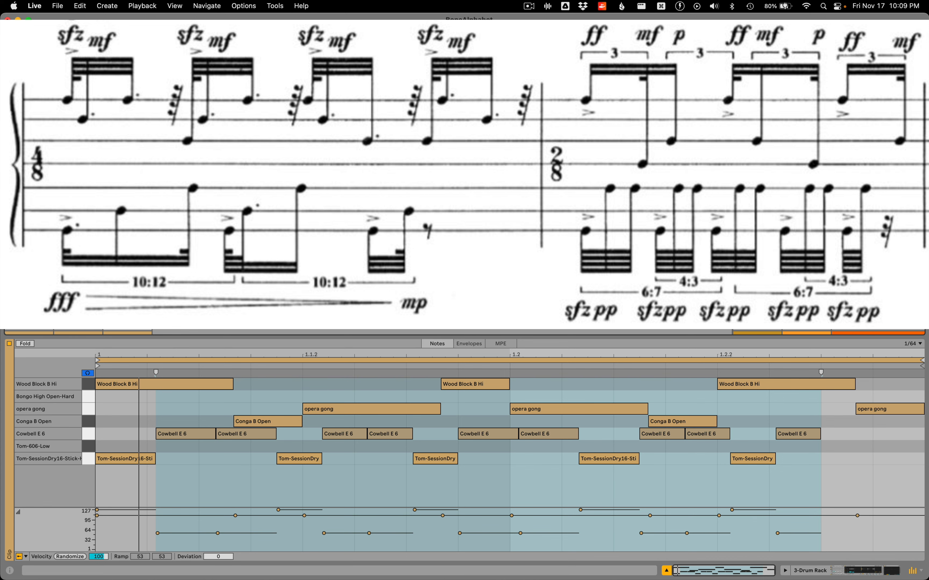
# In the third track's empty bar 3 clip, add a Wood Block B Hi note from 1.1 to 1.2 and split it into seven equal notes
pyautogui.press('super+shift+m')
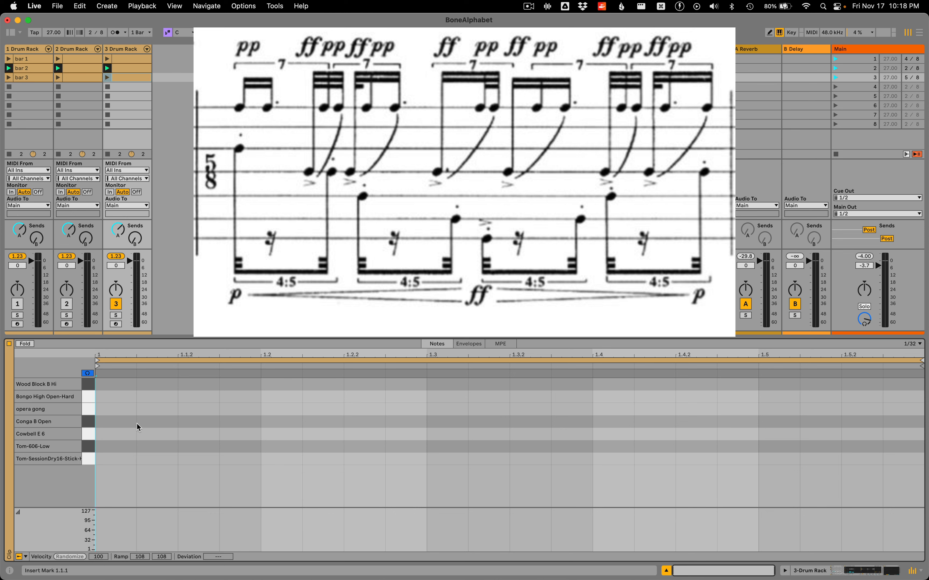
pyautogui.doubleClick(114, 386)
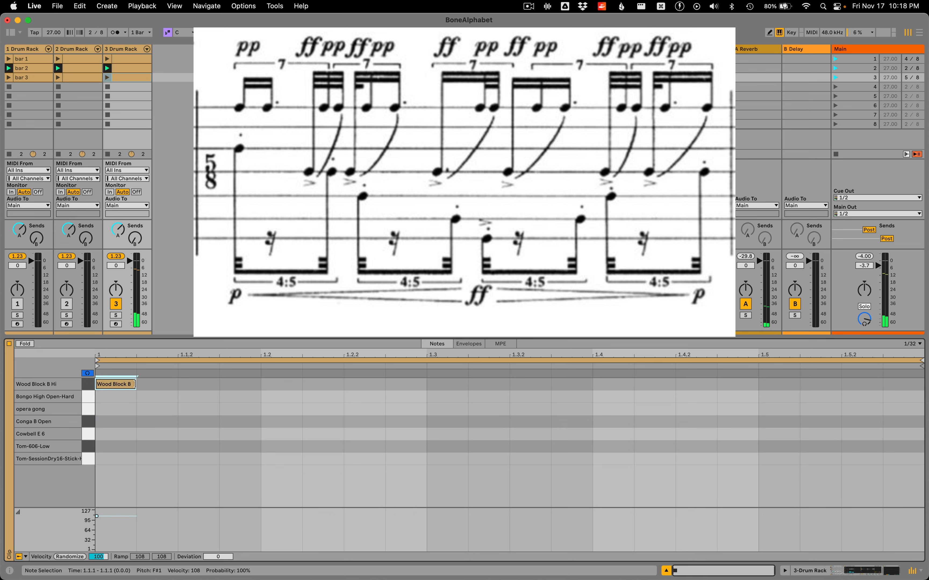
pyautogui.moveTo(135, 384); pyautogui.dragTo(222, 386)
pyautogui.press('super+e')
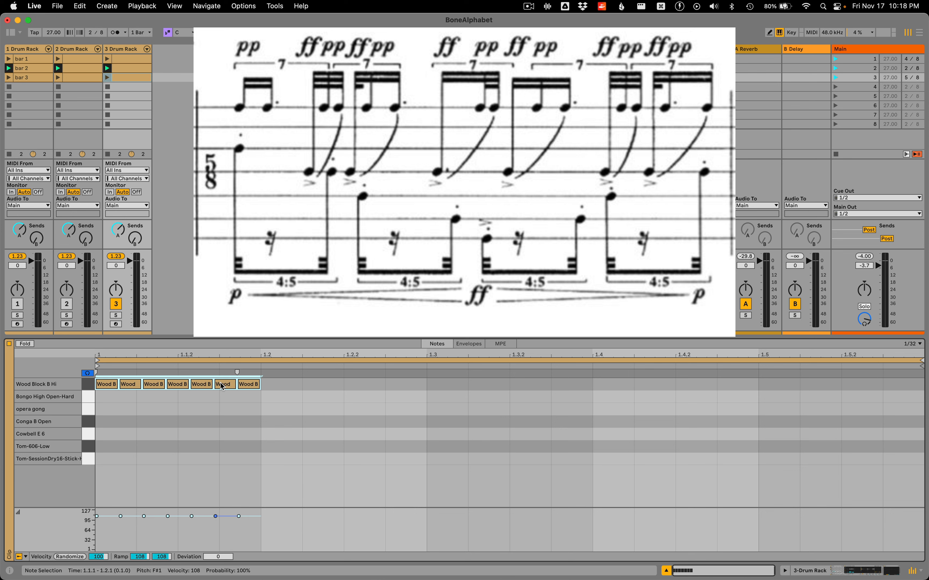
# Join the first two of the seven Wood Block B Hi notes into one note and the following three into another
pyautogui.click(119, 401)
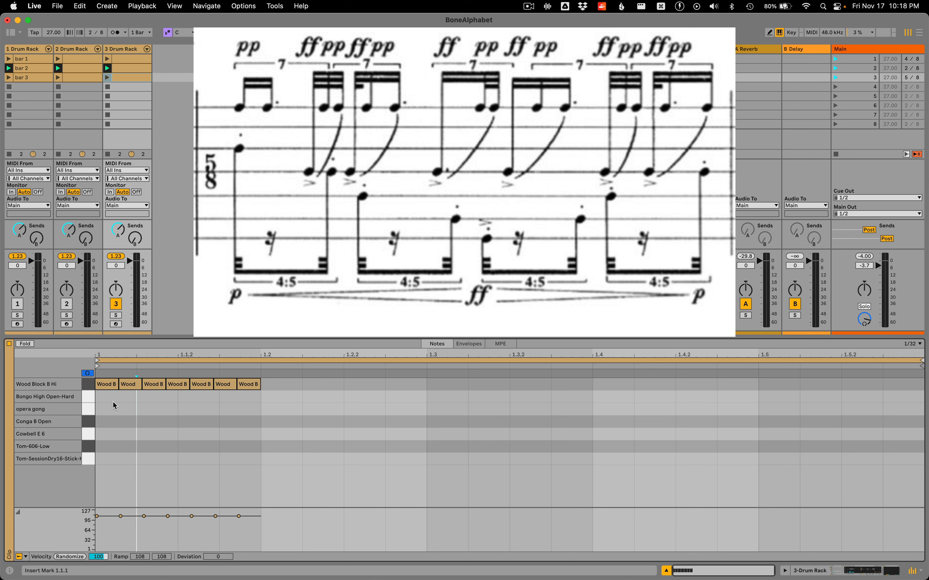
pyautogui.moveTo(111, 403); pyautogui.dragTo(129, 388)
pyautogui.press('super+j')
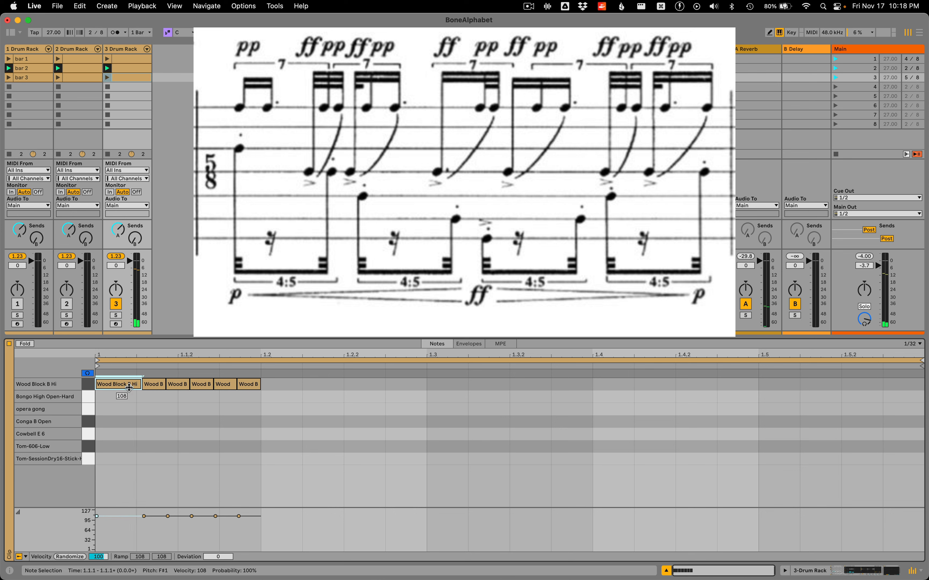
pyautogui.moveTo(156, 397)
pyautogui.mouseDown()
pyautogui.moveTo(197, 386)
pyautogui.moveTo(158, 379)
pyautogui.mouseUp()
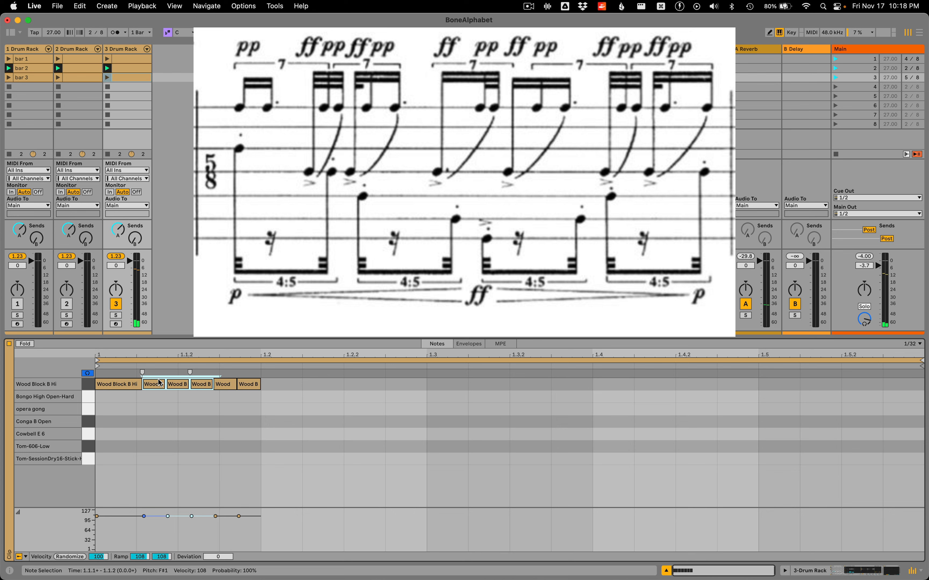
pyautogui.press('super+j')
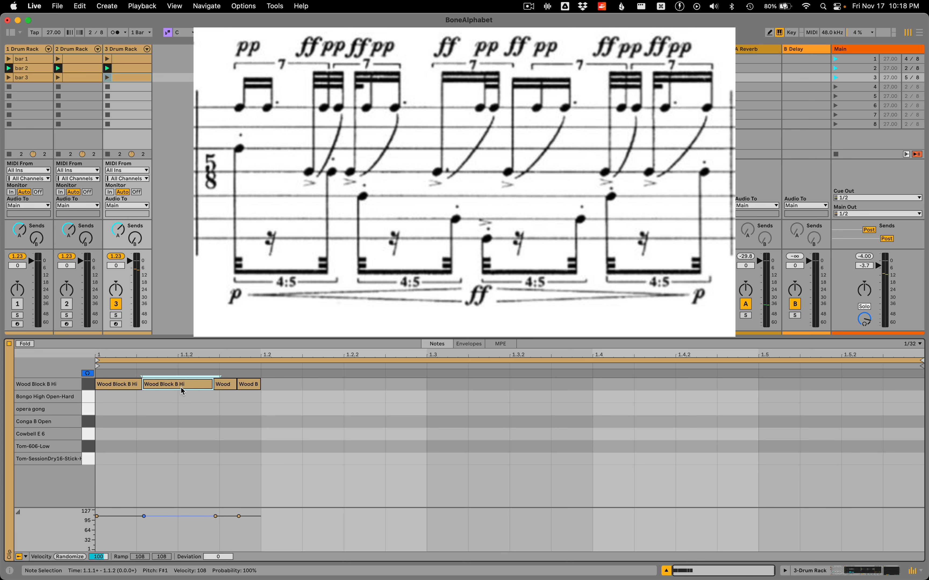
pyautogui.click(228, 383)
pyautogui.click(242, 385)
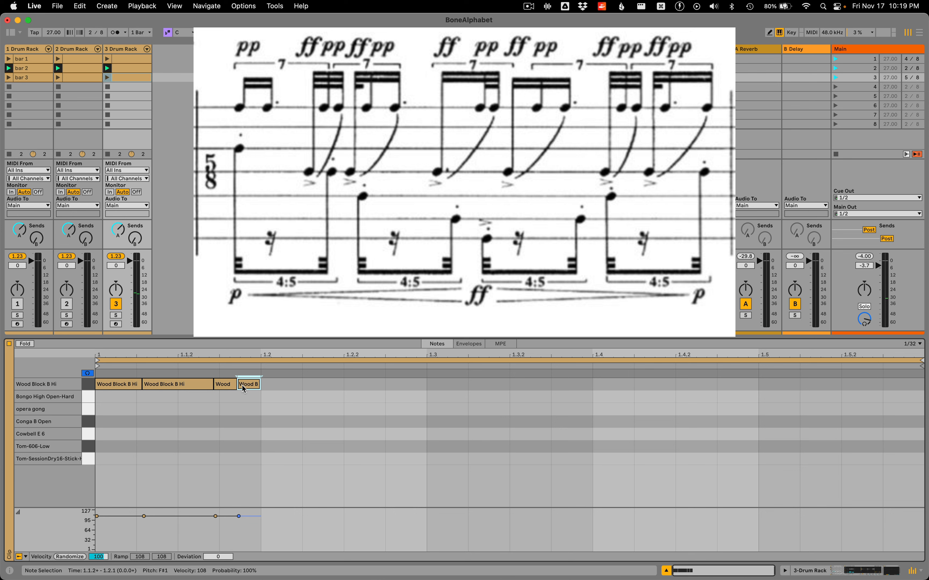
# Add a Wood Block B Hi note from 1.2 to 1.3 and split it into seven equal notes
pyautogui.doubleClick(299, 384)
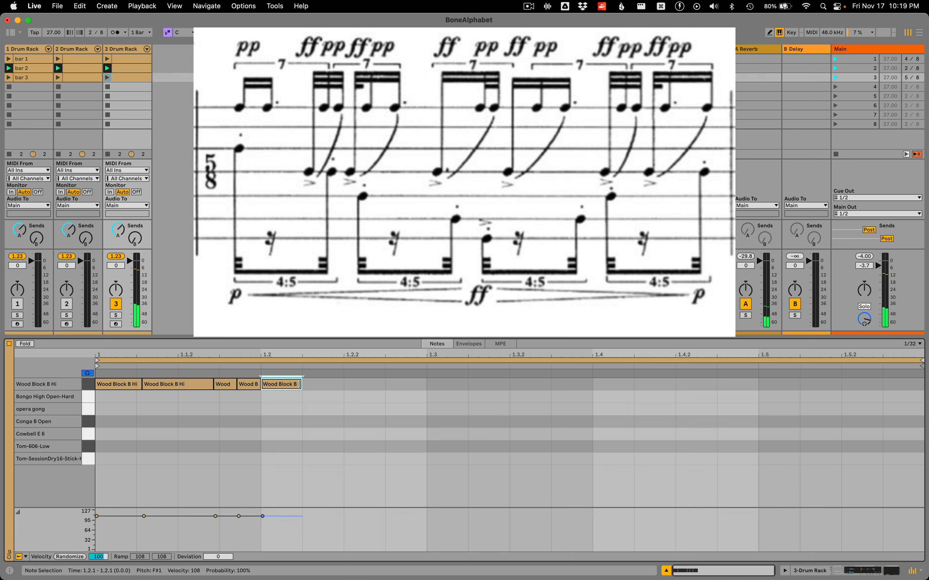
pyautogui.moveTo(300, 384); pyautogui.dragTo(413, 391)
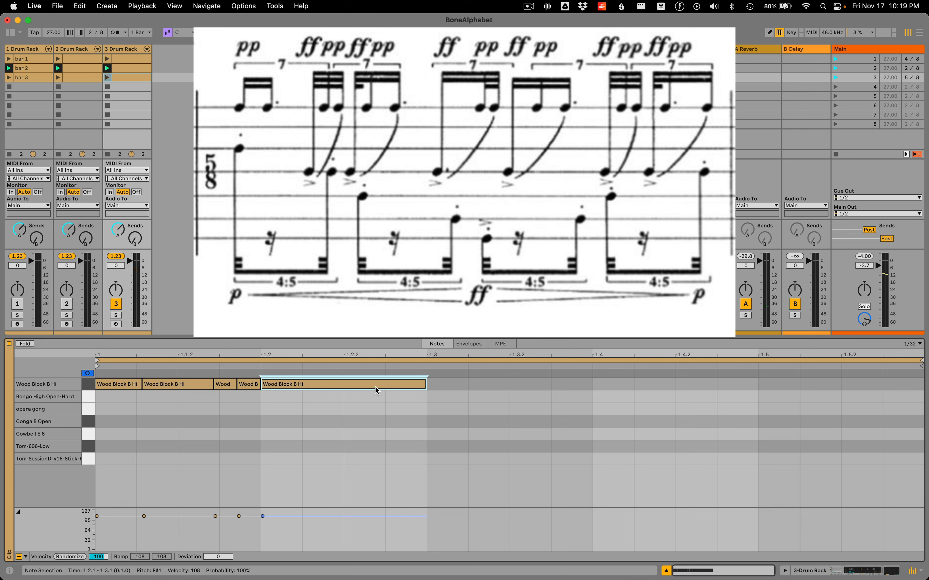
pyautogui.press('super+e')
pyautogui.moveTo(375, 386); pyautogui.dragTo(374, 361)
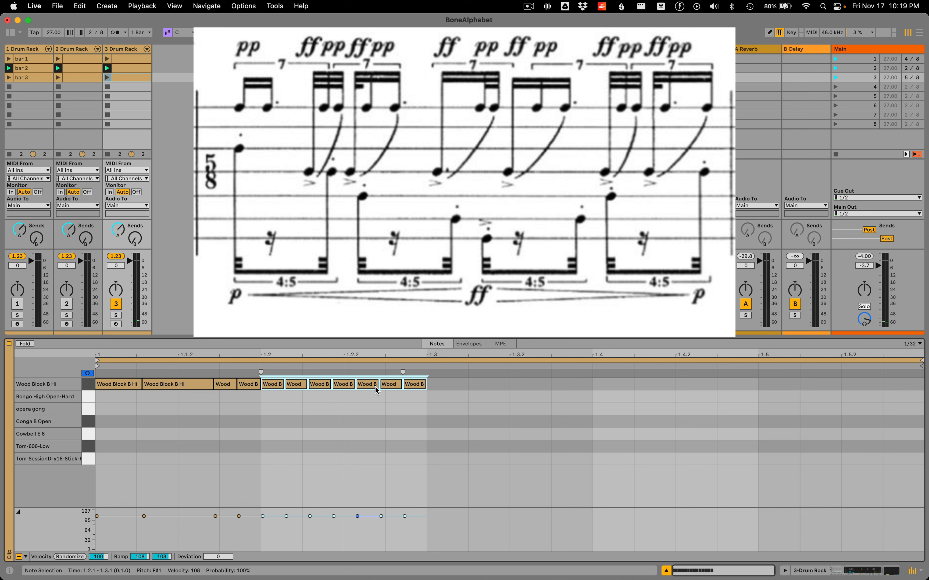
# Join the third and fourth notes of the second Wood Block B Hi septuplet, and join its last three notes
pyautogui.click(277, 384)
pyautogui.click(322, 389)
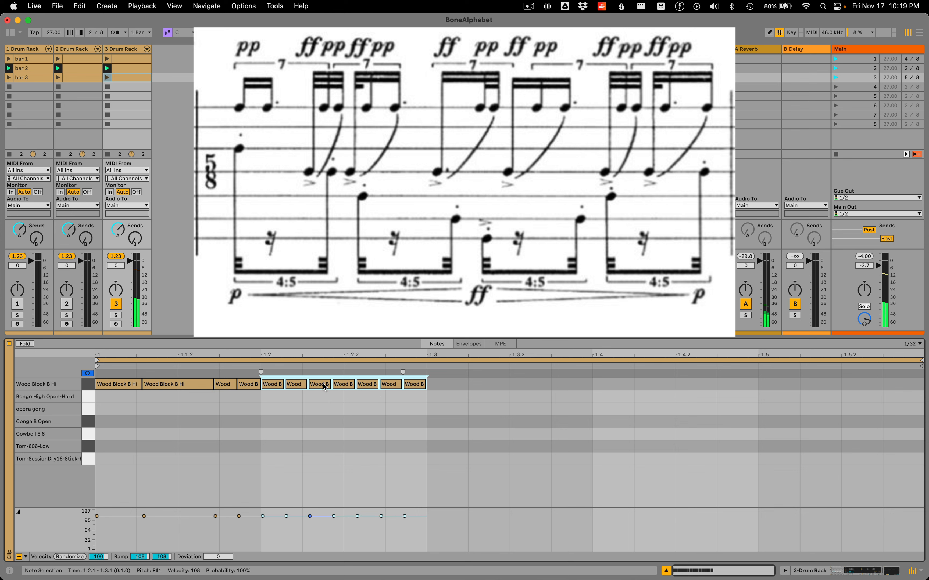
pyautogui.click(322, 394)
pyautogui.moveTo(322, 394); pyautogui.dragTo(341, 386)
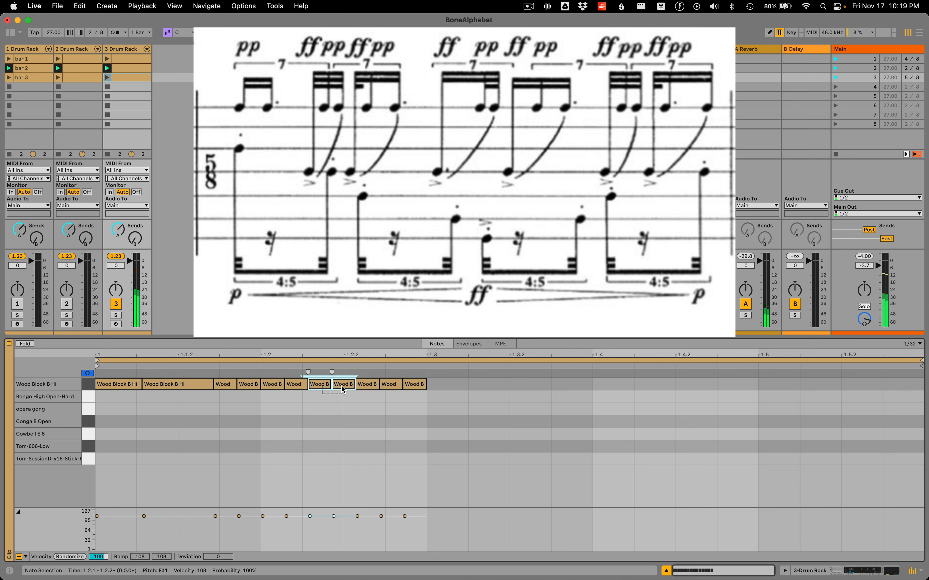
pyautogui.press('super+j')
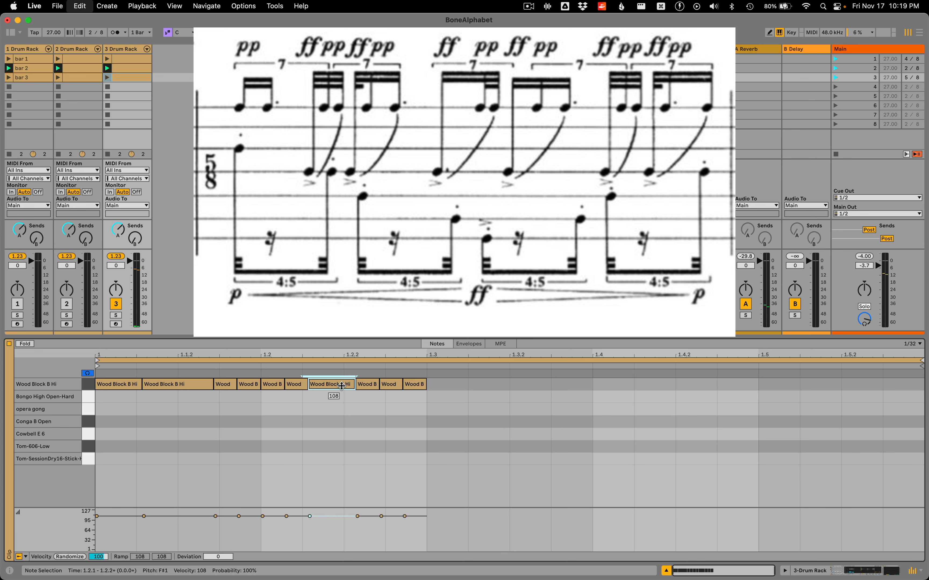
pyautogui.moveTo(357, 393); pyautogui.dragTo(408, 384)
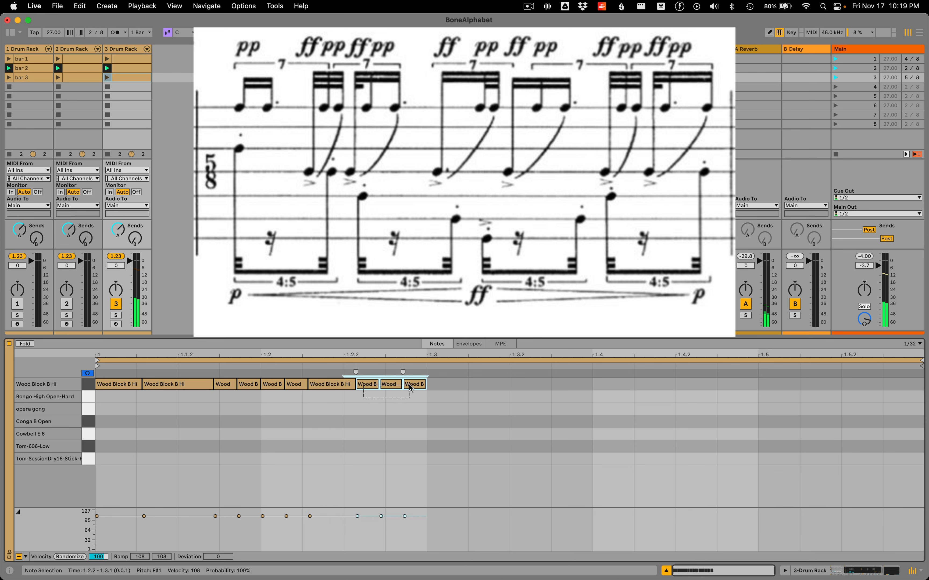
pyautogui.press('super+j')
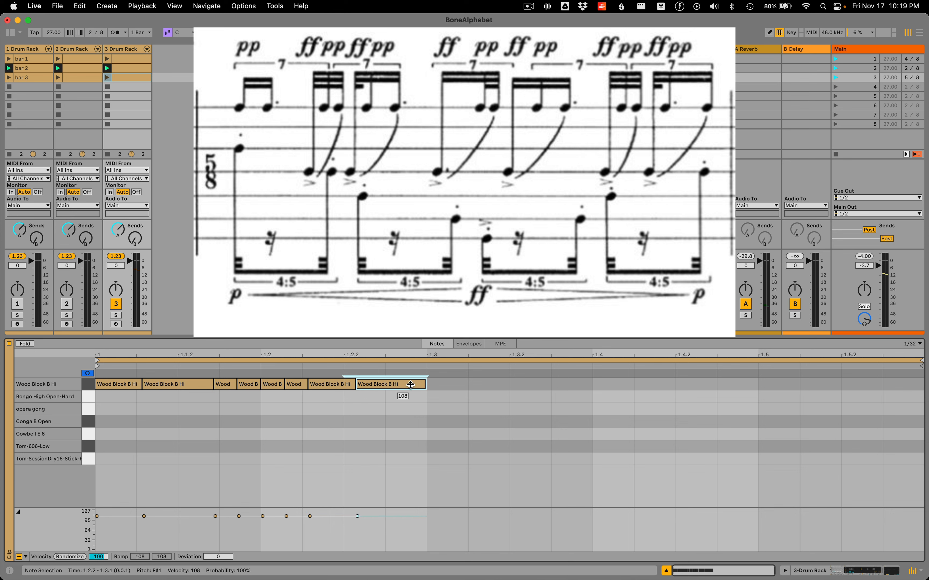
# Add a Wood Block B Hi note from 1.3 to 1.4 and split it into seven equal notes
pyautogui.doubleClick(437, 384)
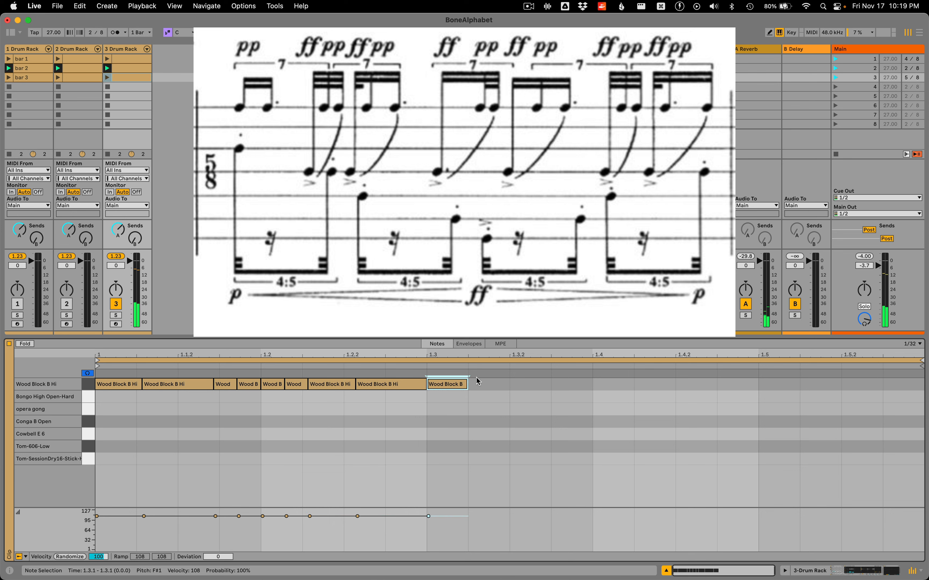
pyautogui.moveTo(467, 386); pyautogui.dragTo(599, 385)
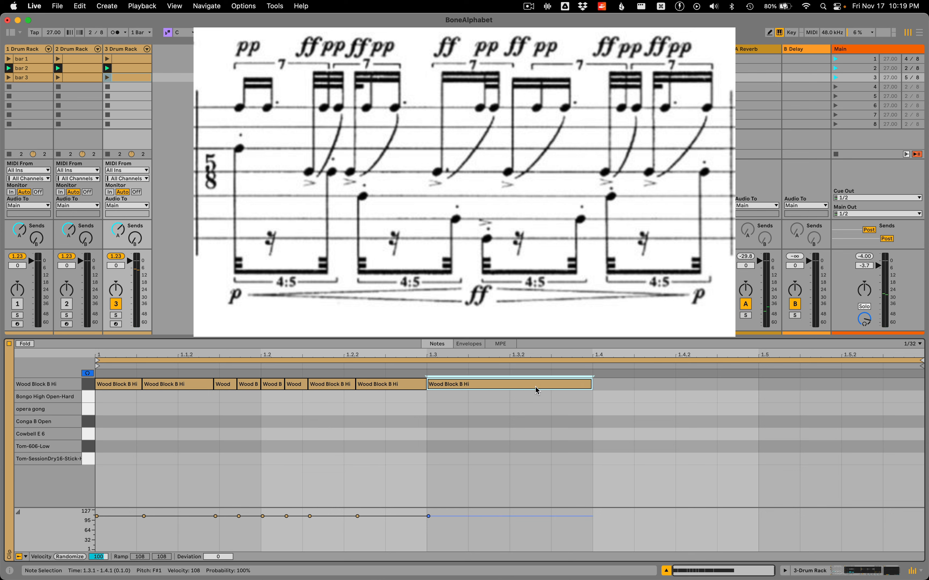
pyautogui.press('super+e')
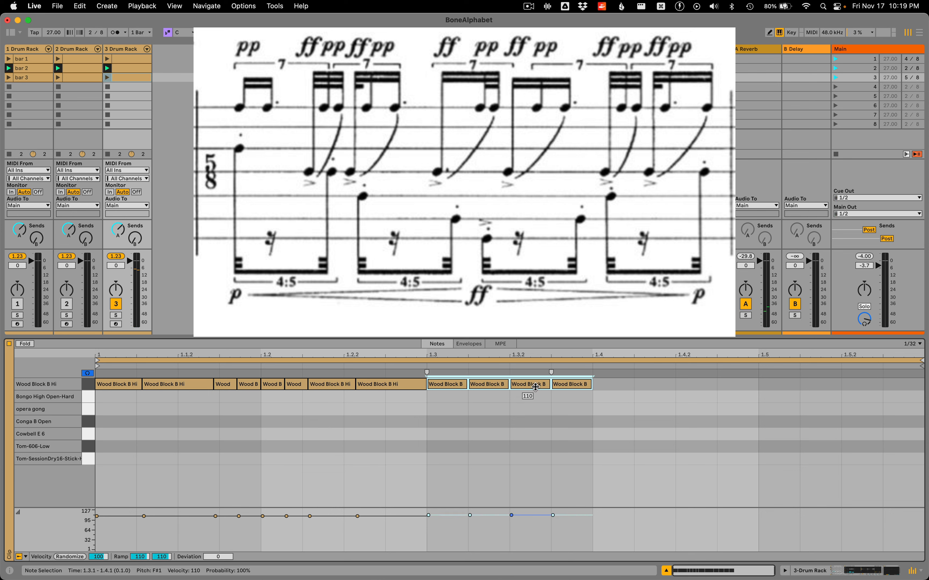
pyautogui.press('super+j')
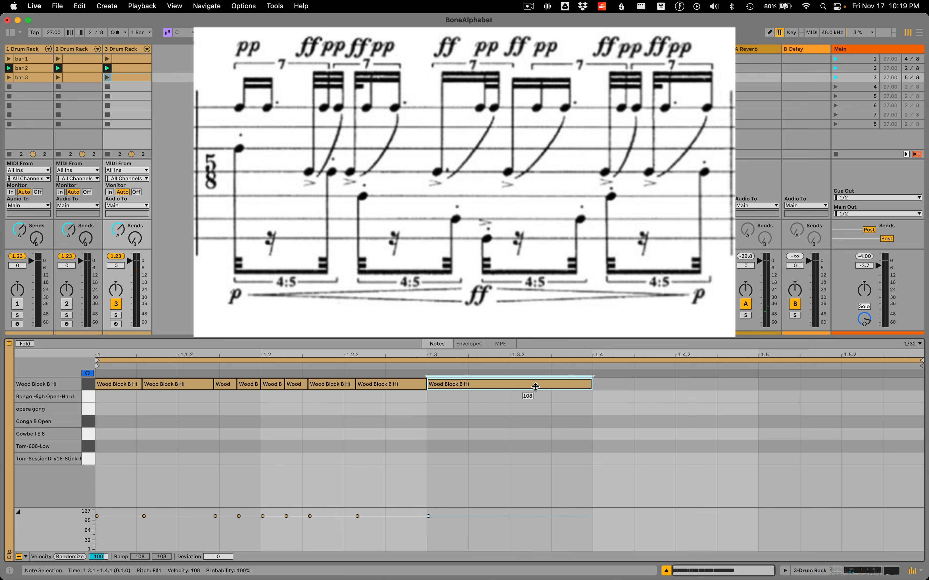
pyautogui.press('super+e')
pyautogui.press('Down')
pyautogui.press('Down')
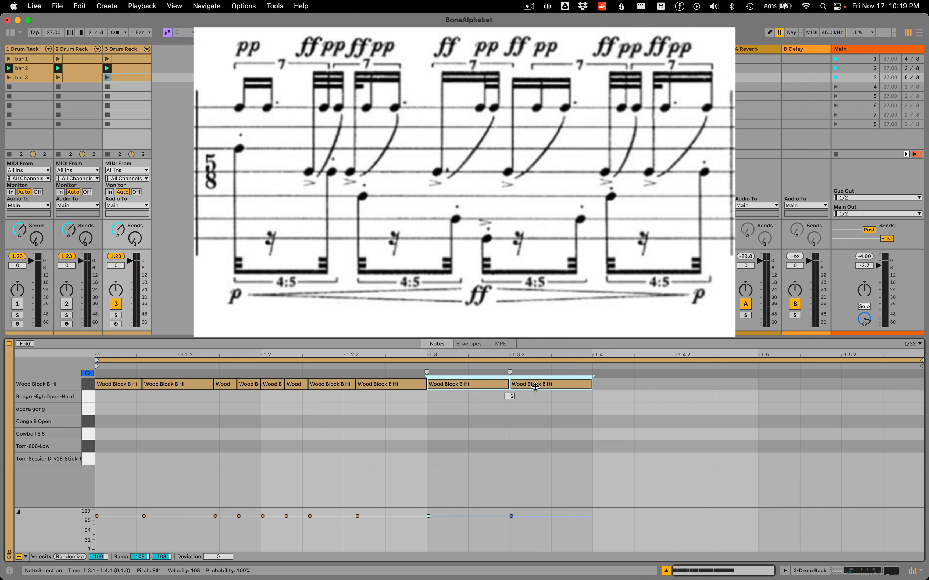
pyautogui.press('Up')
pyautogui.press('Up')
pyautogui.press('Up')
pyautogui.press('Up')
pyautogui.press('Up')
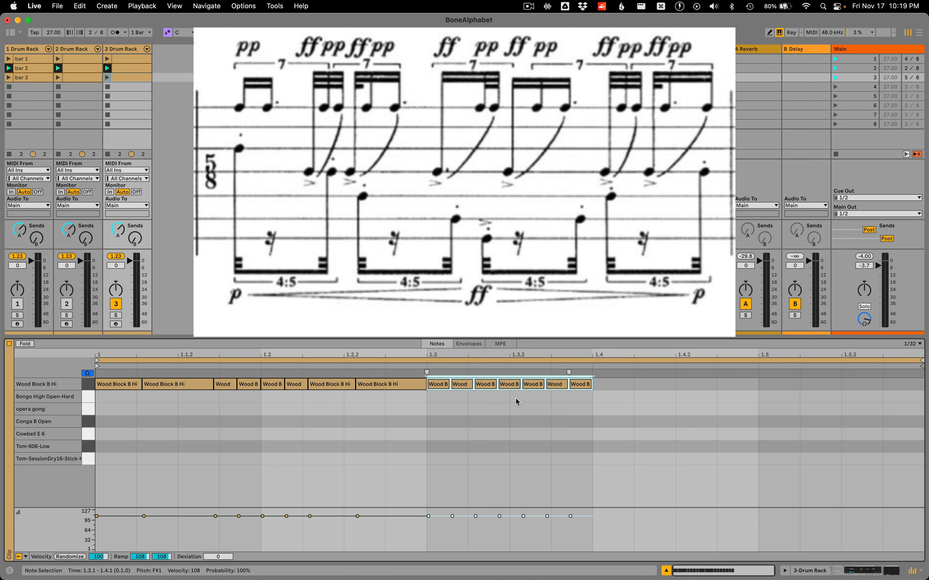
# Join the first three notes of the third Wood Block B Hi septuplet into one, and join its last two notes
pyautogui.click(468, 410)
pyautogui.moveTo(440, 400); pyautogui.dragTo(476, 388)
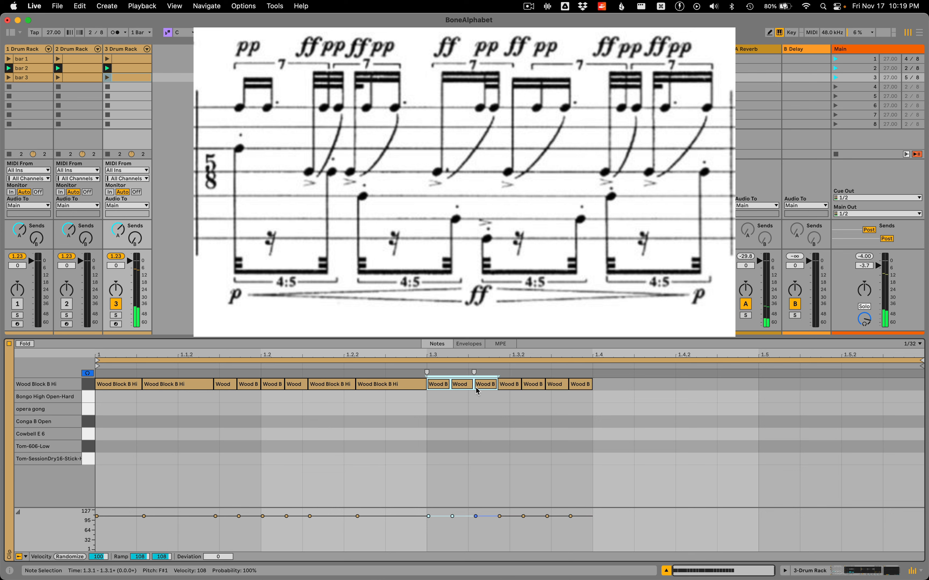
pyautogui.press('super+j')
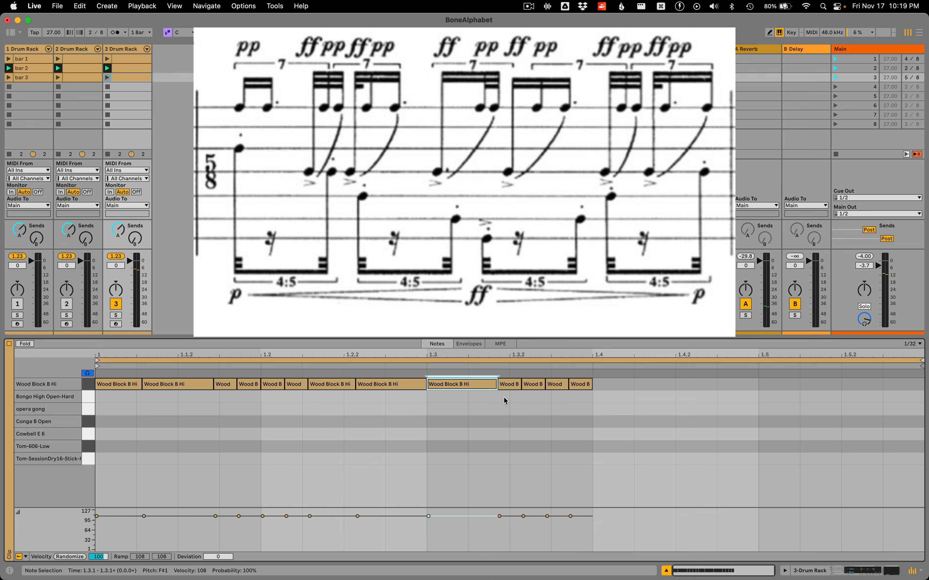
pyautogui.click(508, 384)
pyautogui.click(530, 384)
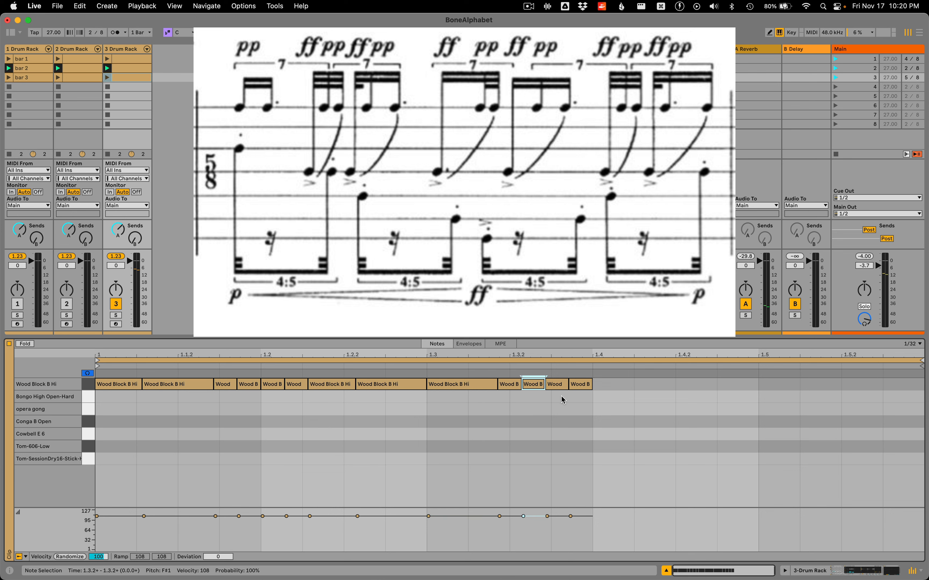
pyautogui.click(558, 386)
pyautogui.keyDown('shift'); pyautogui.click(589, 386); pyautogui.keyUp('shift')
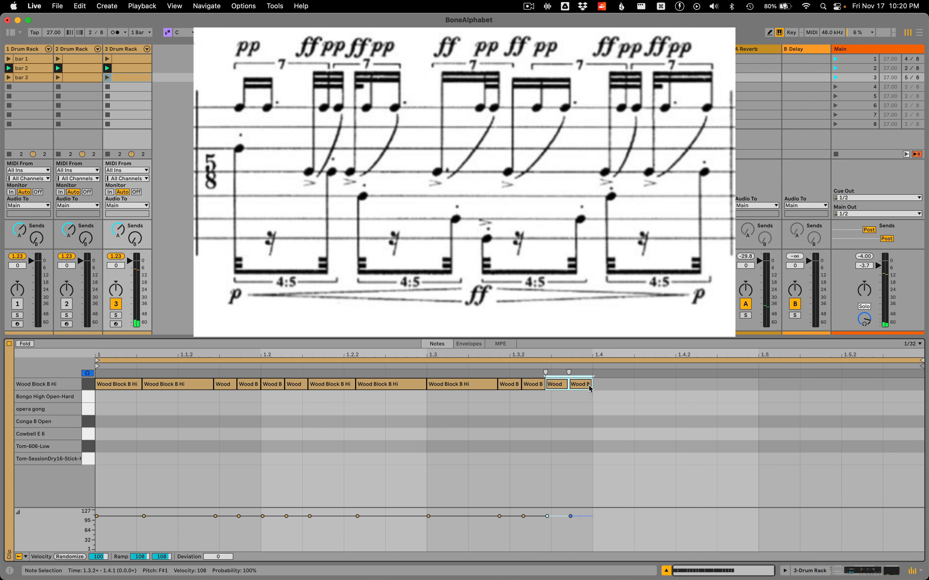
pyautogui.press('super+j')
# Add a Wood Block B Hi note from 1.4 to 1.5 and split it into seven equal notes
pyautogui.doubleClick(610, 382)
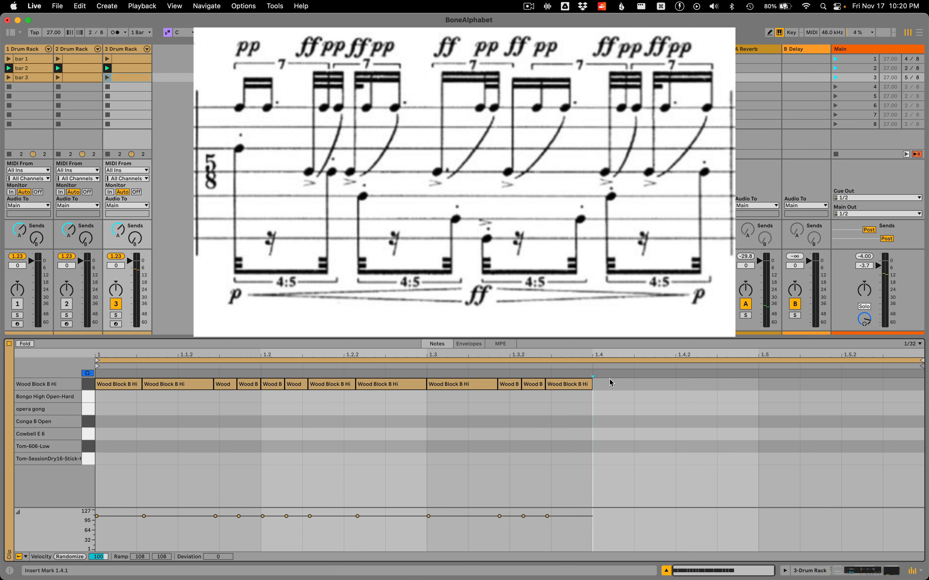
pyautogui.moveTo(631, 385); pyautogui.dragTo(708, 385)
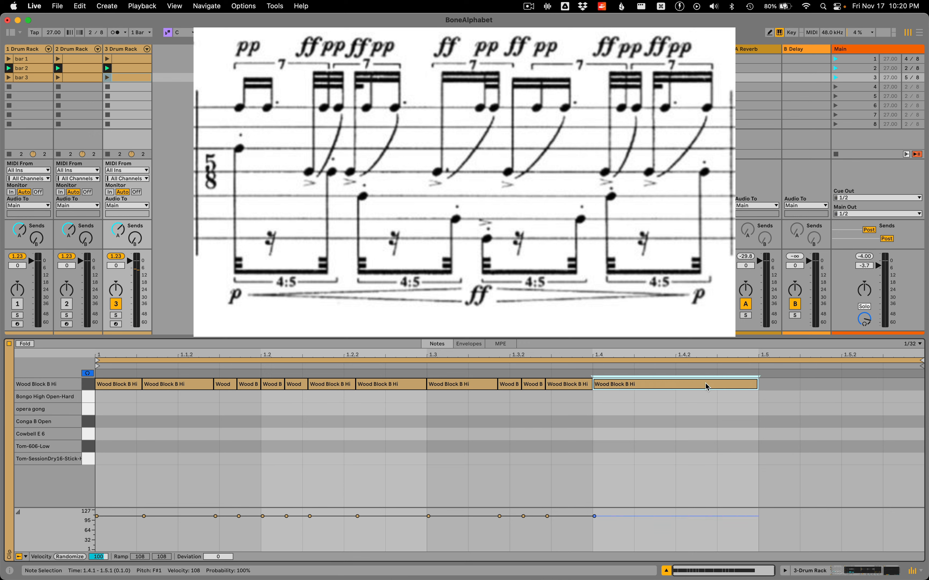
pyautogui.press('super+e')
pyautogui.press('super+Up')
pyautogui.press('super+Up')
pyautogui.press('super+Up')
pyautogui.press('super+Up')
pyautogui.press('super+Up')
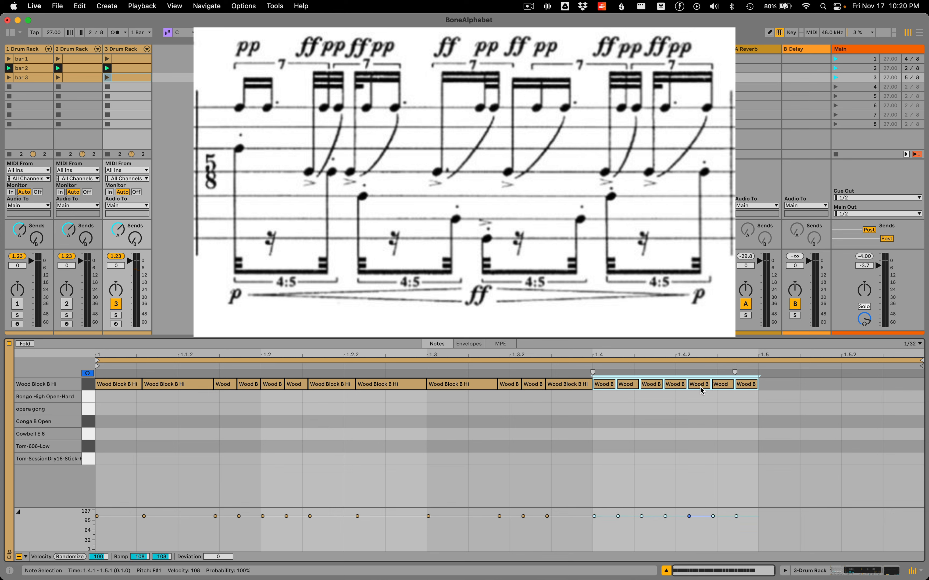
# Join the first two notes of the fourth Wood Block B Hi septuplet into one note and the following three into another
pyautogui.click(613, 398)
pyautogui.moveTo(613, 396); pyautogui.dragTo(625, 380)
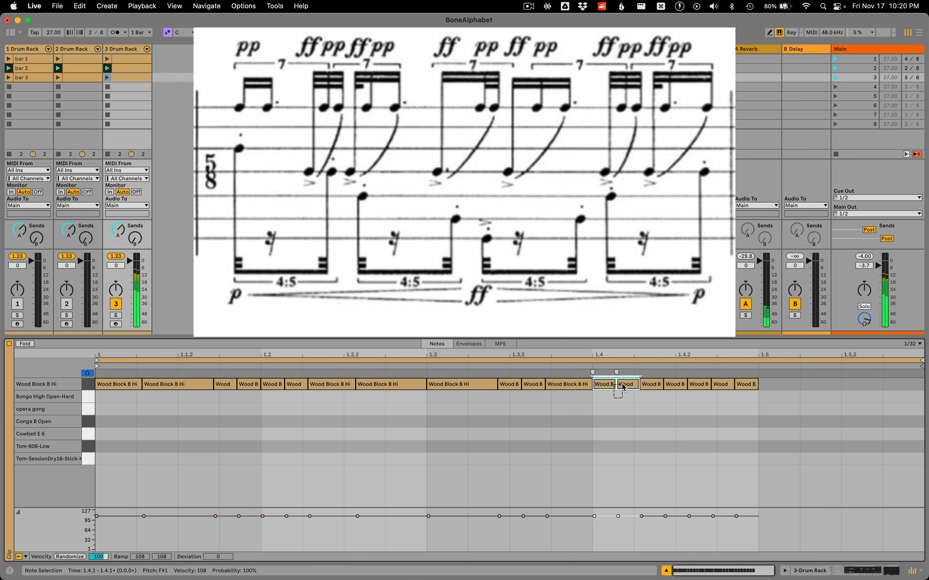
pyautogui.press('super+j')
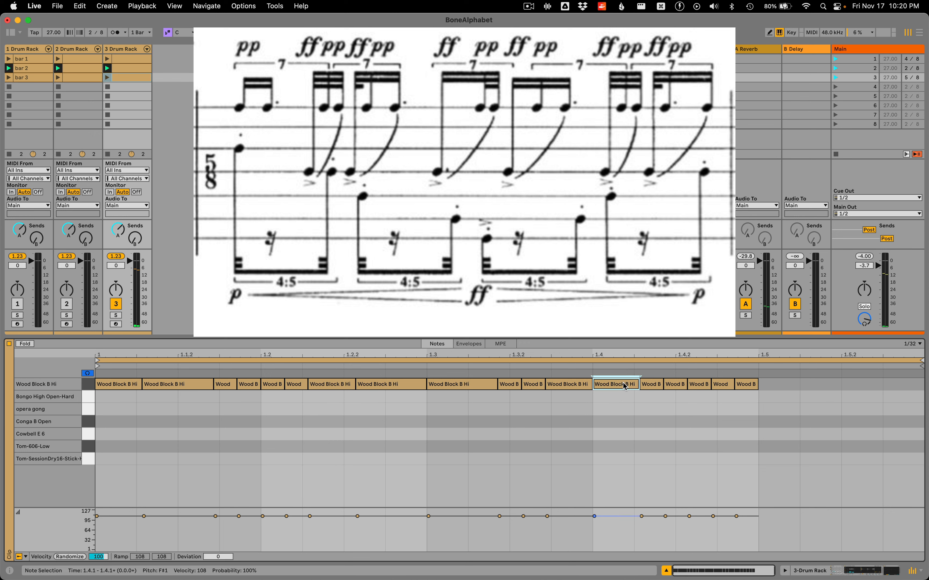
pyautogui.moveTo(650, 398); pyautogui.dragTo(696, 387)
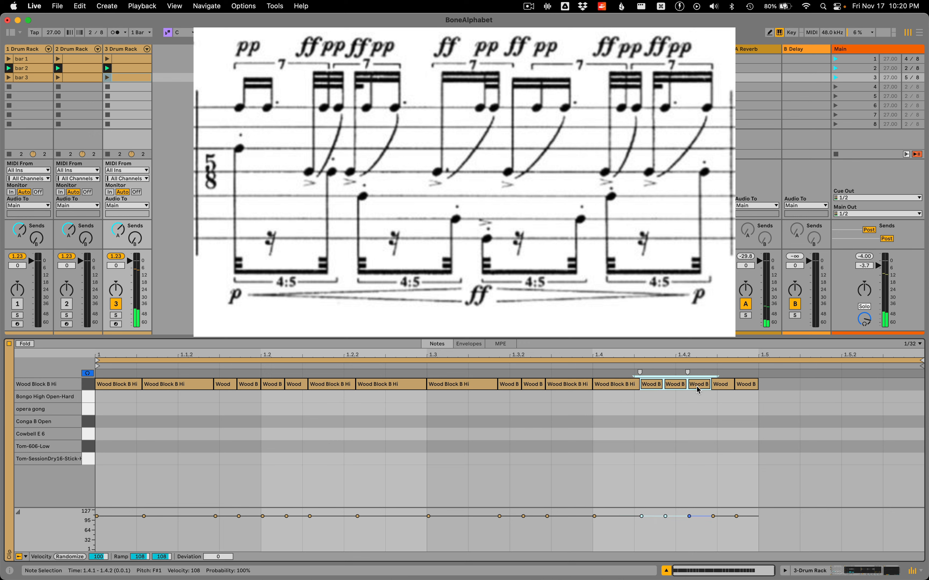
pyautogui.press('super+j')
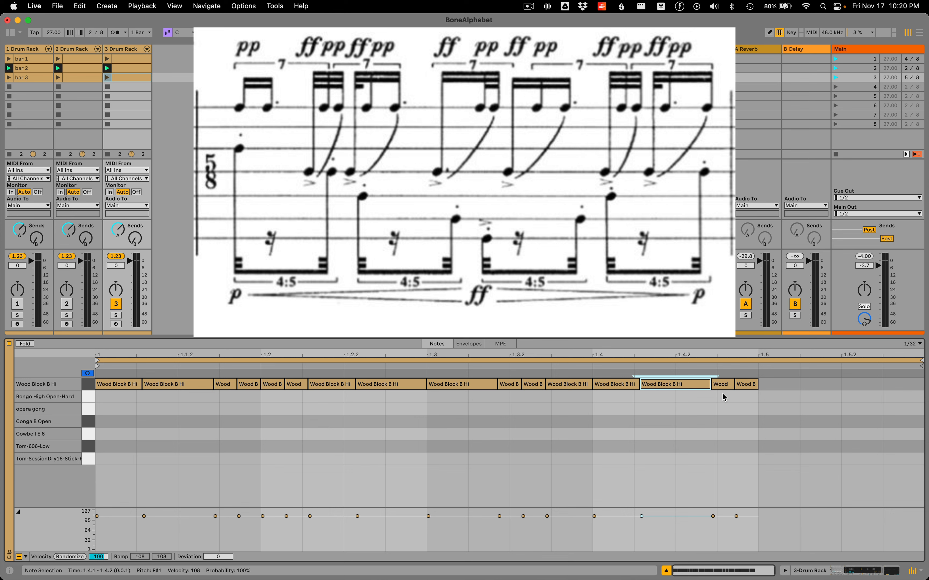
# Add a Wood Block B Hi note from 1.5 to the end of the bar and split it into seven equal notes
pyautogui.doubleClick(773, 385)
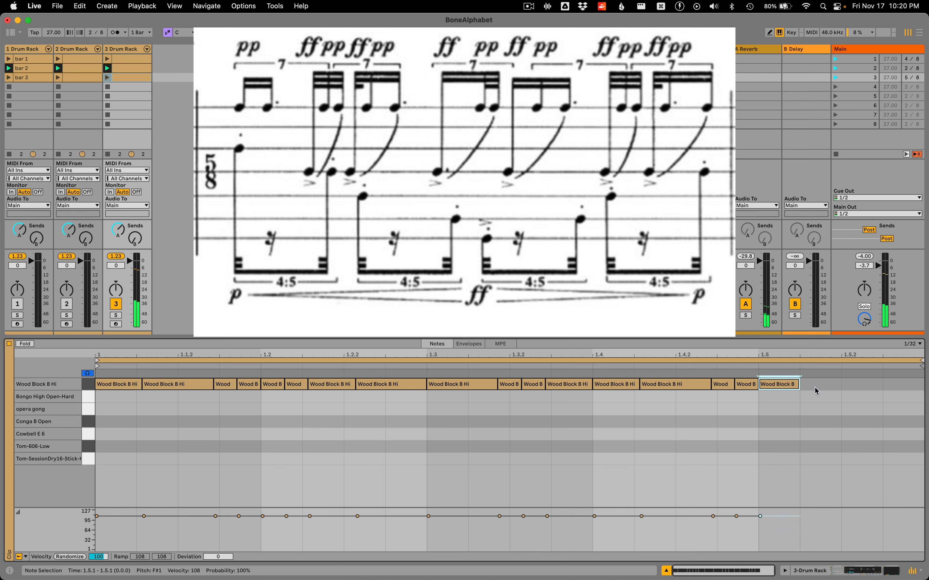
pyautogui.moveTo(798, 383); pyautogui.dragTo(903, 396)
pyautogui.press('super+e')
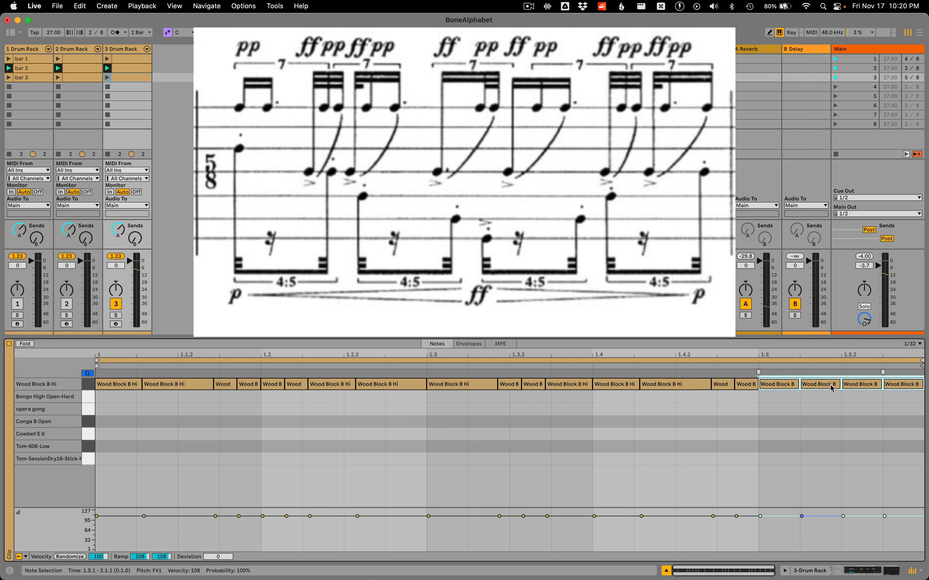
pyautogui.press('super+z')
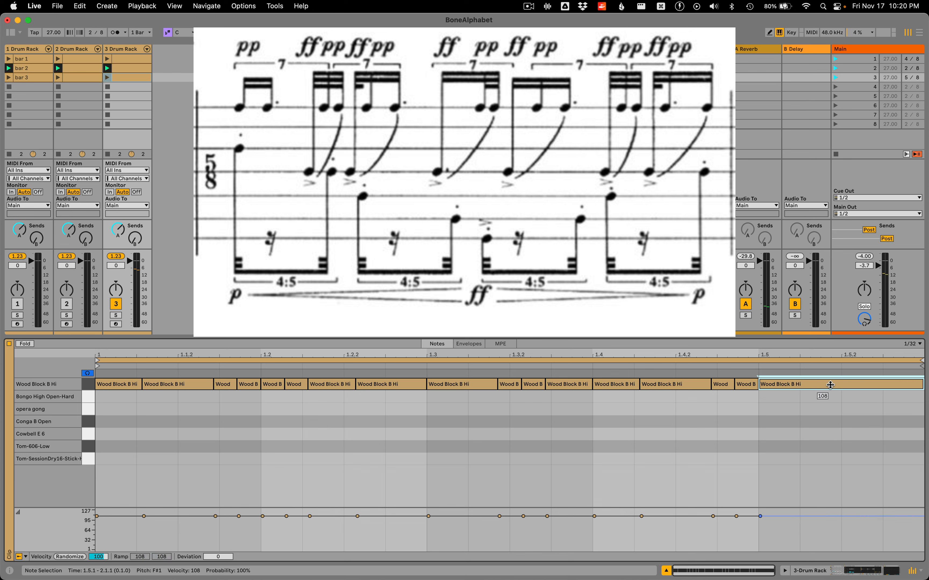
pyautogui.press('super+e')
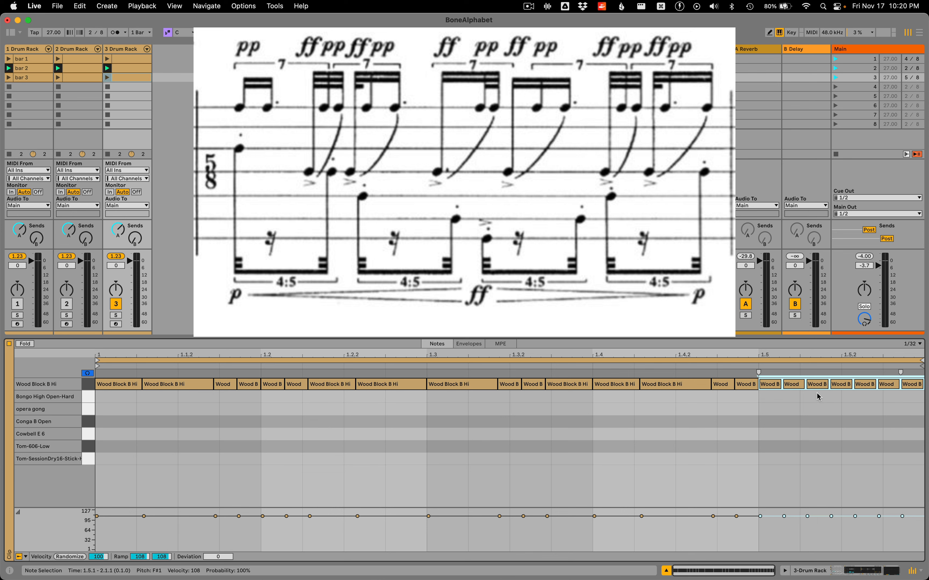
# Join the third to fifth notes of the fifth Wood Block B Hi septuplet into one, and join its last two notes
pyautogui.click(771, 395)
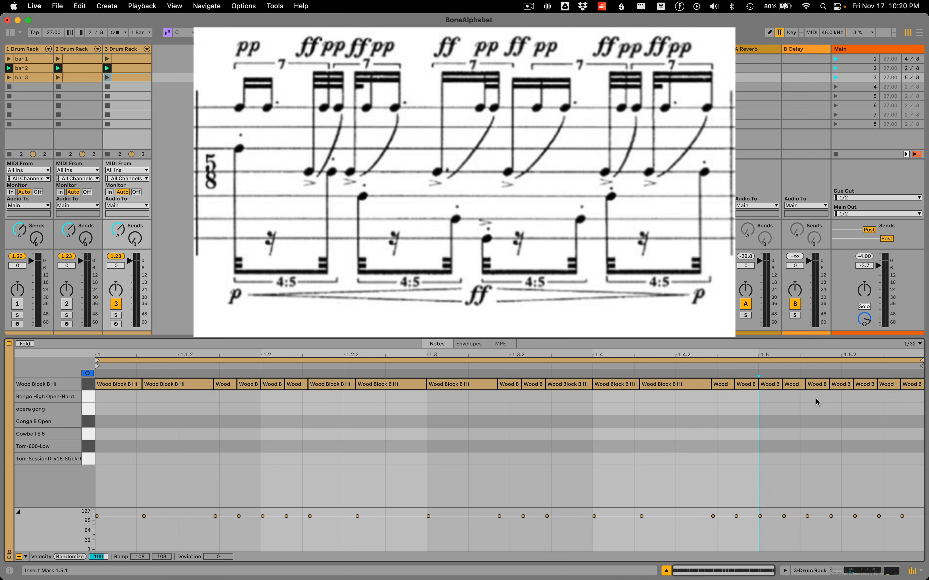
pyautogui.click(792, 385)
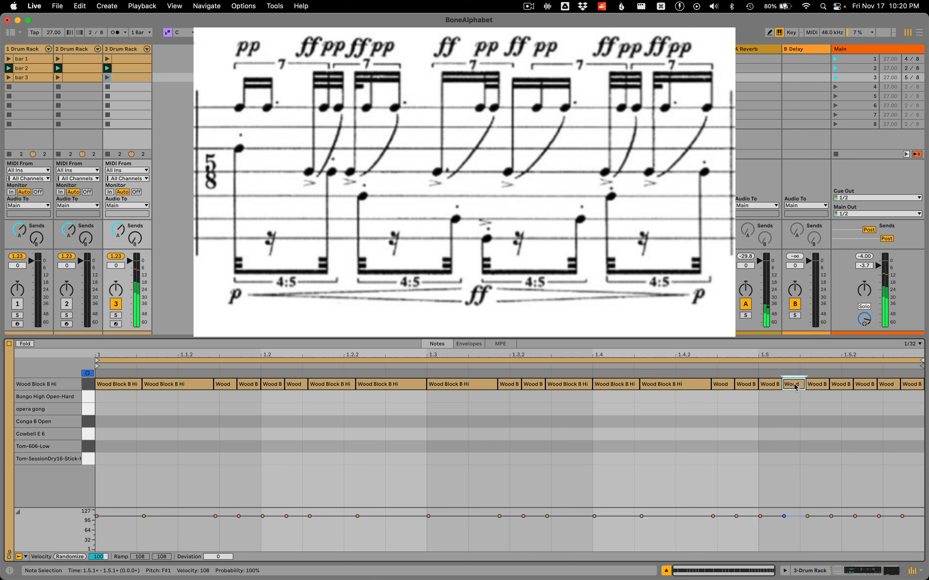
pyautogui.click(814, 395)
pyautogui.moveTo(814, 395); pyautogui.dragTo(855, 390)
pyautogui.press('super+e')
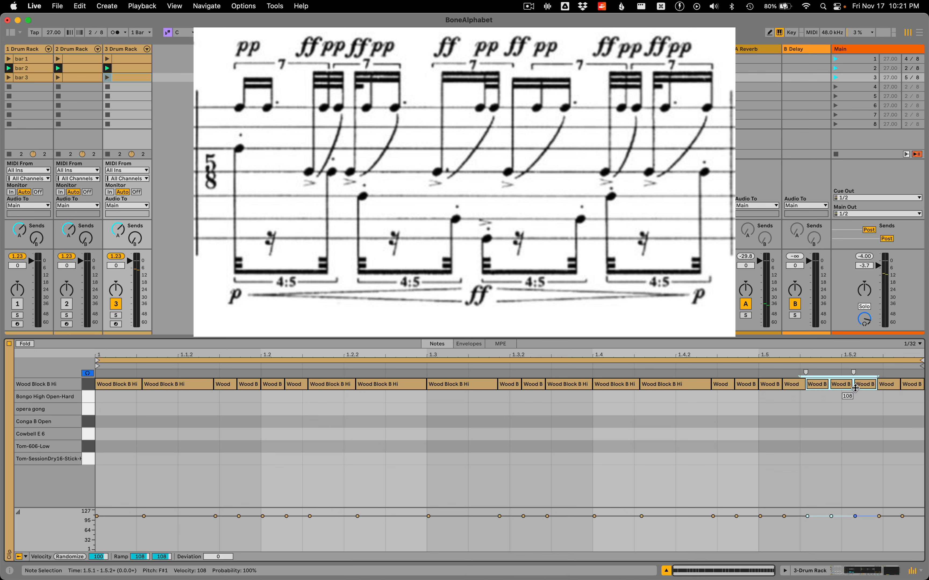
pyautogui.press('super+j')
pyautogui.moveTo(884, 401); pyautogui.dragTo(910, 386)
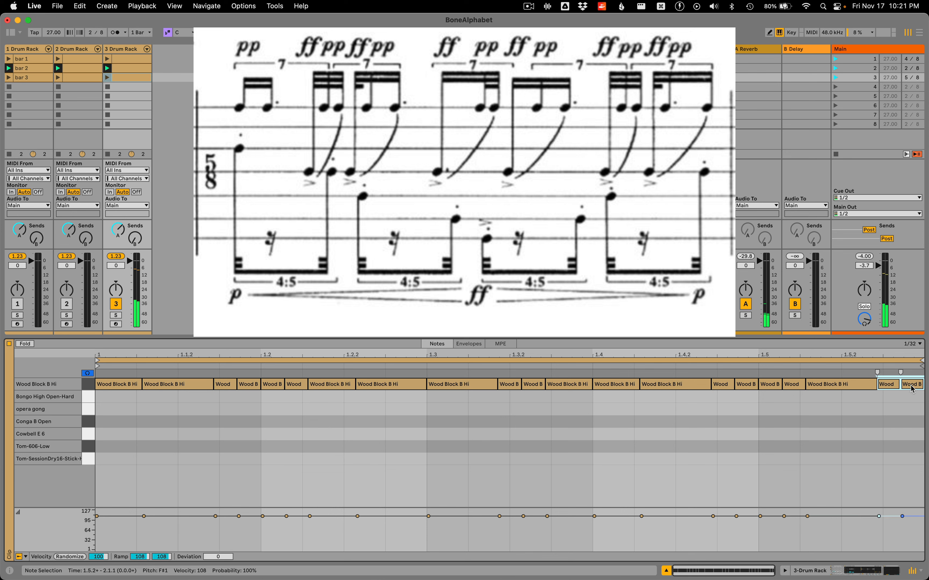
pyautogui.press('super+j')
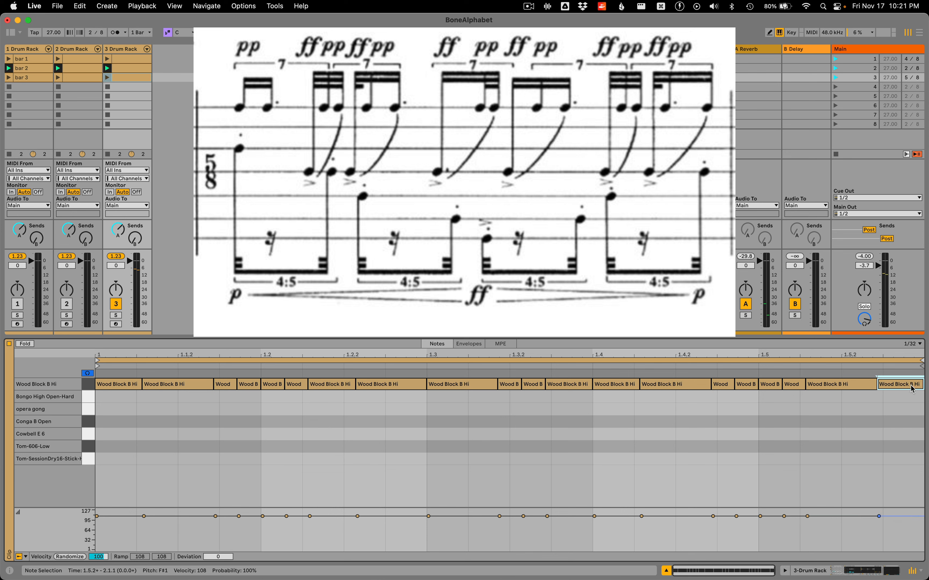
# Add a Tom-SessionDry16-Stick-Hit-Soft note spanning the whole bar and split it into 20 equal notes
pyautogui.doubleClick(109, 463)
pyautogui.moveTo(135, 461); pyautogui.dragTo(909, 460)
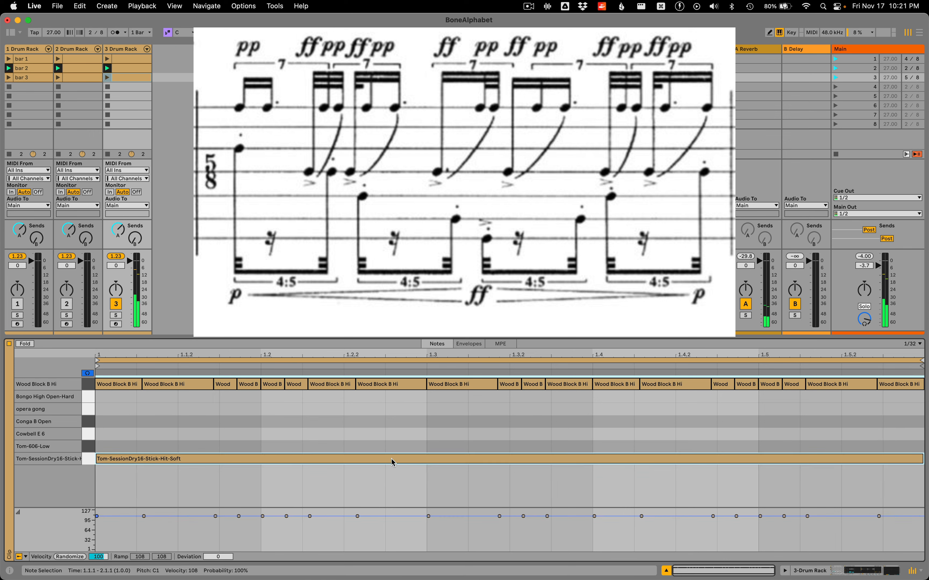
pyautogui.press('super+e')
pyautogui.press('super+Up')
pyautogui.press('super+Up')
pyautogui.press('super+Up')
pyautogui.press('super+Up')
pyautogui.press('super+Up')
pyautogui.press('super+Up')
pyautogui.press('super+Up')
pyautogui.press('super+Up')
pyautogui.press('super+Up')
pyautogui.press('super+Up')
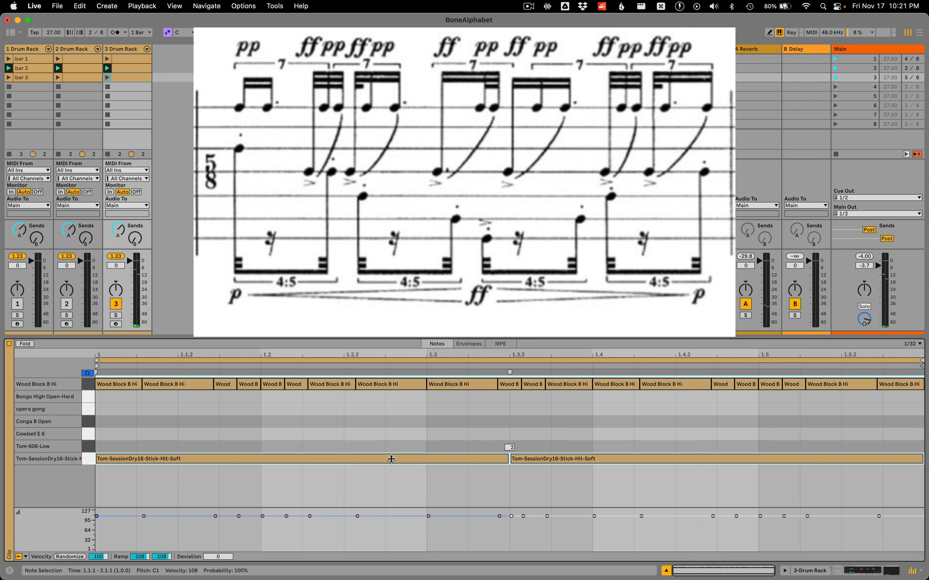
pyautogui.press('super+Up')
pyautogui.press('super+Up')
pyautogui.press('super+Up')
pyautogui.press('super+Up')
pyautogui.press('super+Up')
pyautogui.press('super+Up')
pyautogui.press('super+Up')
pyautogui.press('super+Up')
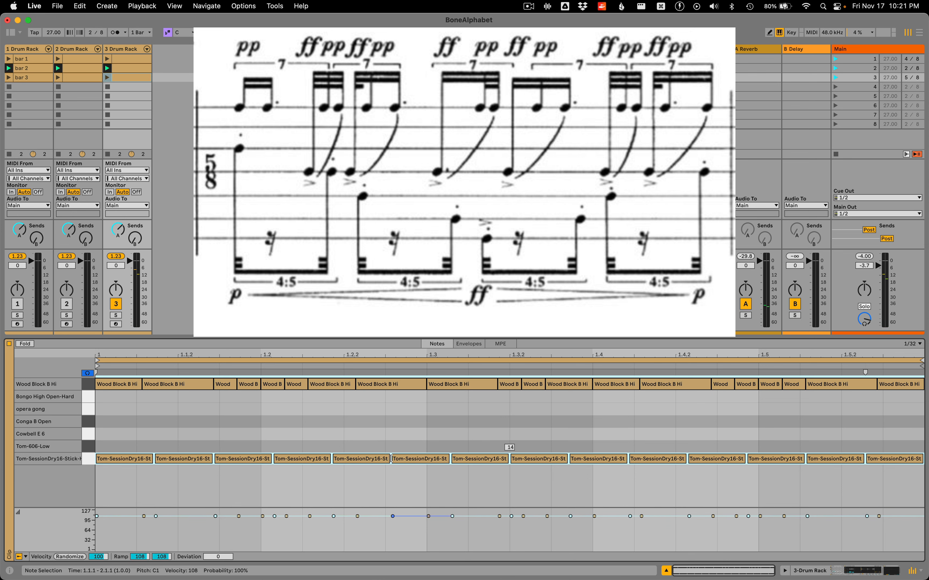
pyautogui.press('super+Up')
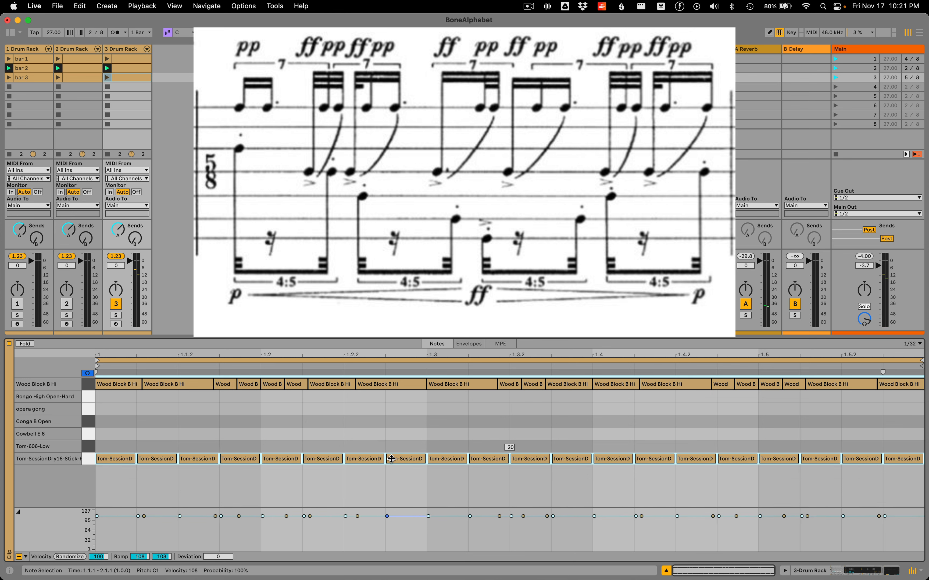
# Join the first five Tom-SessionDry16-Stick-Hit-Soft notes into one and split it into four equal notes for the 4:5 tuplet
pyautogui.click(228, 500)
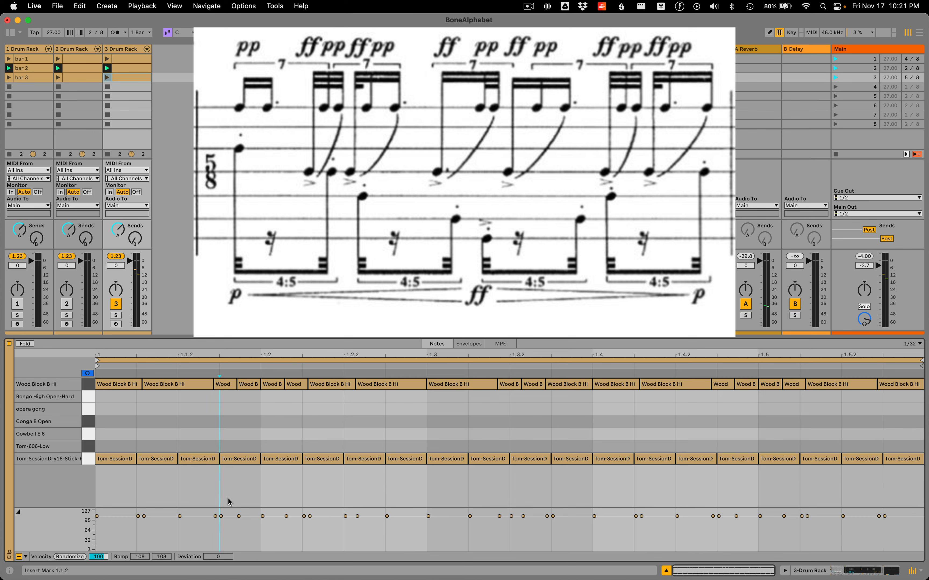
pyautogui.click(112, 447)
pyautogui.moveTo(111, 447); pyautogui.dragTo(275, 472)
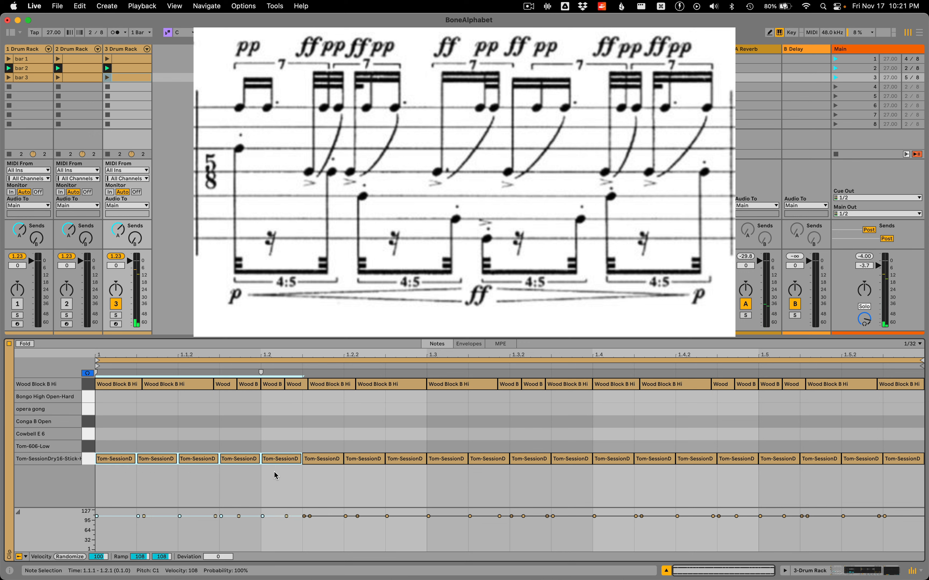
pyautogui.press('super+j')
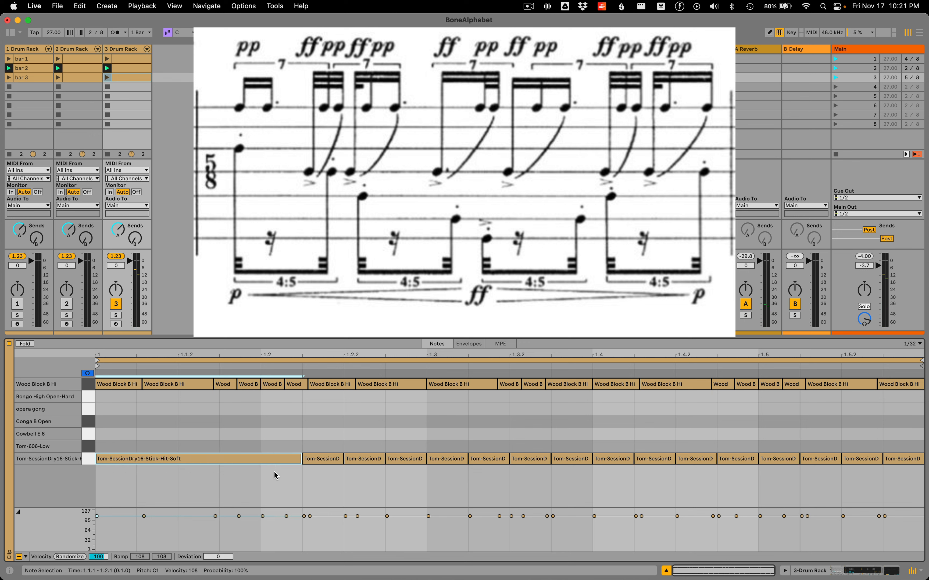
pyautogui.press('super+z')
pyautogui.press('Up')
pyautogui.press('Up')
pyautogui.press('Up')
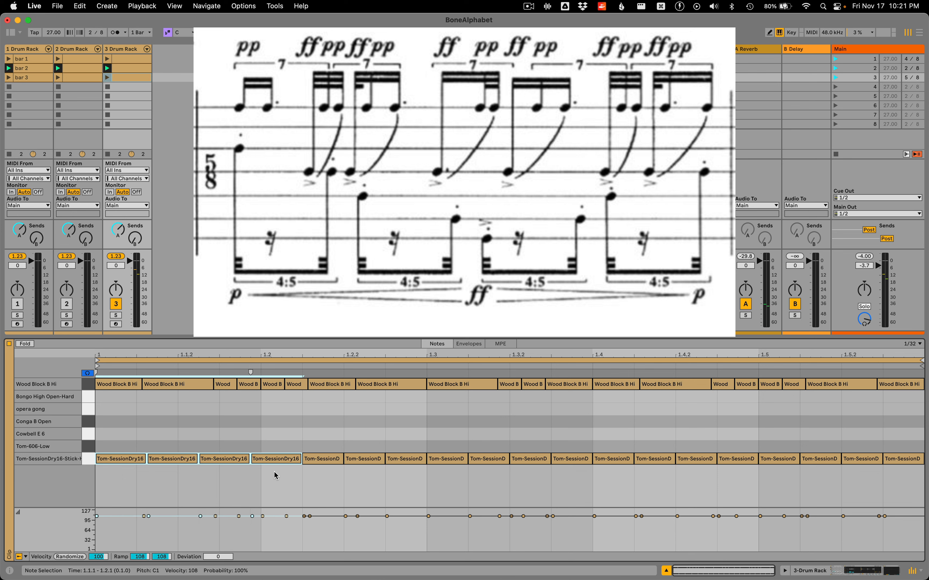
# Delete all the Tom-SessionDry16-Stick-Hit-Soft notes after the first 4:5 group
pyautogui.click(318, 444)
pyautogui.moveTo(318, 444); pyautogui.dragTo(909, 462)
pyautogui.press('Delete')
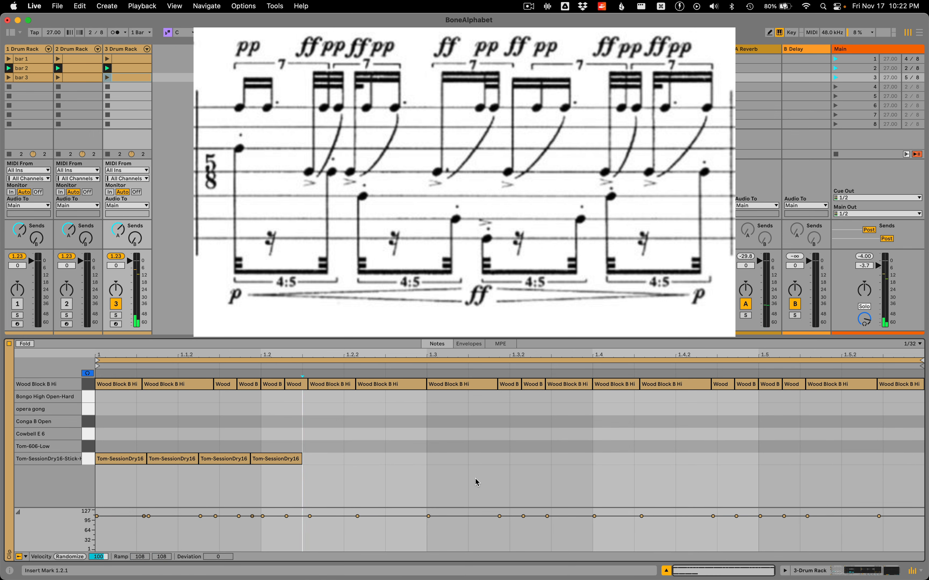
# Delete the second and third Tom-SessionDry16-Stick-Hit-Soft notes of the 4:5 group and duplicate the remaining pair through the rest of the bar
pyautogui.moveTo(166, 439); pyautogui.dragTo(215, 471)
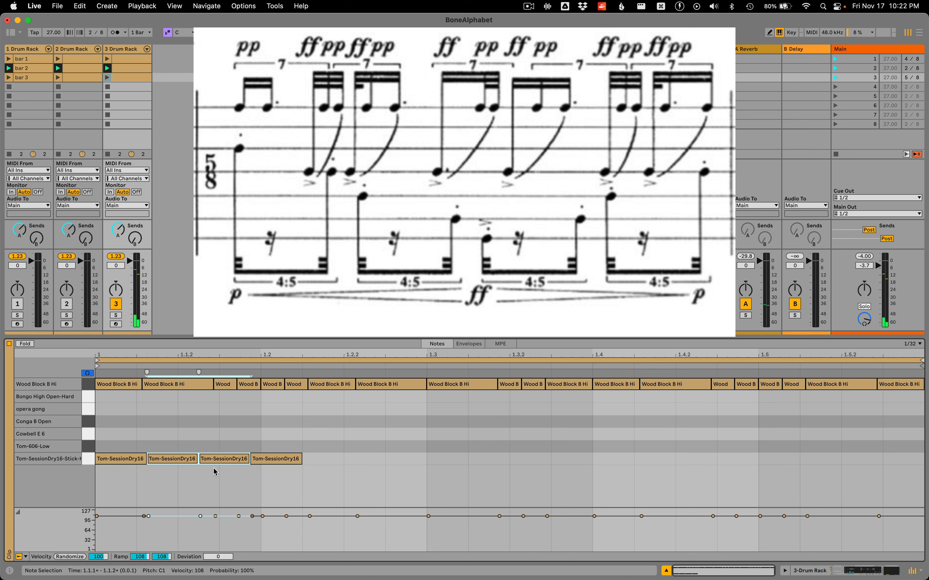
pyautogui.press('Delete')
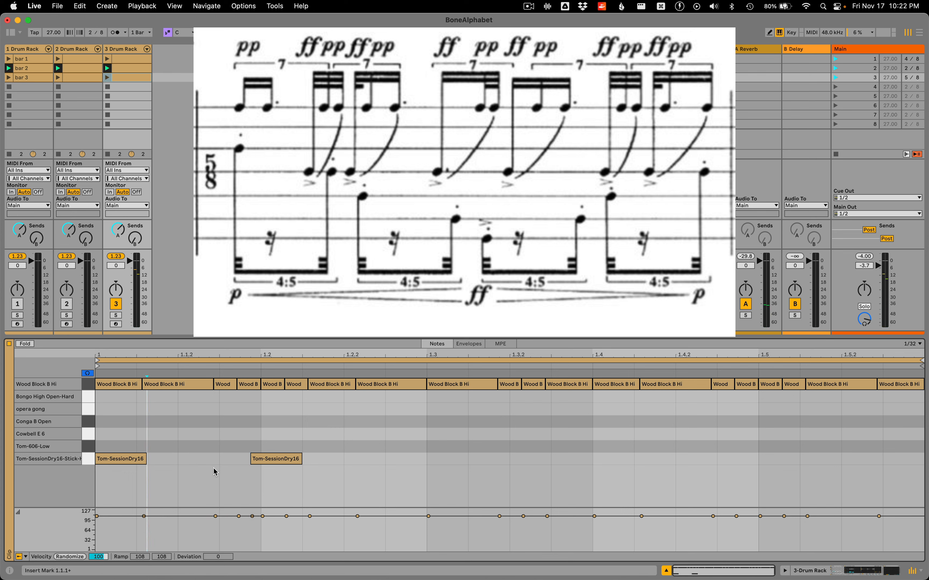
pyautogui.moveTo(114, 437); pyautogui.dragTo(284, 491)
pyautogui.press('super+v')
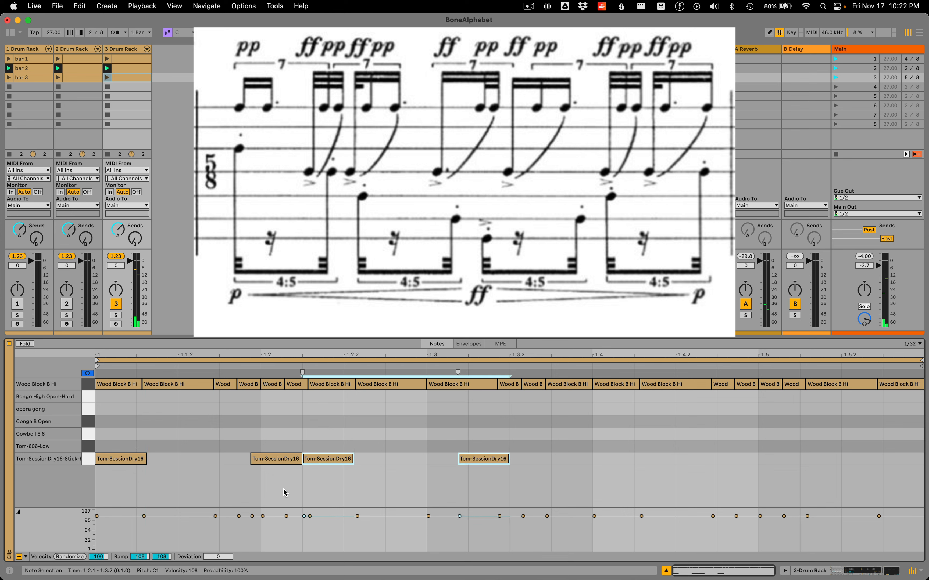
pyautogui.press('super+v')
pyautogui.press('super+v')
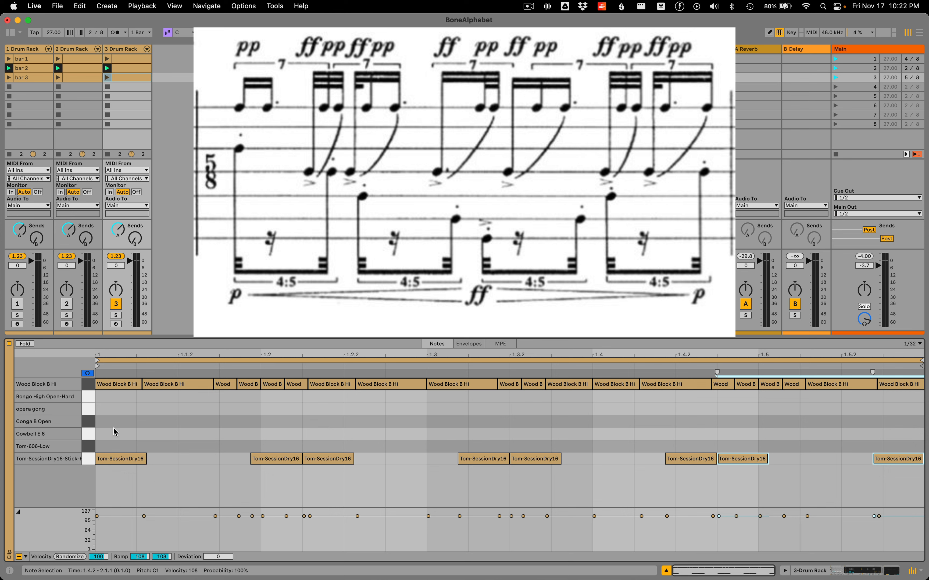
# Apply a velocity ramp from 40 to 127 to the first four Tom-SessionDry16-Stick-Hit-Soft notes
pyautogui.moveTo(115, 435); pyautogui.dragTo(471, 497)
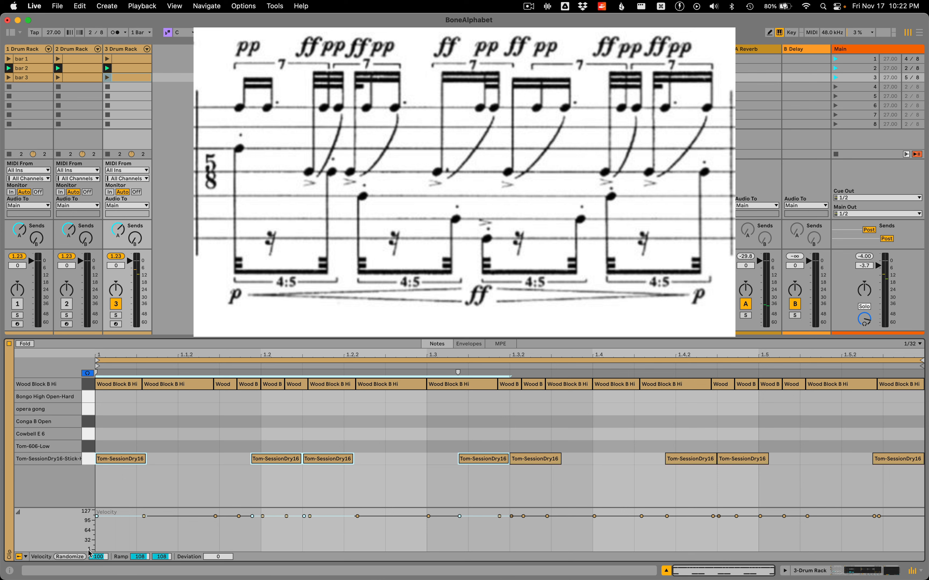
pyautogui.click(161, 558)
pyautogui.write('127')
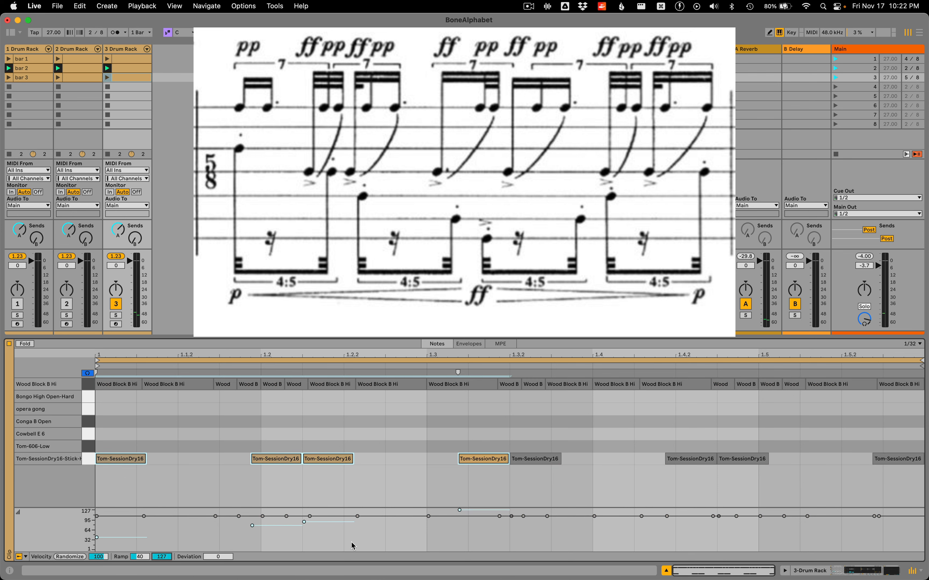
# Apply a velocity ramp from 127 to 40 to the last four Tom-SessionDry16-Stick-Hit-Soft notes
pyautogui.moveTo(532, 445); pyautogui.dragTo(898, 488)
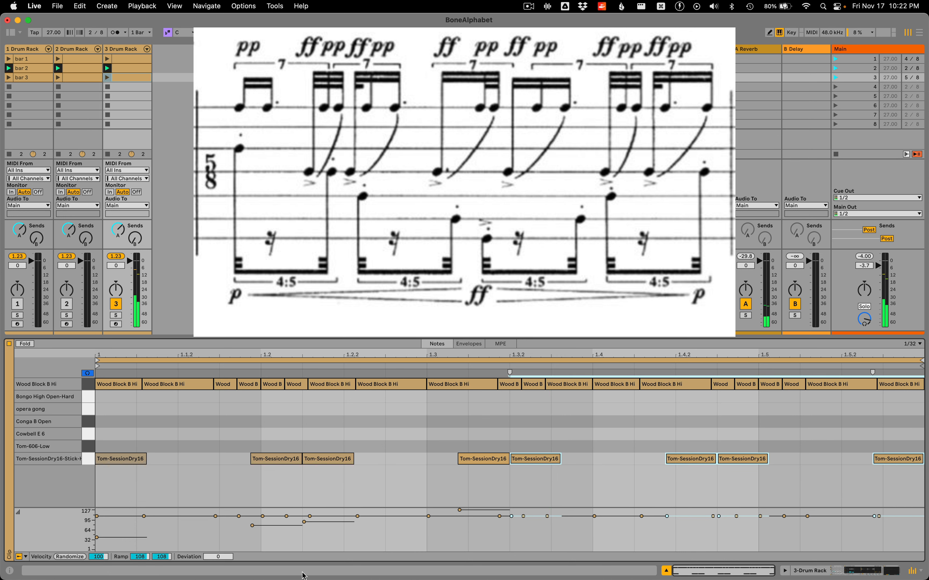
pyautogui.click(140, 557)
pyautogui.write('127')
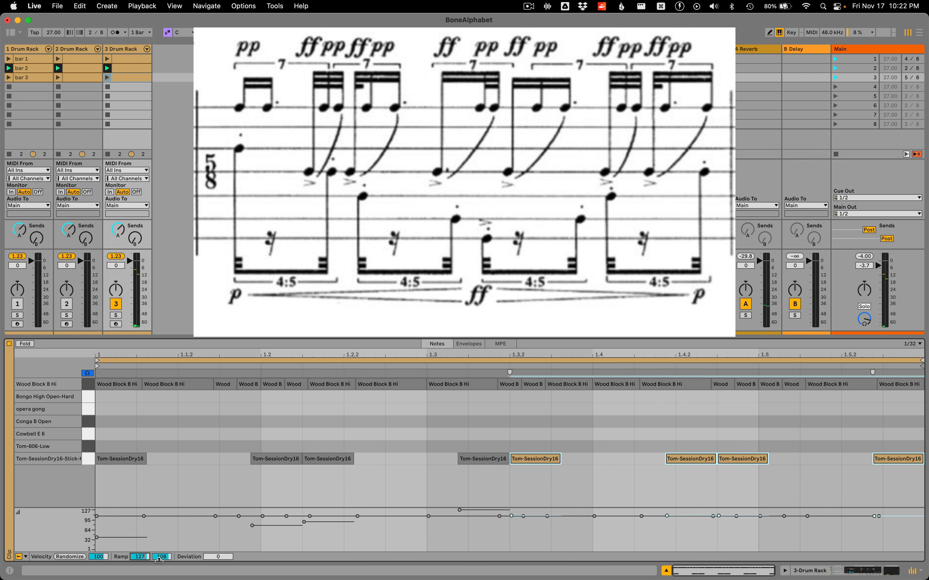
pyautogui.press('Return')
pyautogui.write('40')
pyautogui.press('Return')
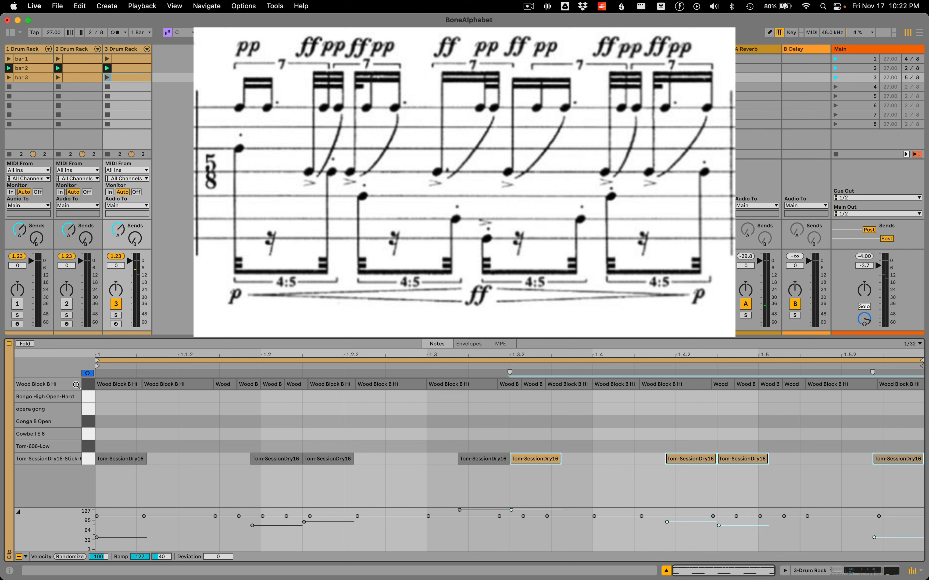
# Turn on the metronome and launch scene 3 to listen to bar 3
pyautogui.click(77, 385)
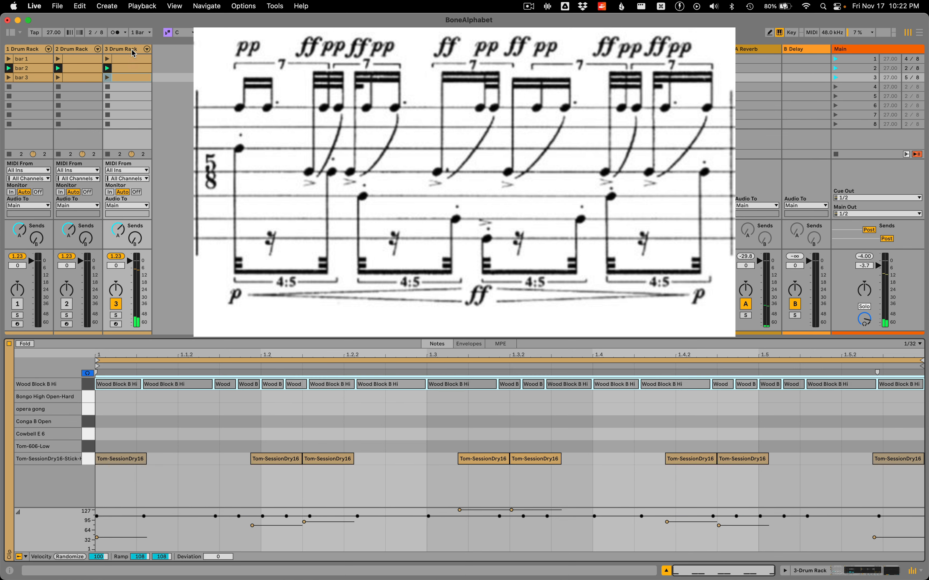
pyautogui.click(115, 33)
pyautogui.click(834, 78)
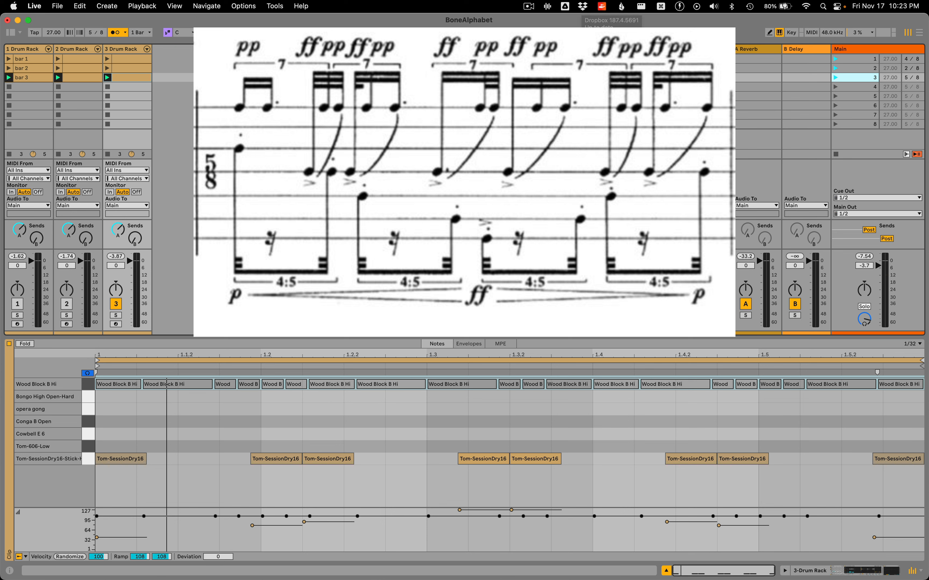
# Deactivate all Tom-SessionDry16-Stick-Hit-Soft and Wood Block B Hi notes and play scene 3 with only the metronome sounding
pyautogui.click(217, 415)
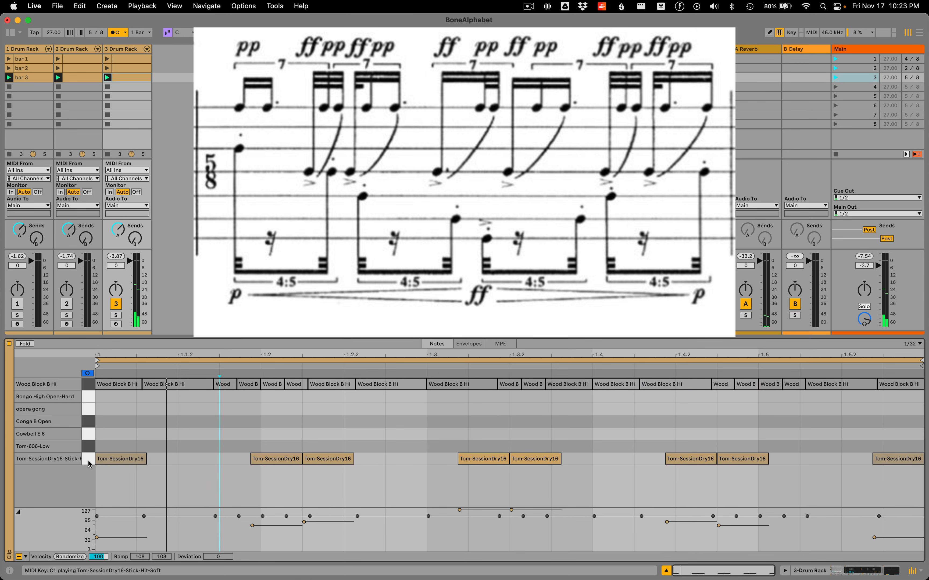
pyautogui.click(85, 389)
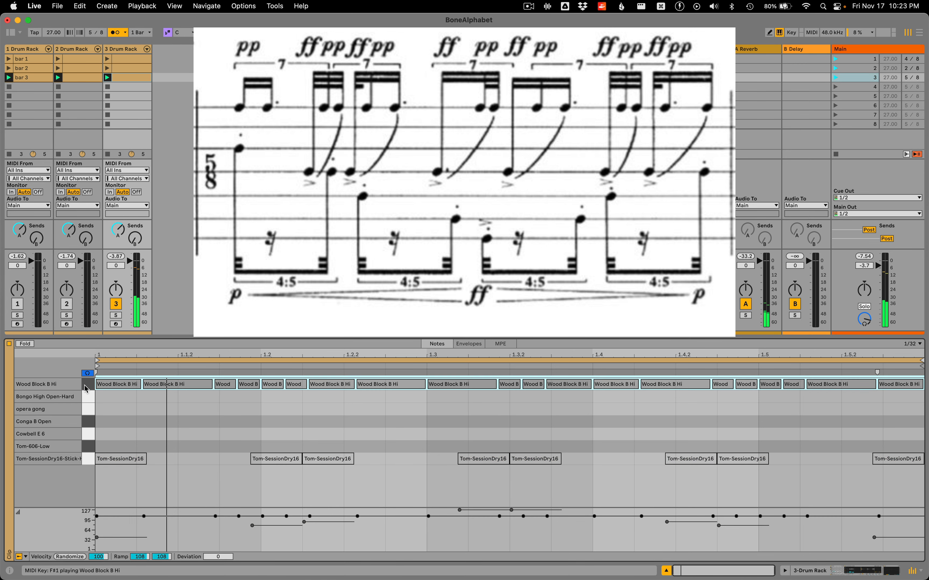
pyautogui.click(835, 80)
pyautogui.click(130, 78)
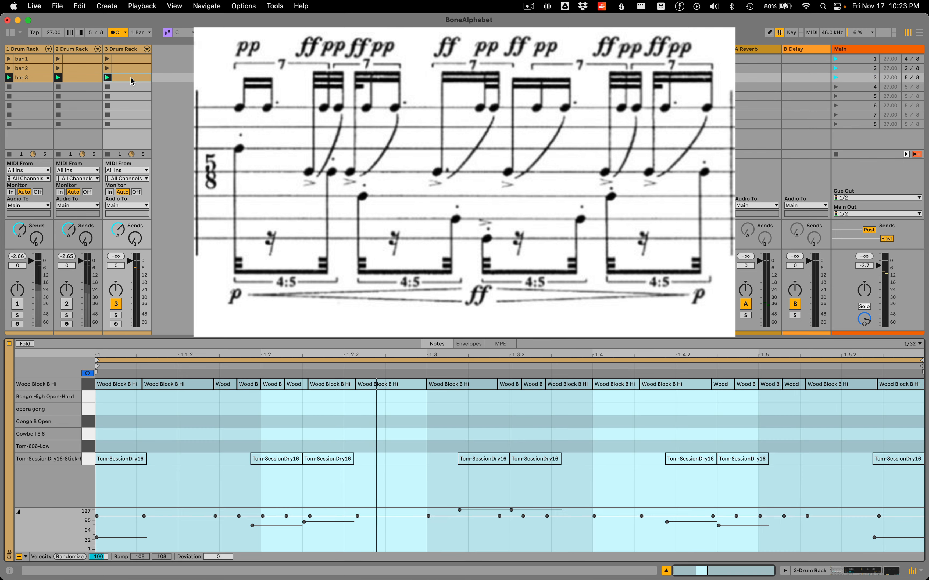
# Reactivate the Wood Block B Hi notes and play the bar 3 clip against the metronome
pyautogui.click(87, 388)
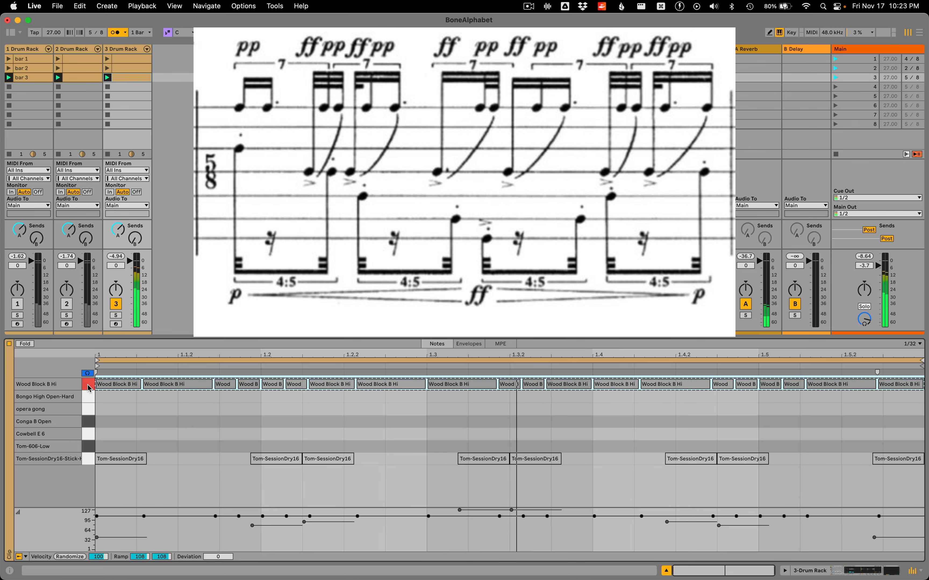
pyautogui.click(109, 78)
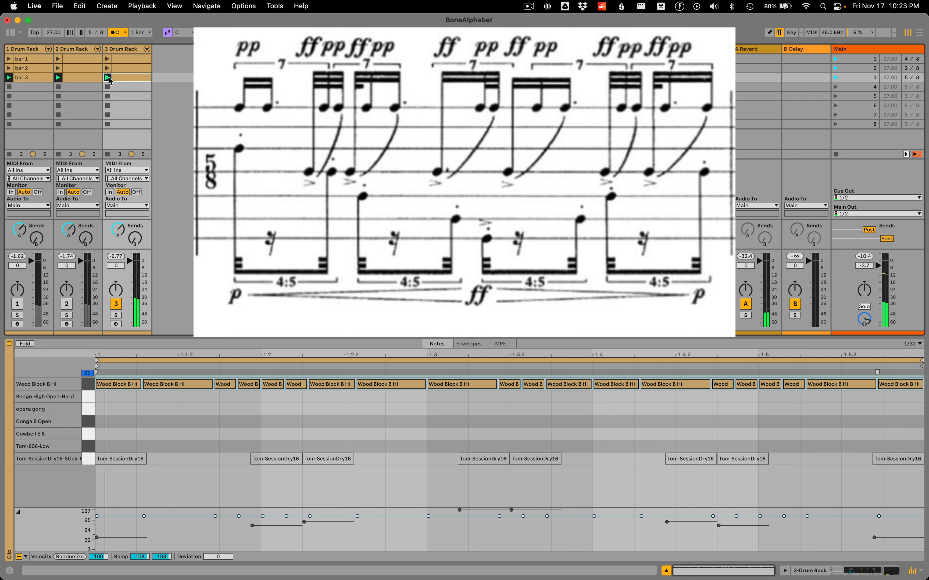
# Turn off the metronome and reactivate all Tom-SessionDry16-Stick-Hit-Soft notes
pyautogui.click(112, 33)
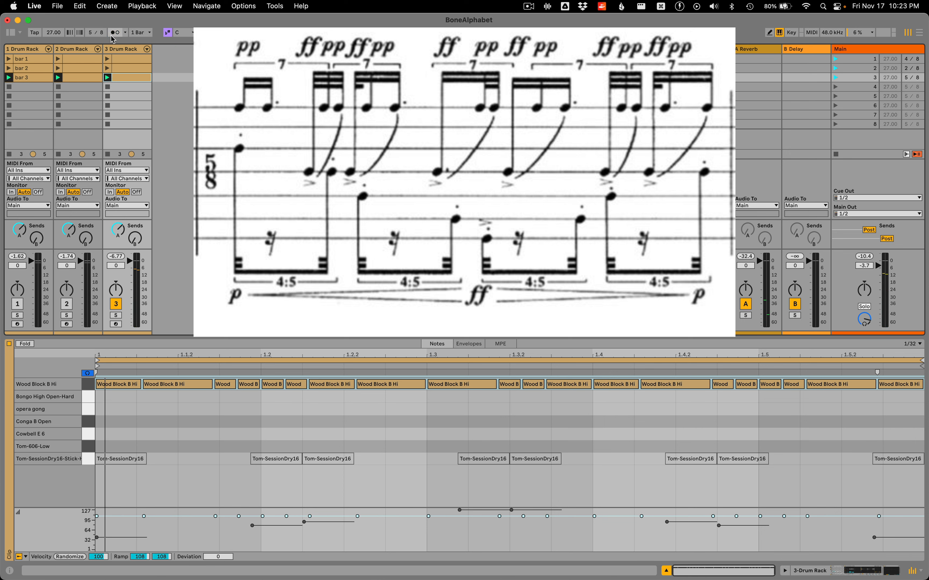
pyautogui.click(197, 443)
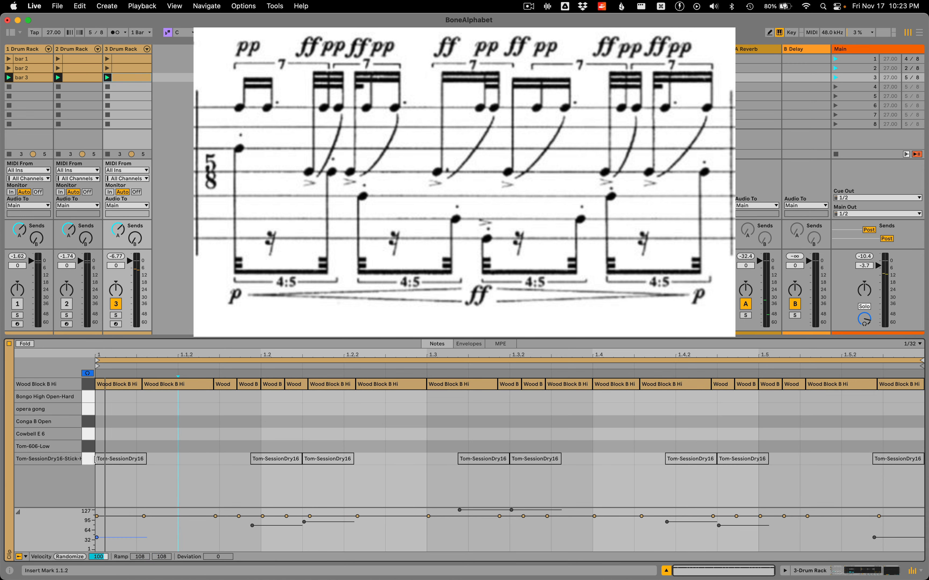
pyautogui.click(90, 459)
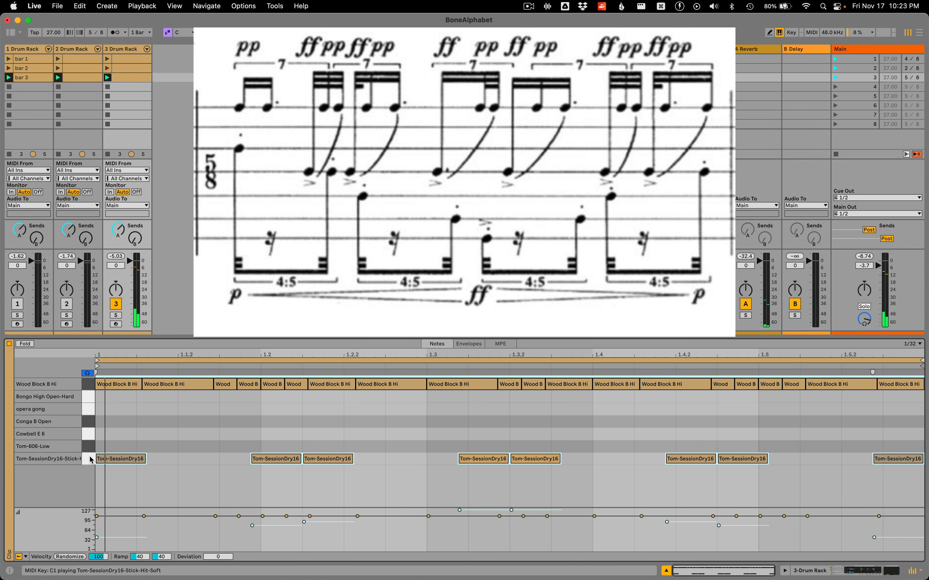
# Move the third and sixth Wood Block B Hi notes of the bar to Conga B Open
pyautogui.moveTo(119, 408); pyautogui.dragTo(188, 385)
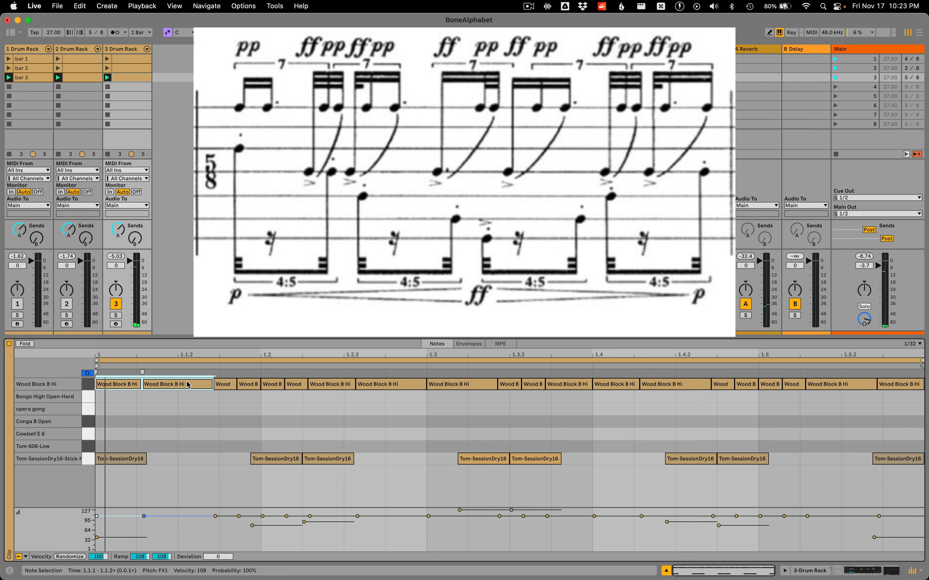
pyautogui.click(222, 385)
pyautogui.press('Down')
pyautogui.press('Down')
pyautogui.press('Down')
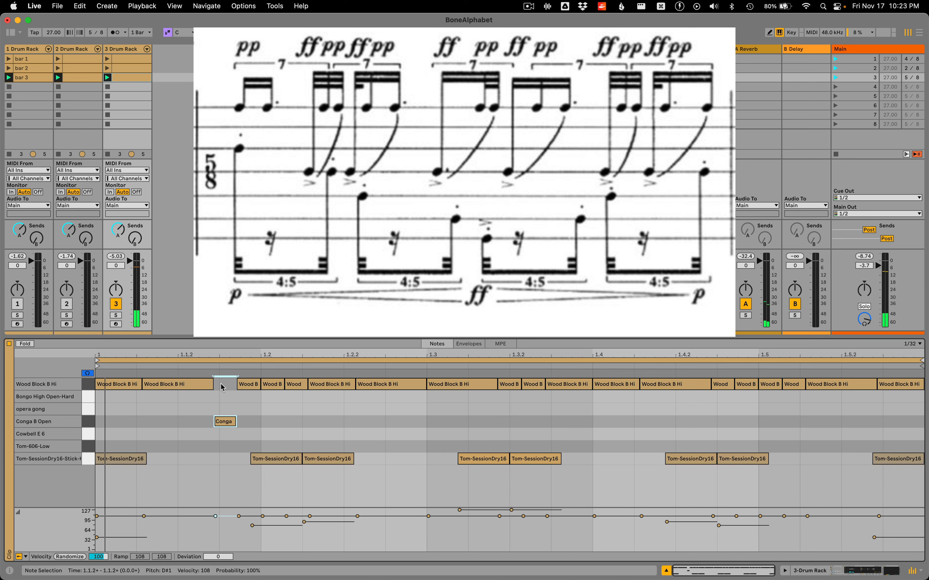
pyautogui.click(294, 385)
pyautogui.press('Down')
pyautogui.press('Down')
pyautogui.press('Down')
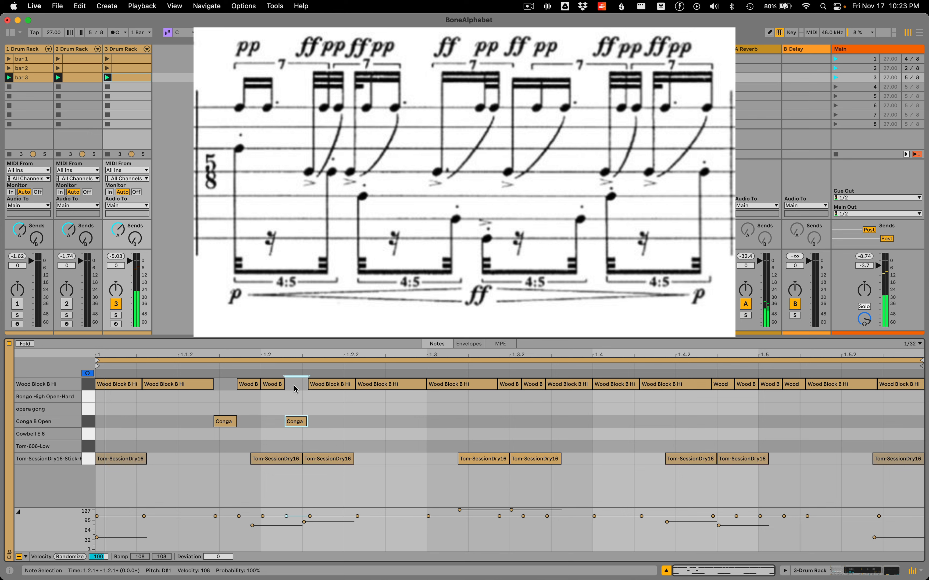
# Move the Wood Block B Hi note starting at 1.3 and the one ending at 1.4 to Conga B Open
pyautogui.click(443, 385)
pyautogui.press('Down')
pyautogui.press('Down')
pyautogui.press('Down')
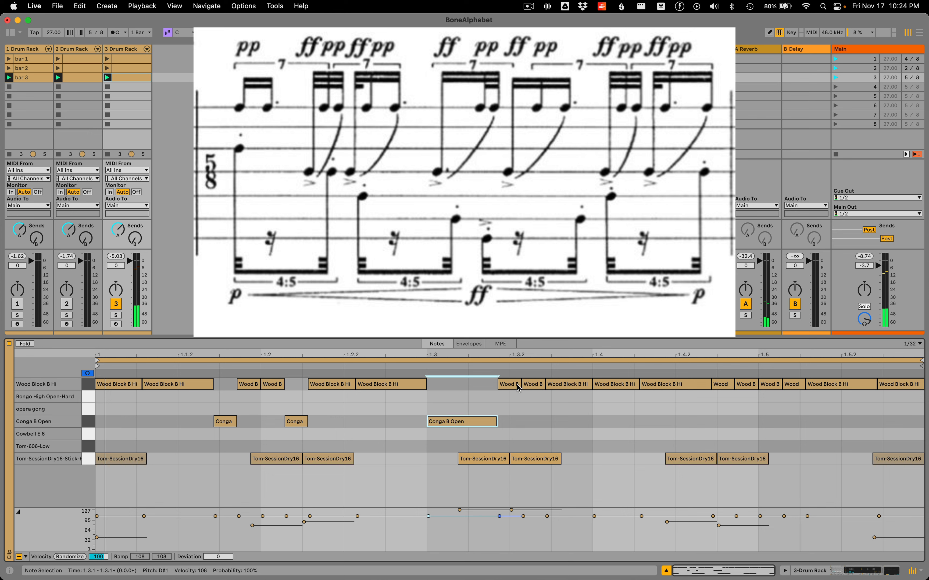
pyautogui.click(568, 385)
pyautogui.press('Down')
pyautogui.press('Down')
pyautogui.press('Down')
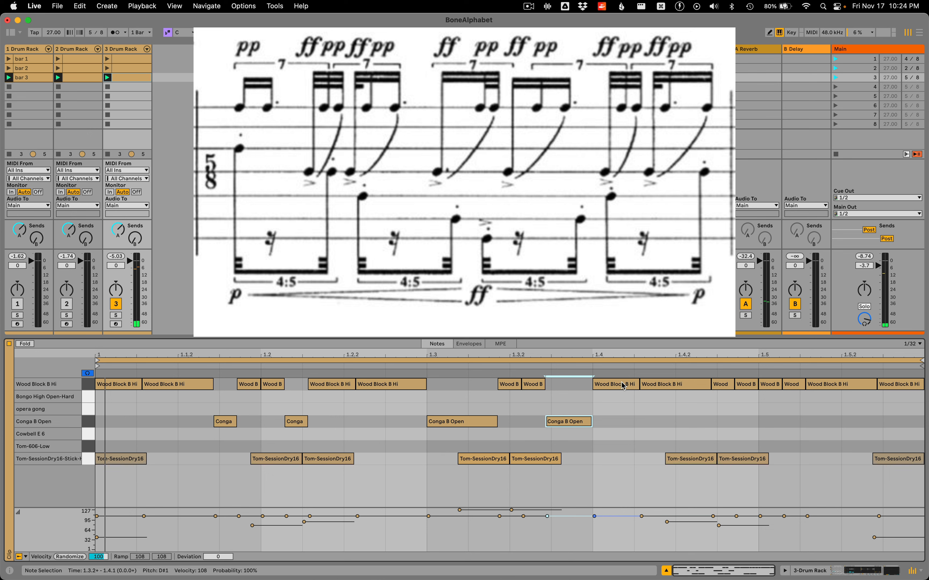
# Move the short Wood Block B Hi notes just after 1.4.2 and just before the middle of beat 1.5 to Conga B Open
pyautogui.click(723, 385)
pyautogui.press('Down')
pyautogui.press('Down')
pyautogui.press('Down')
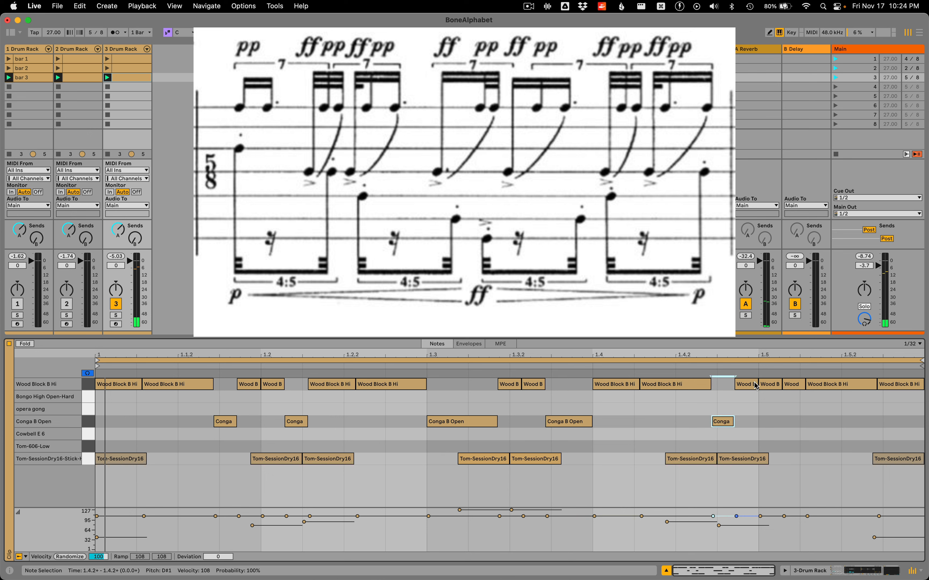
pyautogui.click(799, 384)
pyautogui.press('Down')
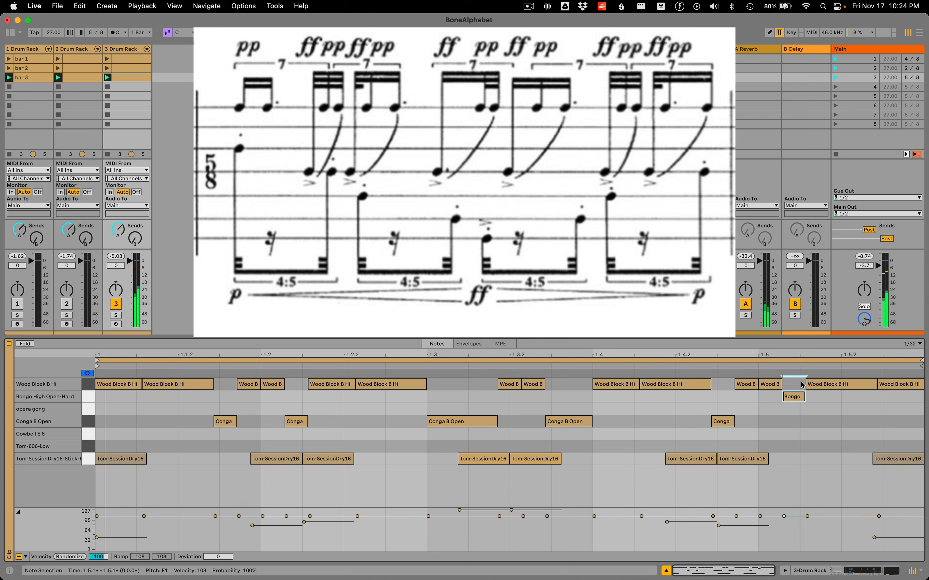
pyautogui.press('Down')
pyautogui.press('Down')
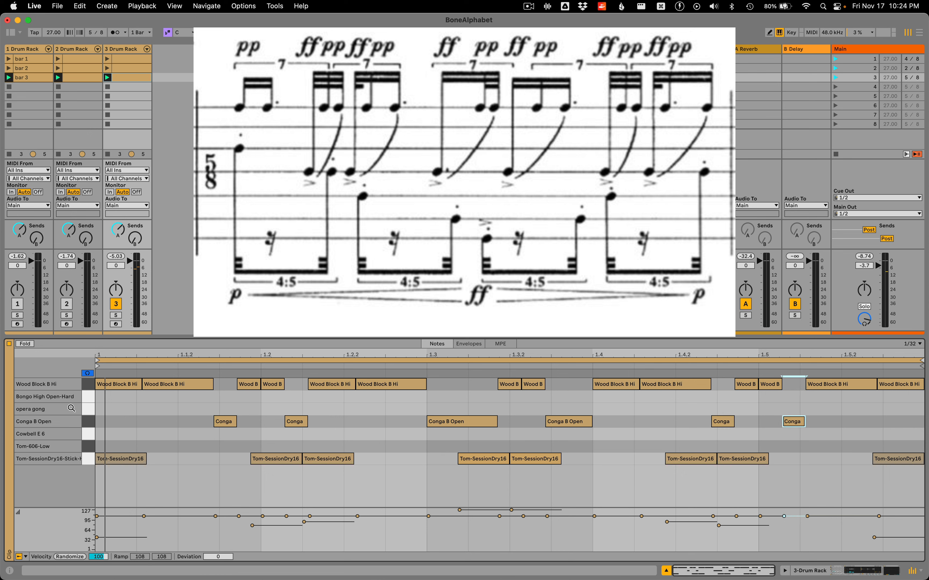
# Lower the velocity of all Wood Block B Hi notes to 41 and raise all Conga B Open notes to 127
pyautogui.click(77, 384)
pyautogui.moveTo(119, 516); pyautogui.dragTo(119, 526)
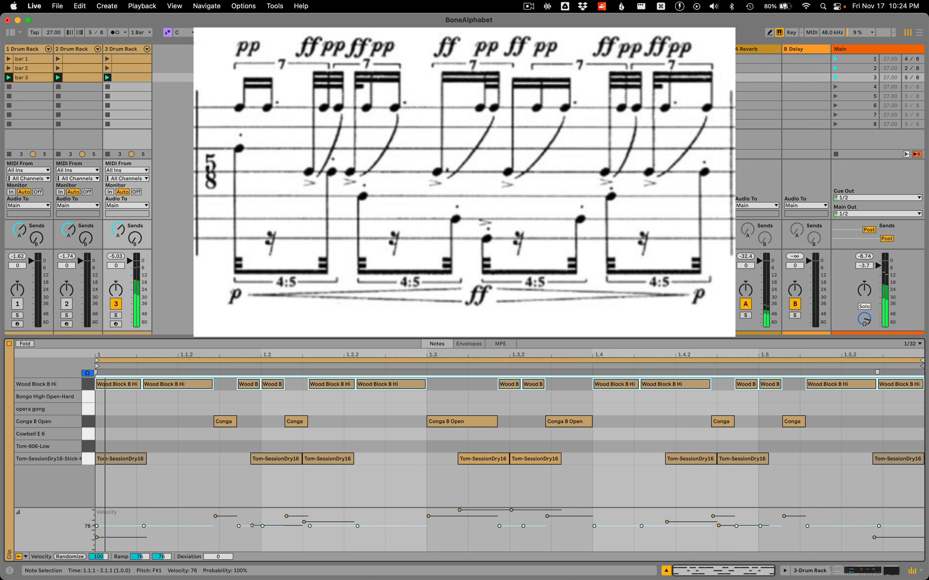
pyautogui.click(91, 423)
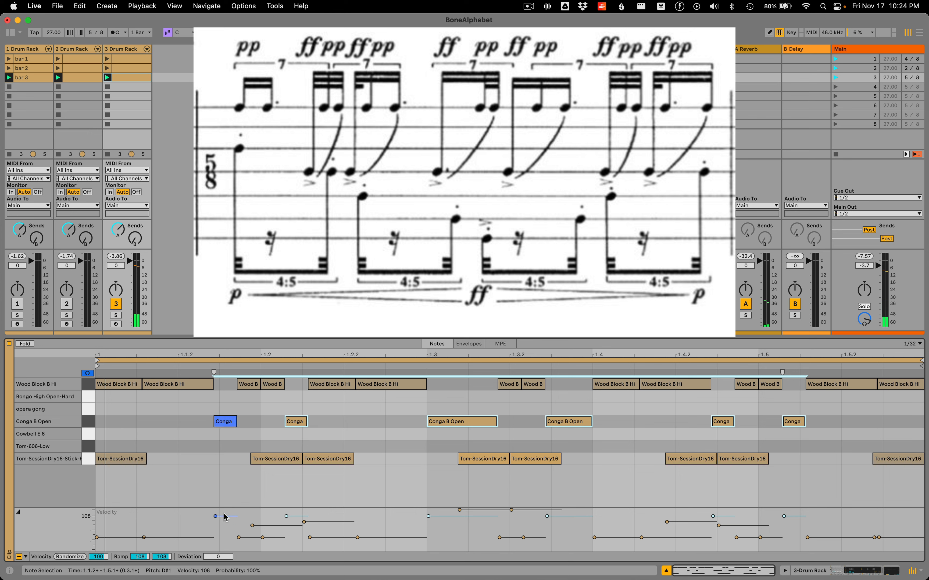
pyautogui.moveTo(225, 517); pyautogui.dragTo(224, 508)
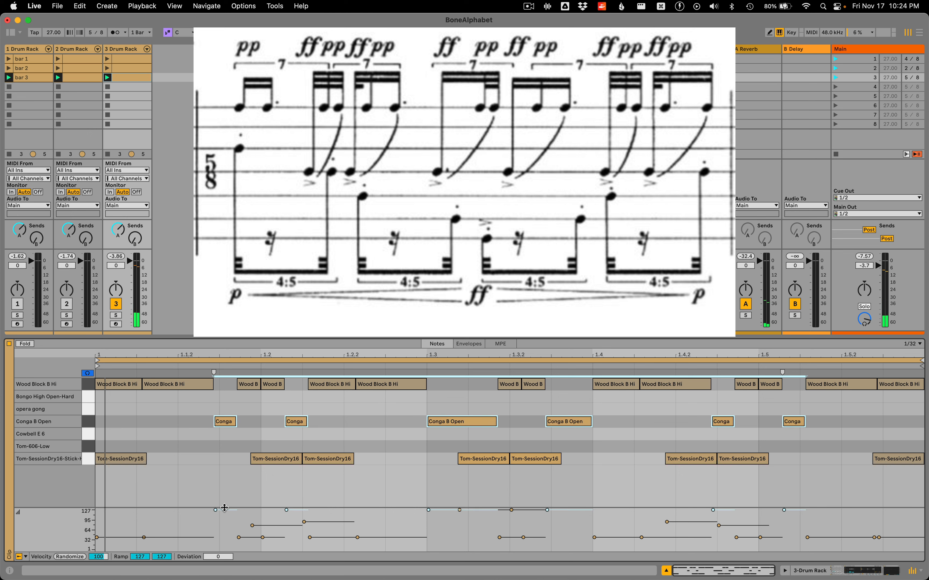
# Move the first Tom-SessionDry16-Stick-Hit-Soft note of the bar to opera gong
pyautogui.click(86, 459)
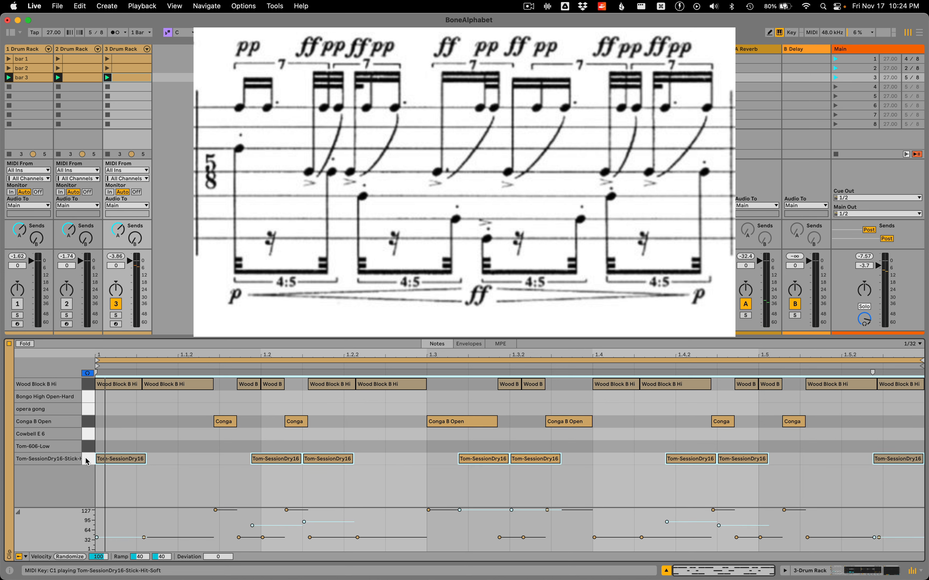
pyautogui.click(122, 459)
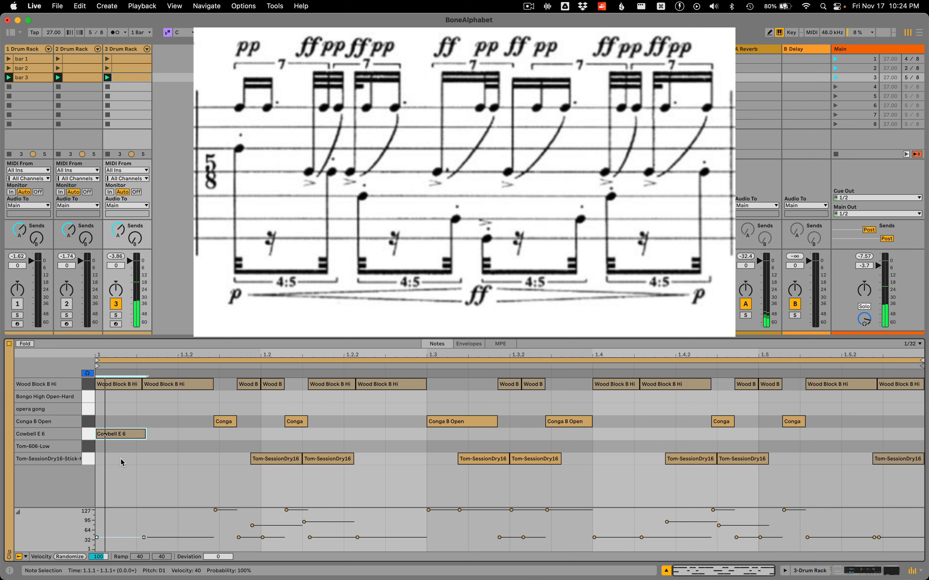
pyautogui.press('Up')
pyautogui.press('Up')
pyautogui.press('Up')
pyautogui.press('Up')
# Shorten the Tom-SessionDry16-Stick-Hit-Soft note just before 1.2 to about half its length and move it to Conga B Open
pyautogui.click(272, 459)
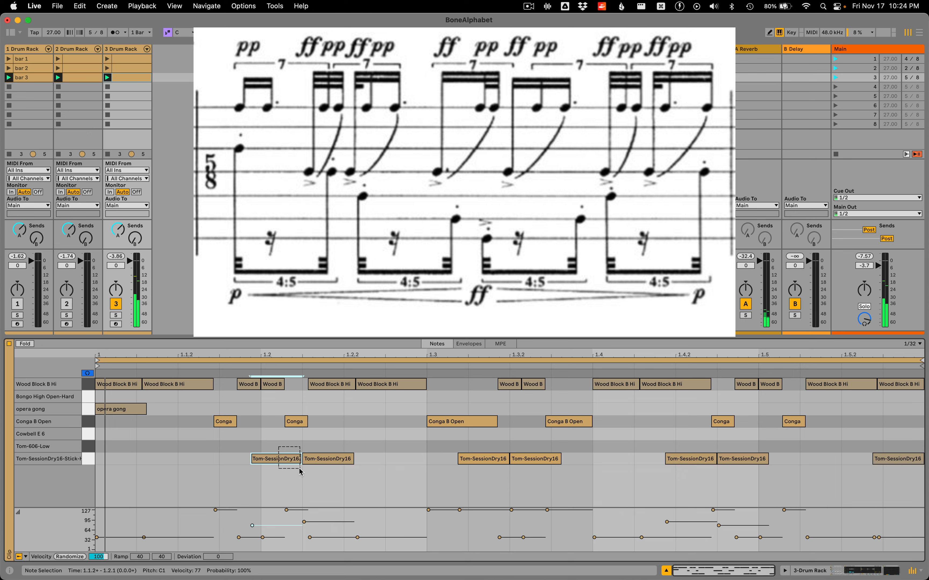
pyautogui.moveTo(300, 458); pyautogui.dragTo(277, 459)
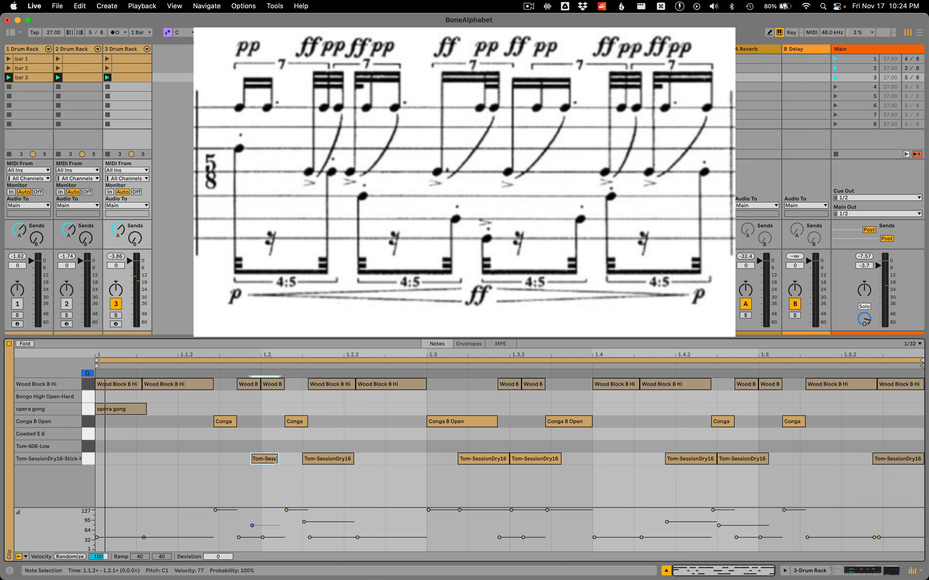
pyautogui.press('Up')
pyautogui.press('Up')
pyautogui.press('Up')
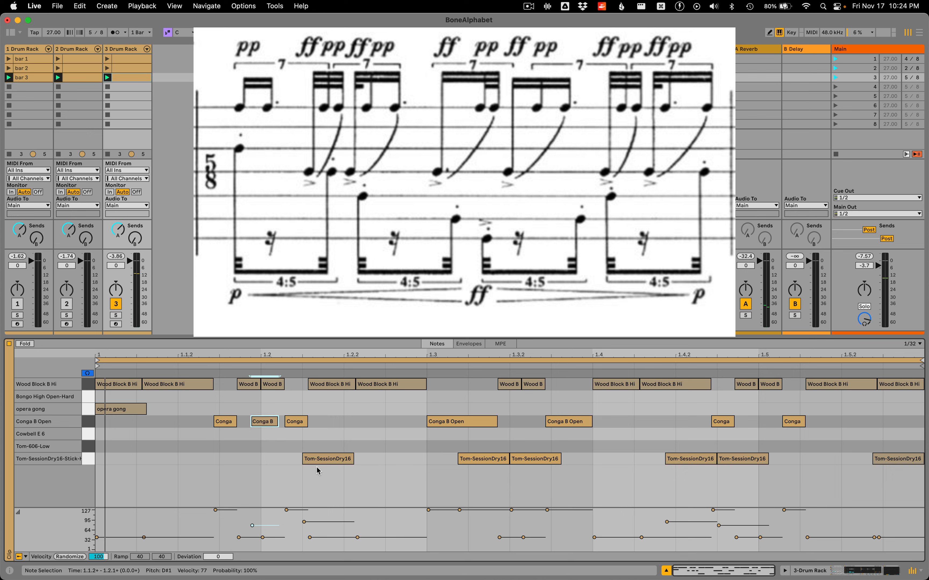
# Move the Tom-SessionDry16-Stick-Hit-Soft note between 1.2 and 1.2.2 to Cowbell E 6 and the one ending at 1.3.2 to Tom-606-Low
pyautogui.click(321, 460)
pyautogui.press('Up')
pyautogui.press('Up')
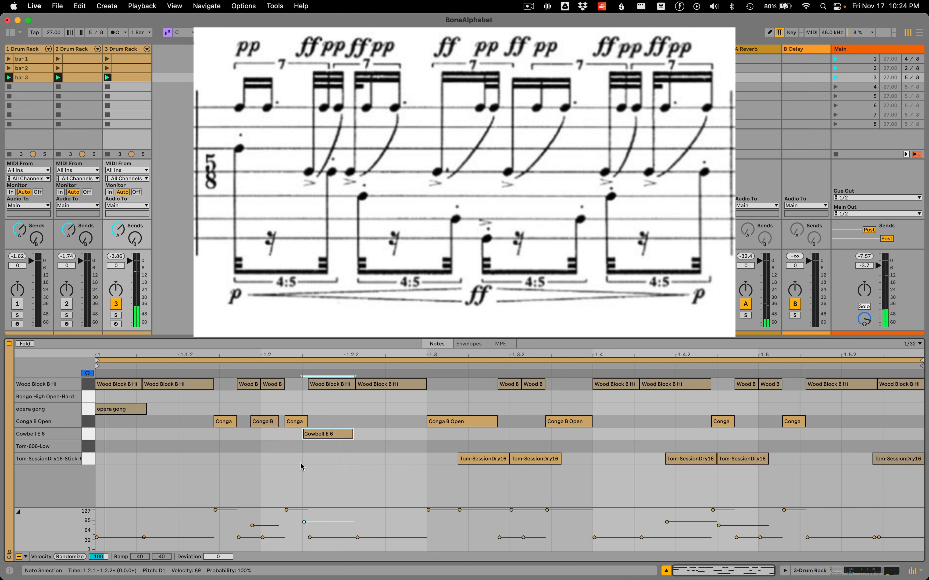
pyautogui.click(498, 460)
pyautogui.press('Up')
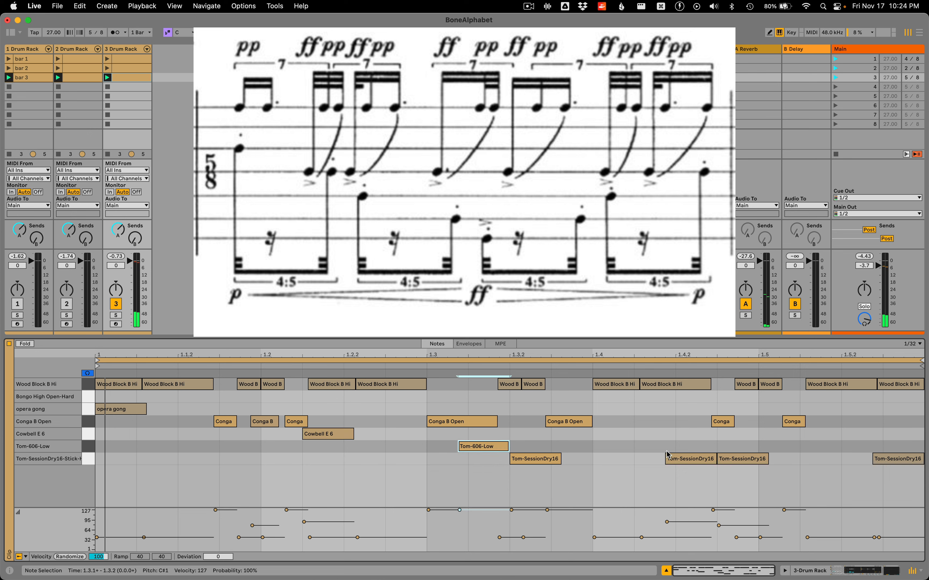
# Move the Tom-SessionDry16-Stick-Hit-Soft note starting just before 1.4.2 to Tom-606-Low and the one directly following it to Cowbell E 6
pyautogui.click(676, 459)
pyautogui.press('Up')
pyautogui.click(765, 456)
pyautogui.press('Up')
# Move the last Tom-SessionDry16-Stick-Hit-Soft note of the bar, after 1.5.2, to Conga B Open
pyautogui.press('Up')
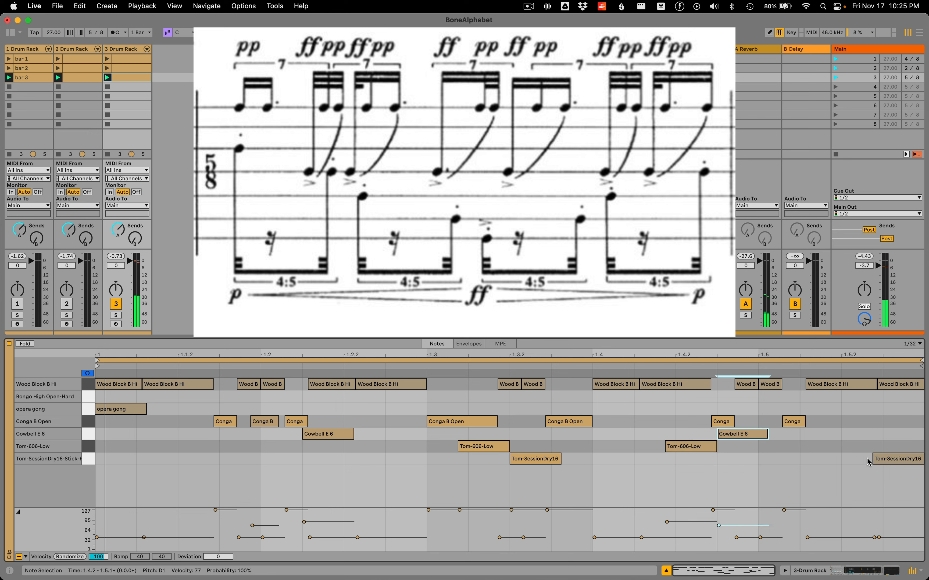
pyautogui.click(898, 459)
pyautogui.press('Up')
pyautogui.press('Up')
pyautogui.press('Up')
pyautogui.press('Up')
pyautogui.press('Down')
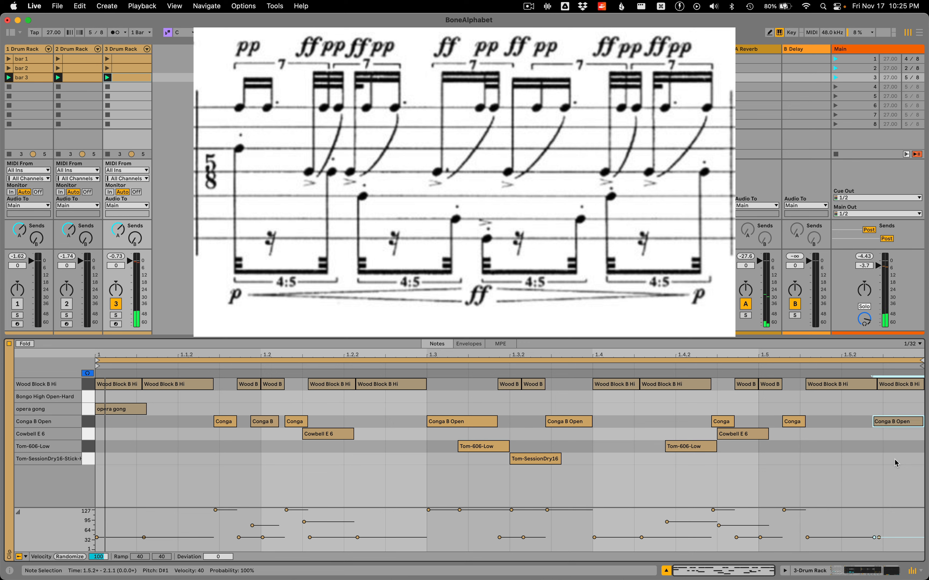
# Launch the third scene to play bar 3 and show the notes of the bar 2 clip
pyautogui.click(835, 79)
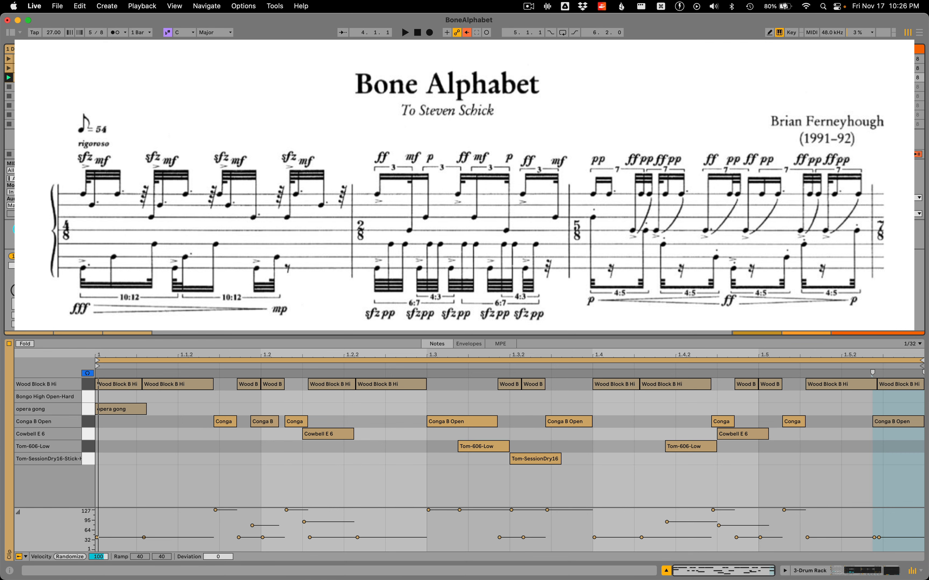
pyautogui.press('Up')
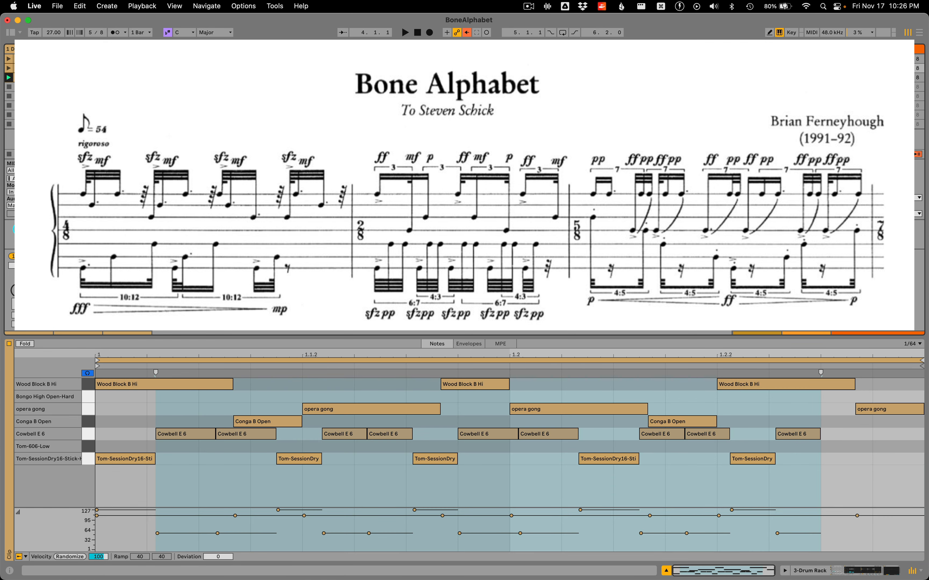